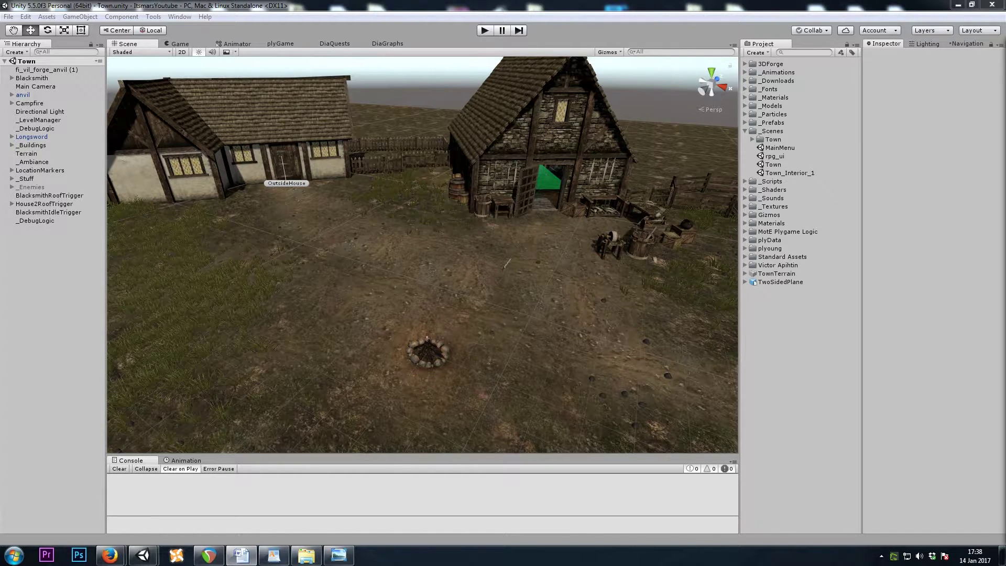
- Inspect the quest condition's ZombiesKilled key, 'Monsters Killed:' text and target value 2
click(331, 44)
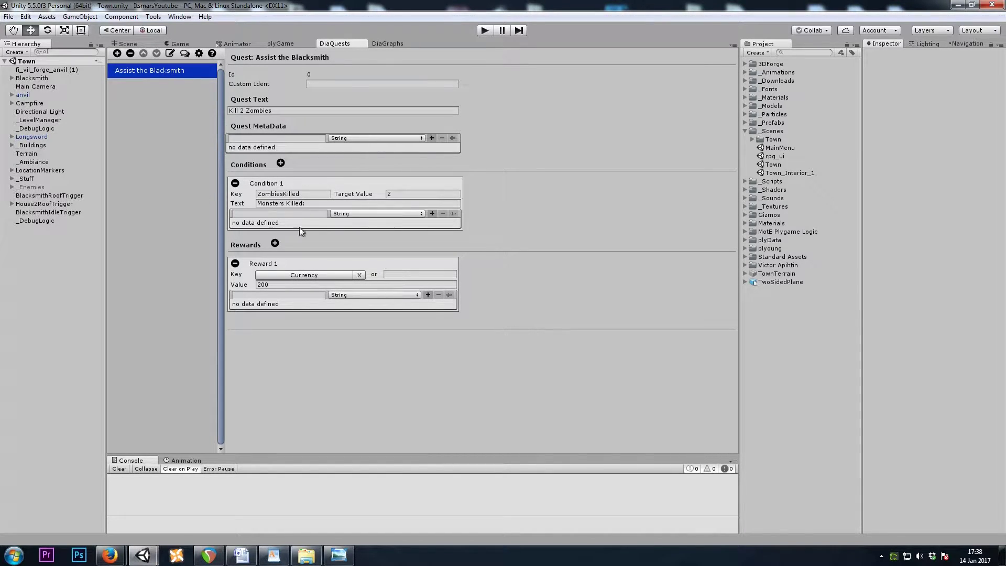
click(240, 204)
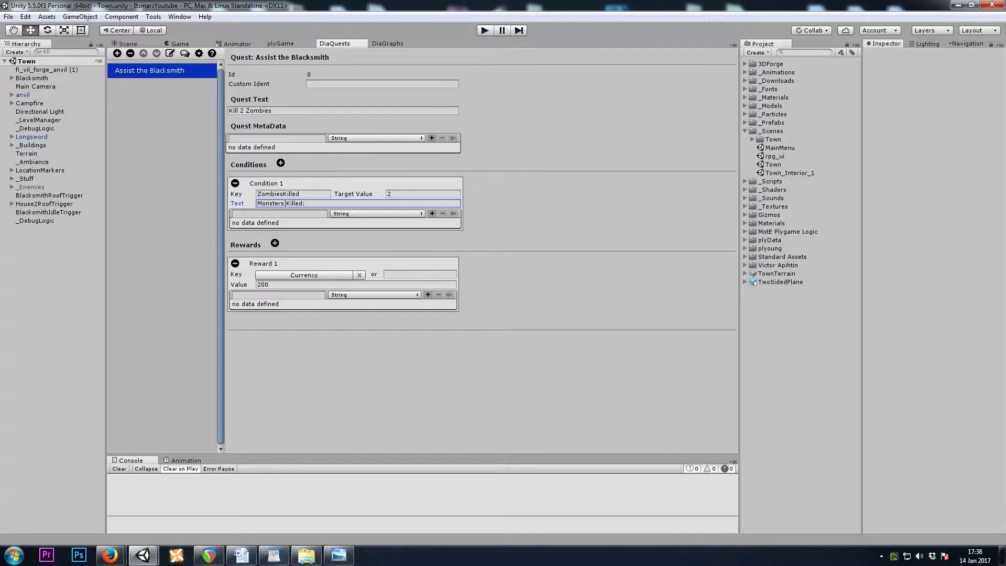
click(302, 193)
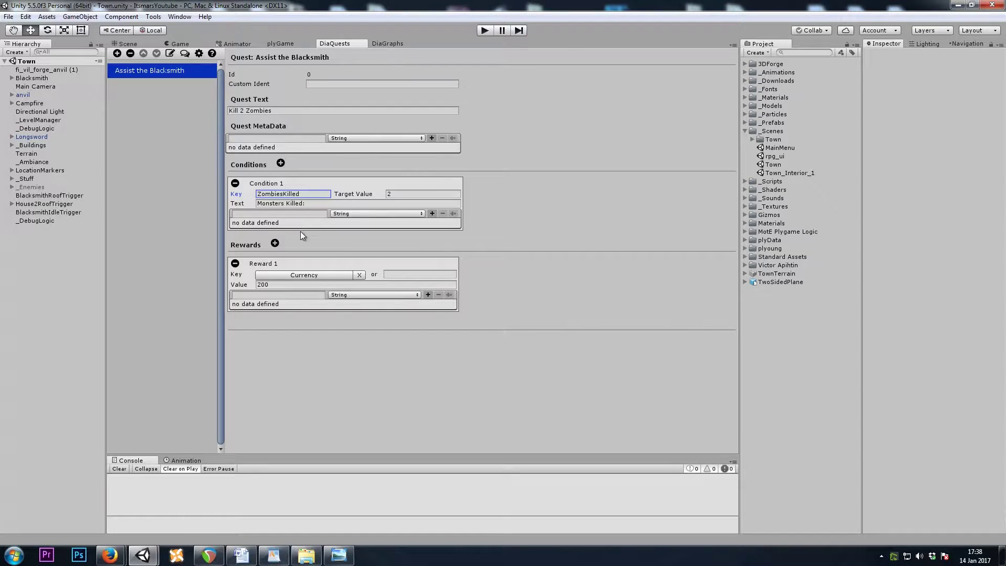
click(242, 204)
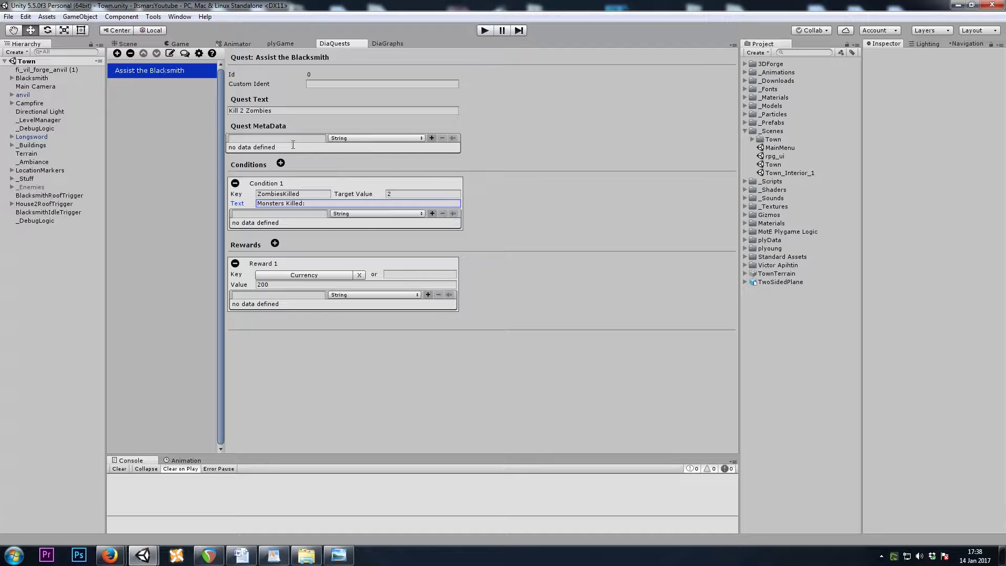
click(367, 195)
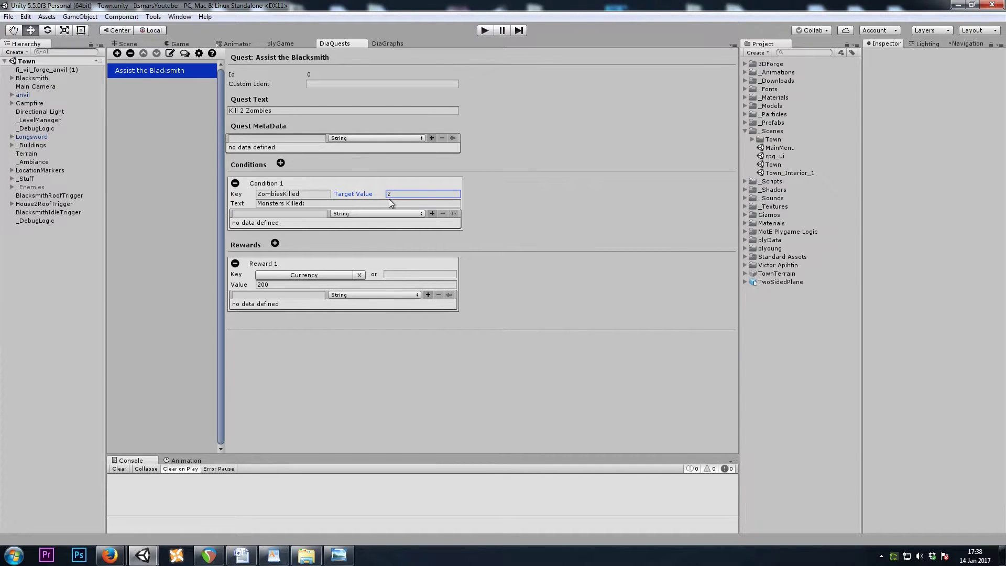
- Open the rpg_ui scene in 2D, expand the RPG_UI canvas and frame it in view
click(128, 44)
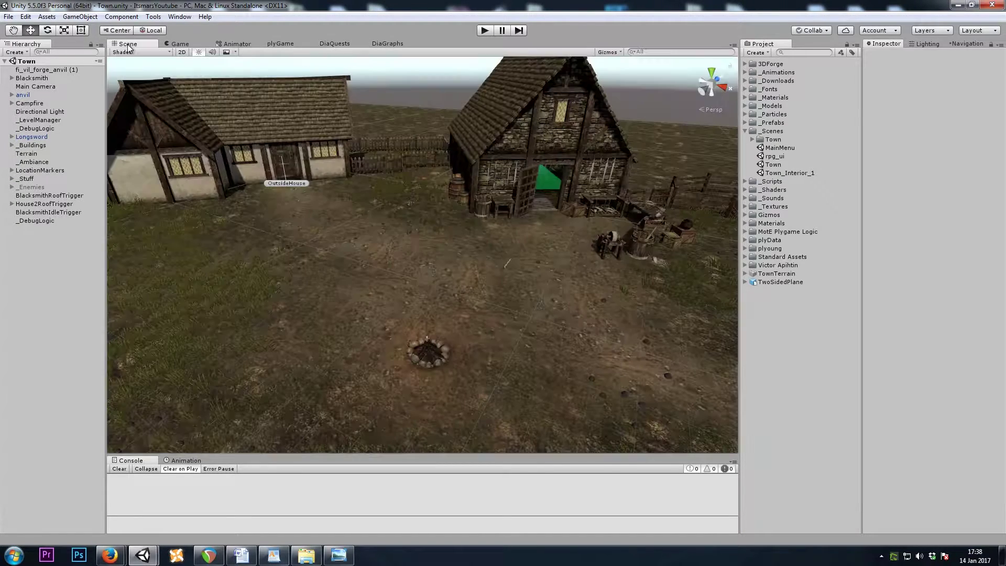
right_drag(397, 289, 425, 301)
double_click(774, 156)
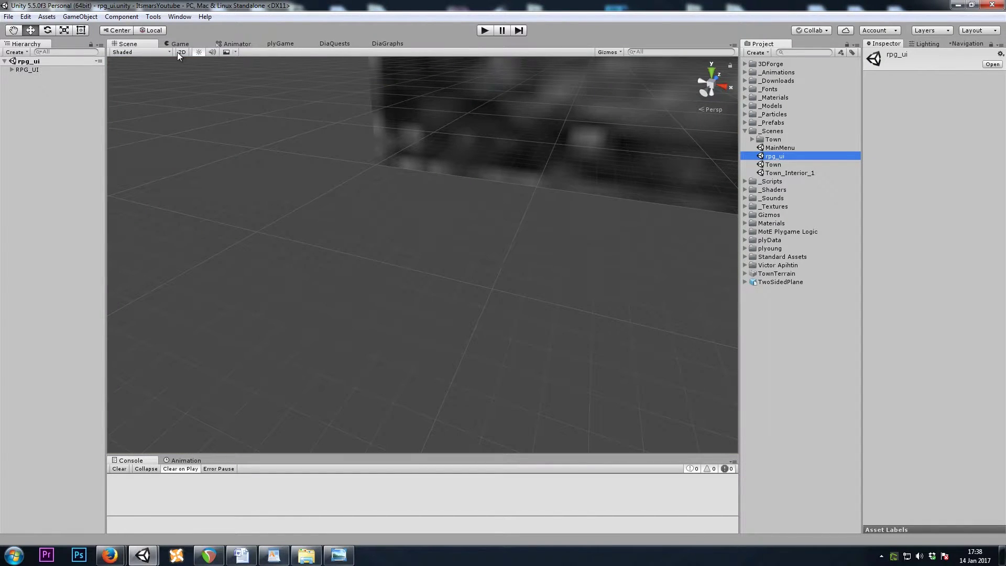
click(181, 52)
click(29, 70)
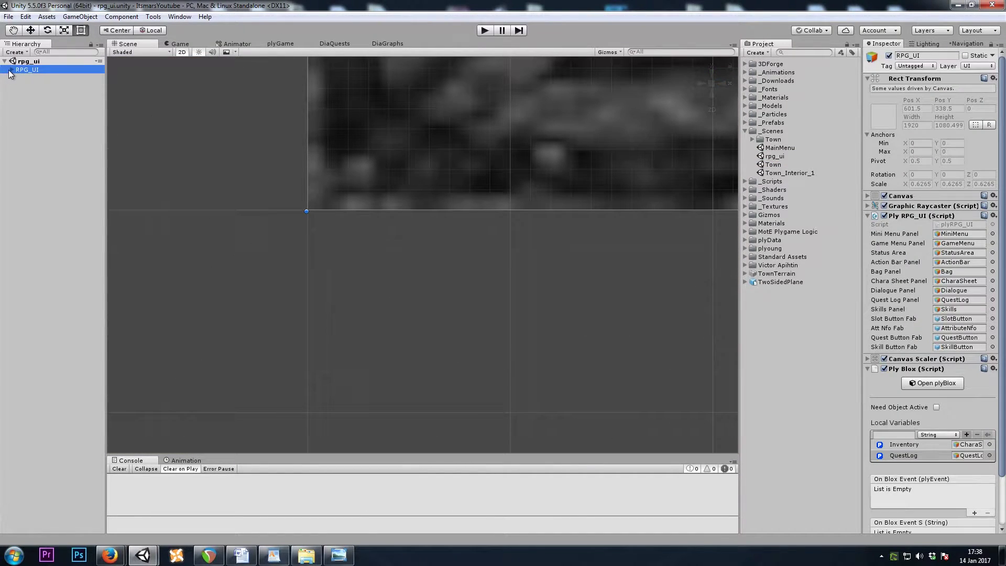
click(11, 70)
key(f)
scroll(532, 210, down, 2)
scroll(467, 269, up, 3)
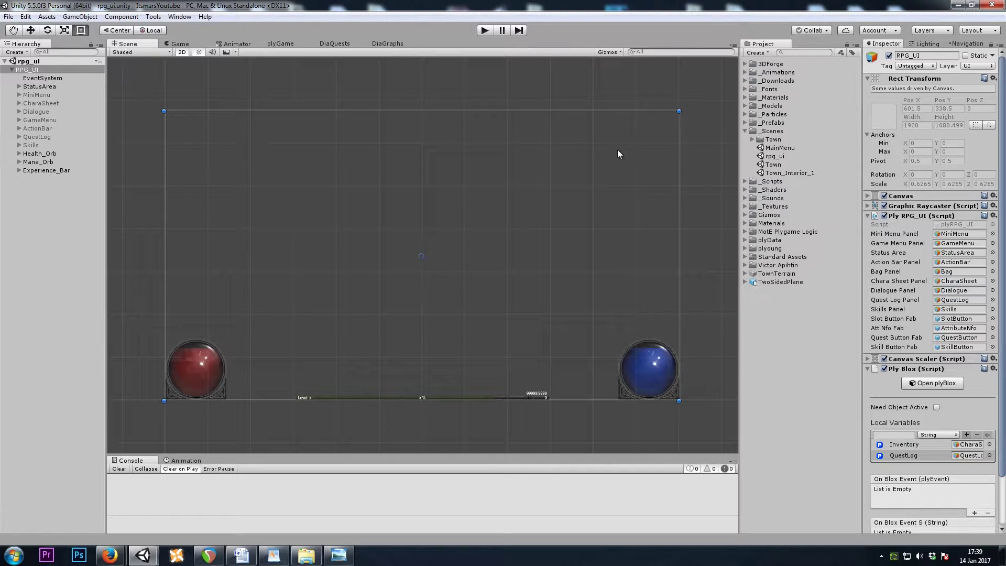
- Add a UI Image under RPG_UI and remove its Image component
click(39, 71)
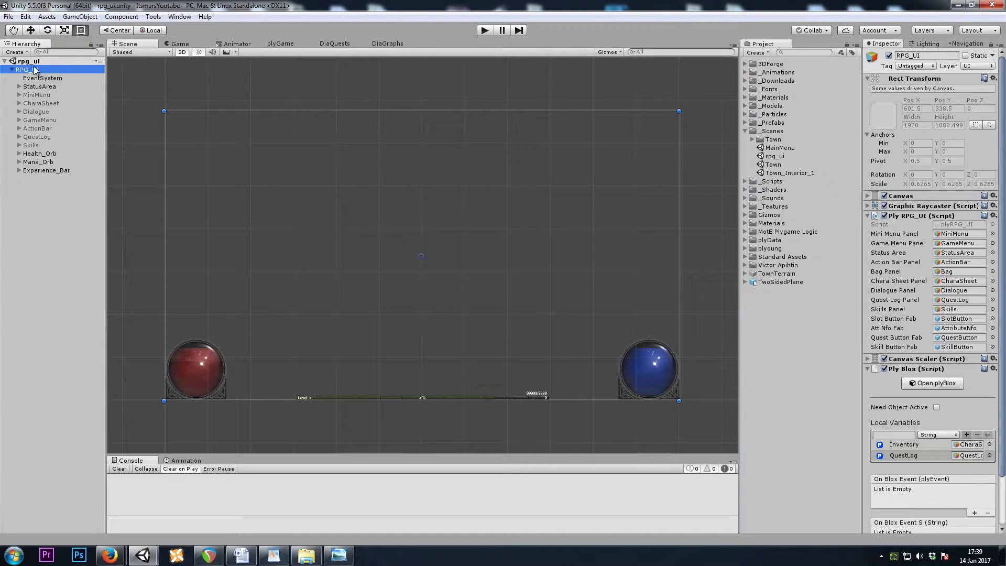
right_click(36, 71)
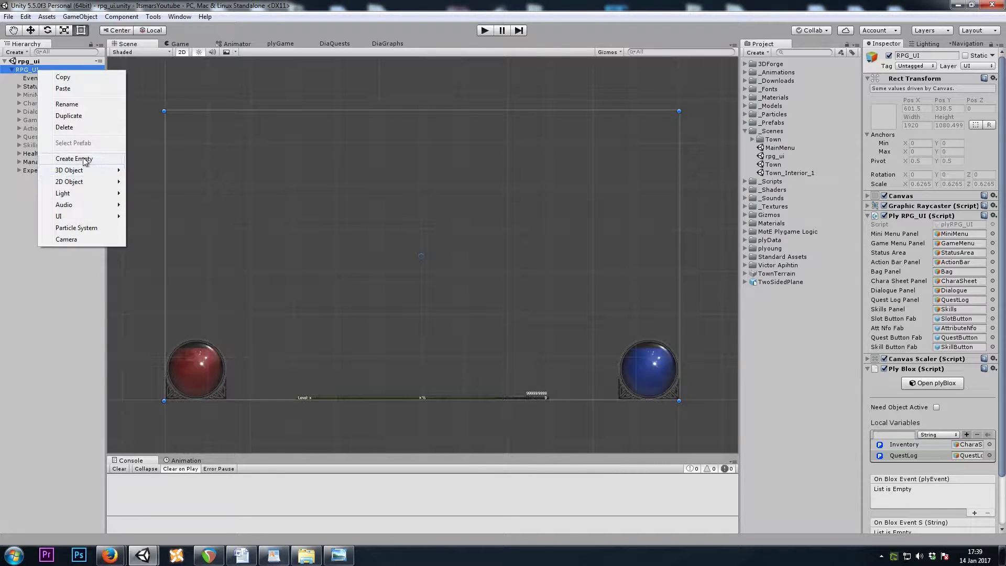
click(885, 65)
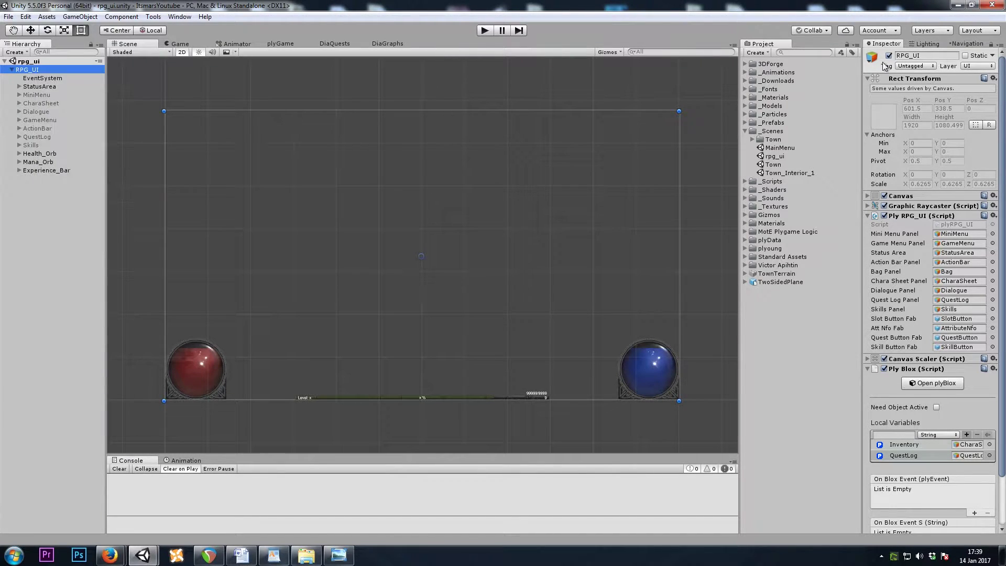
click(920, 79)
click(916, 79)
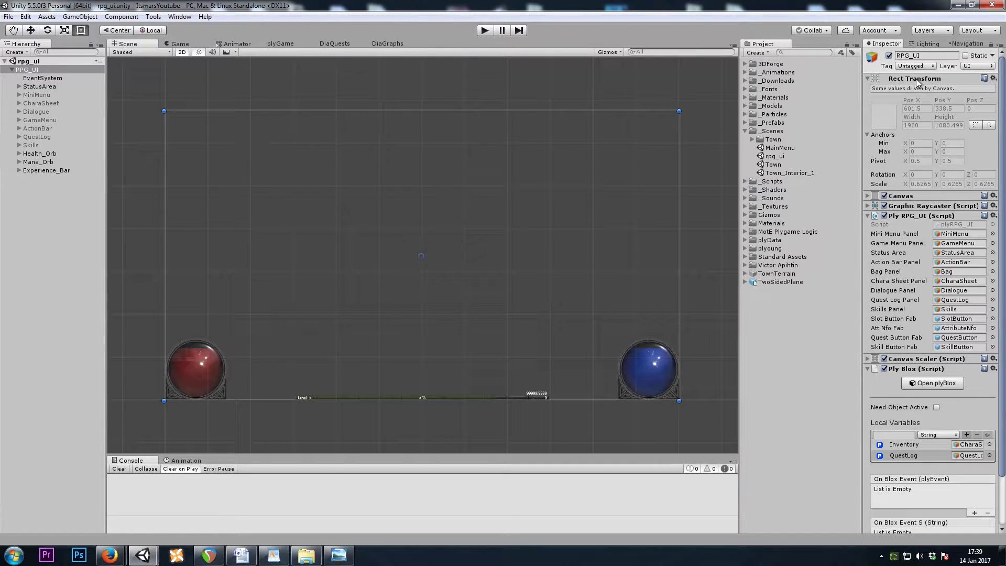
right_click(28, 69)
mouse_move(63, 215)
click(156, 226)
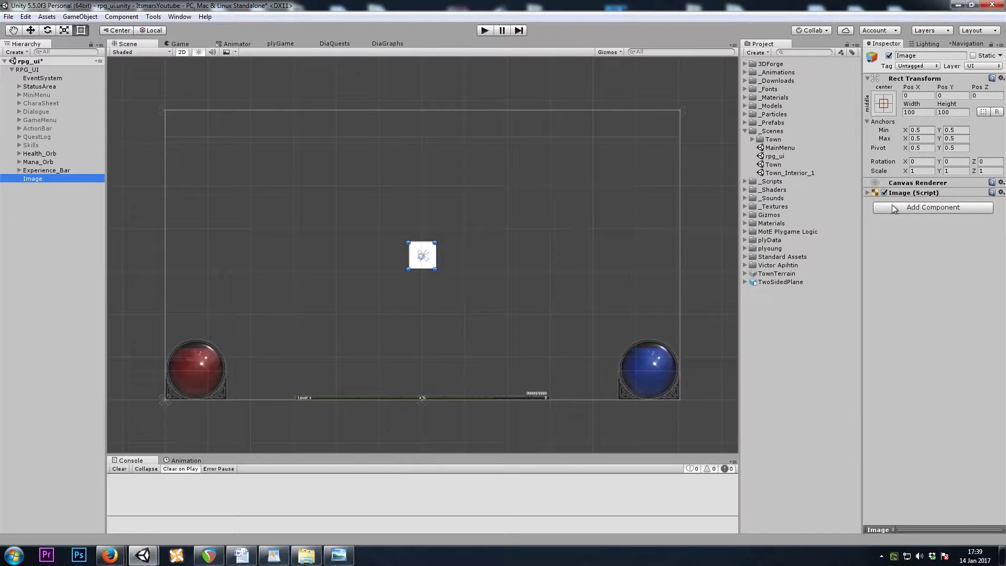
right_click(914, 192)
click(933, 216)
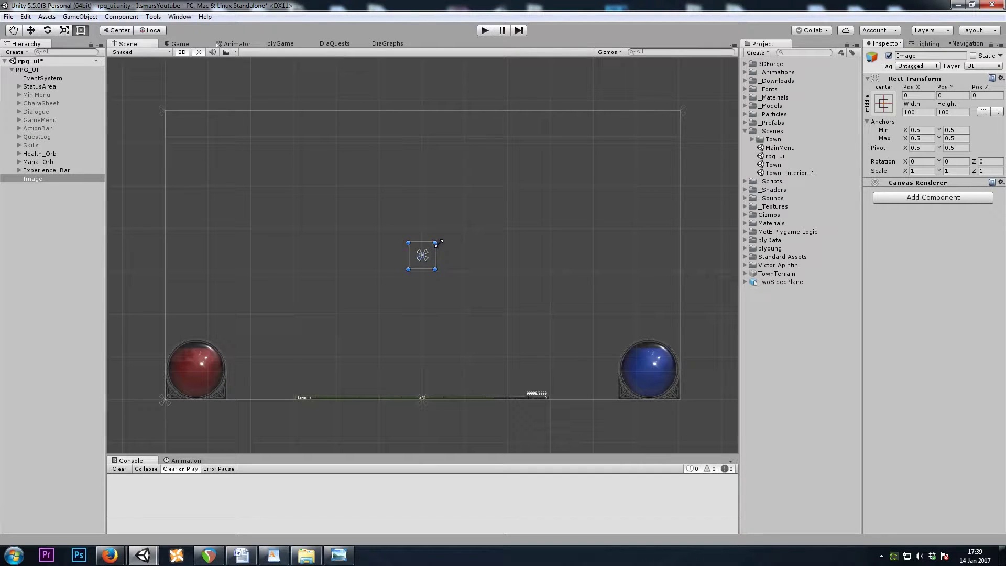
- Anchor the element top-right with pivot, then set Width 350, Pos Y -100, Height 10
drag(435, 243, 499, 256)
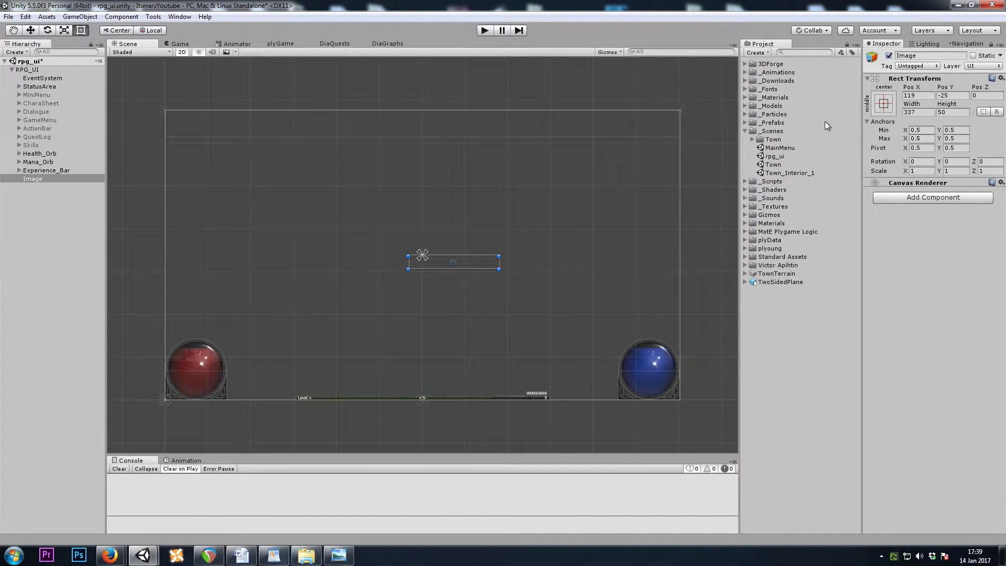
click(883, 104)
key(shift+alt)
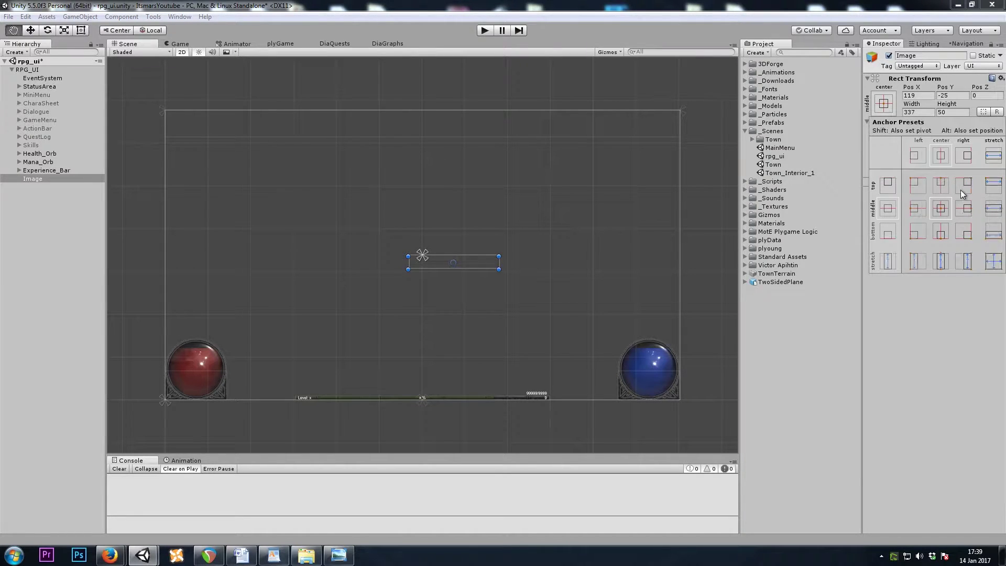
alt+shift+click(963, 186)
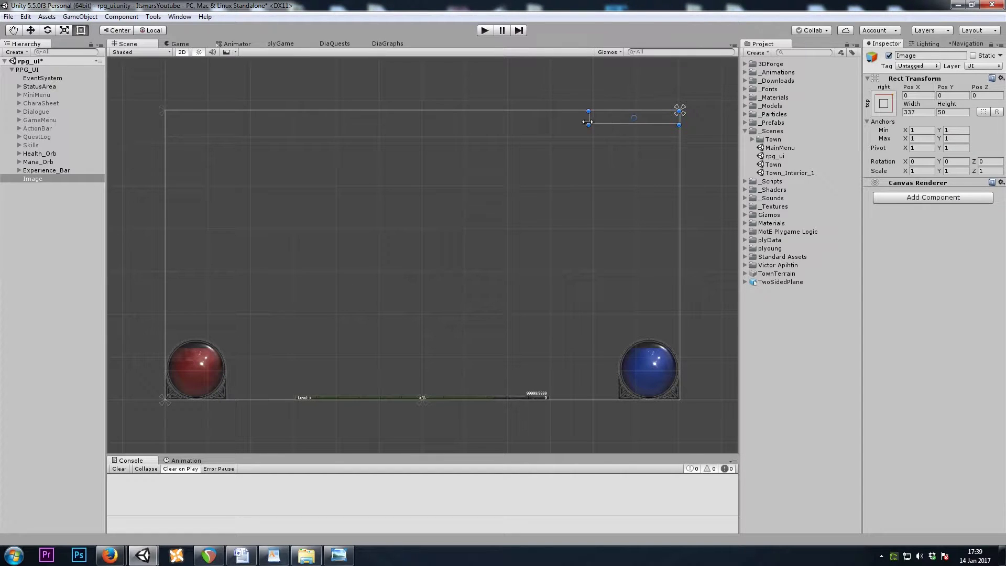
drag(588, 118, 583, 118)
double_click(925, 112)
text(350)
click(967, 96)
text(-100)
scroll(427, 228, up, 5)
click(956, 112)
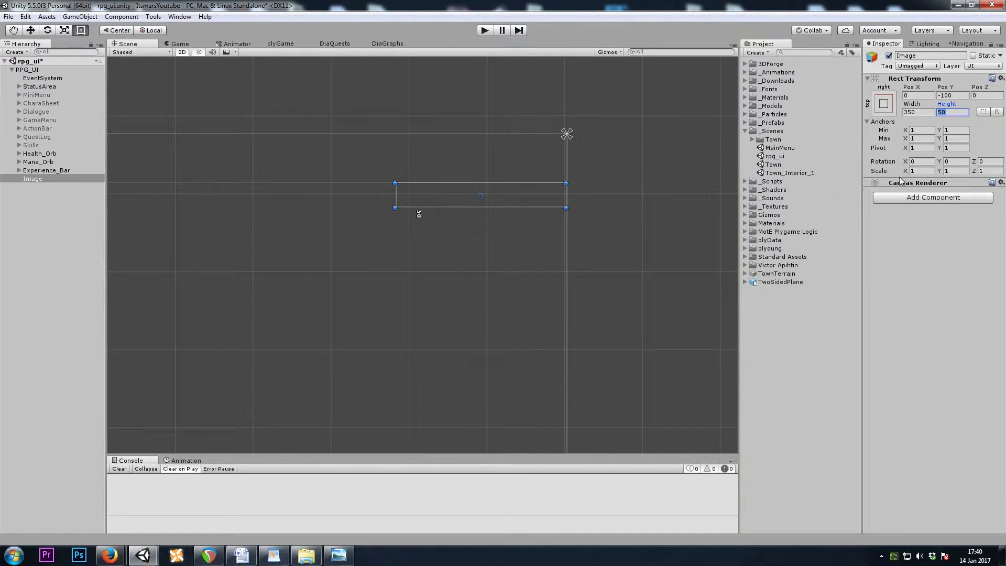
text(10)
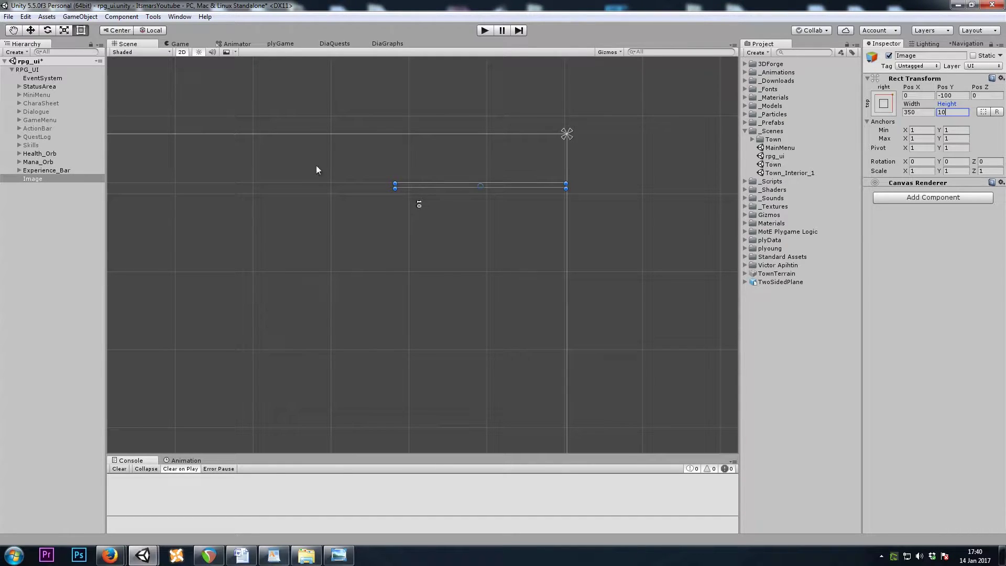
- Rename the Image element to QuestTracker
click(36, 180)
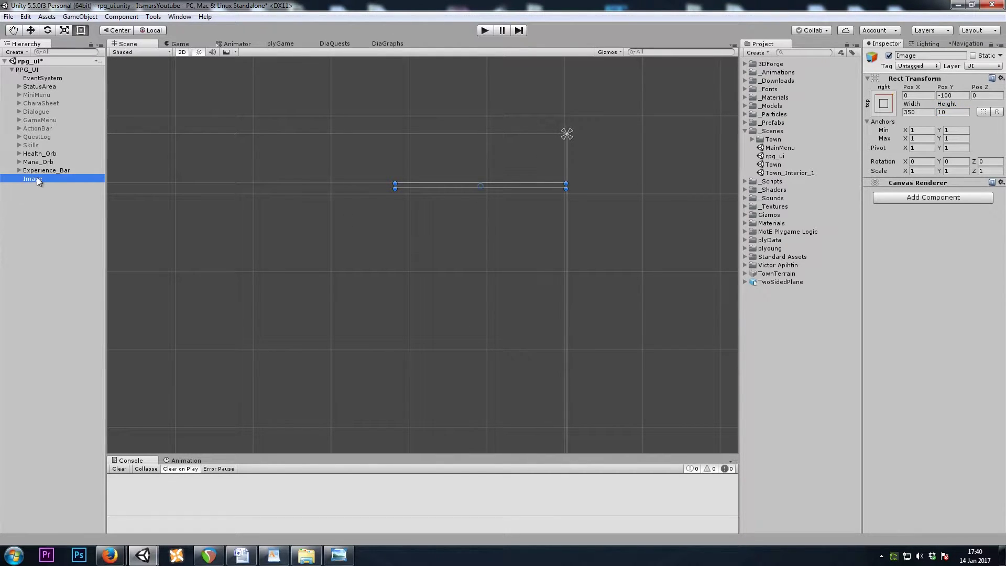
text(Quest)
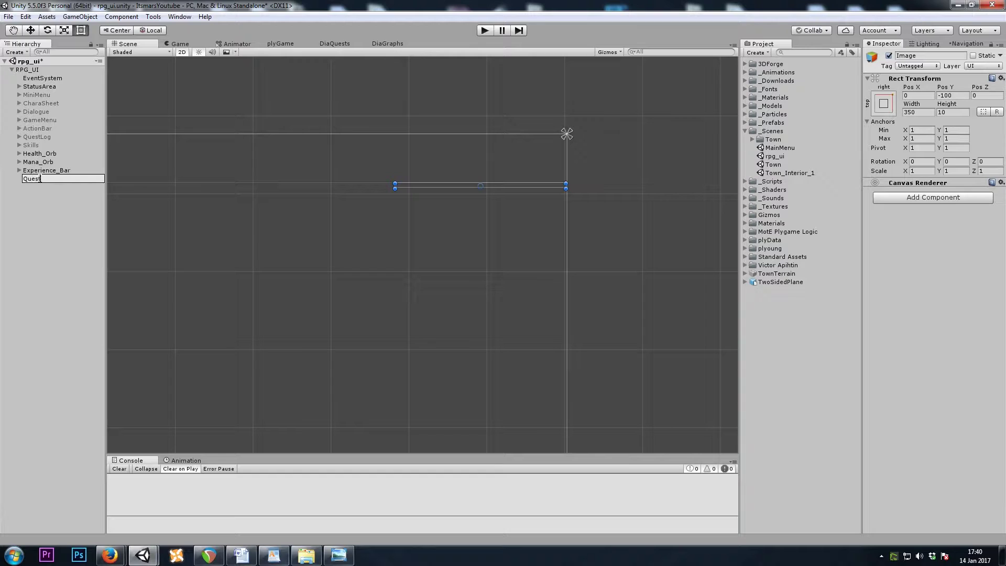
text(Tracker)
key(Return)
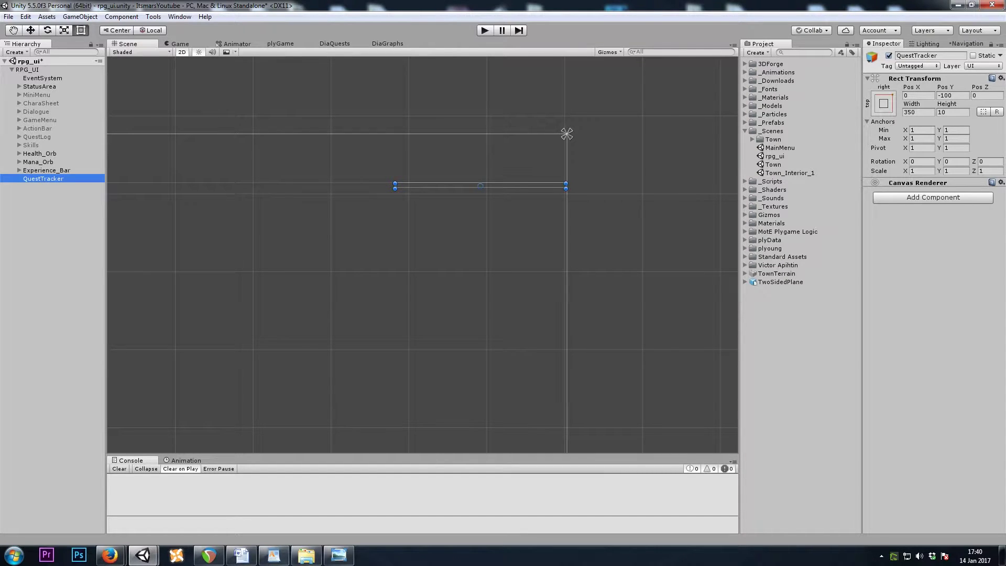
- Add a Vertical Layout Group to QuestTracker with Upper Right child alignment
click(917, 200)
click(901, 302)
click(894, 227)
click(904, 310)
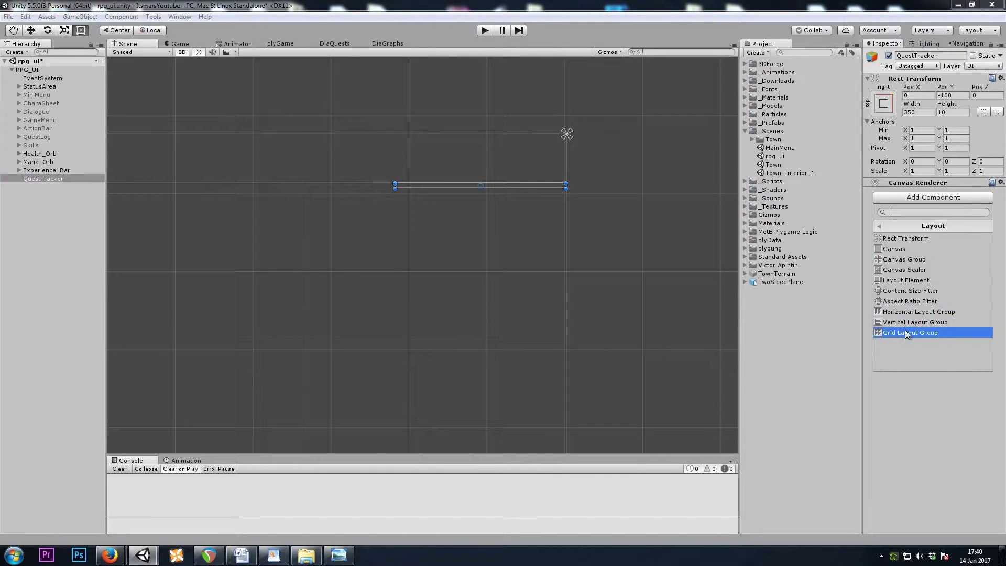
click(917, 323)
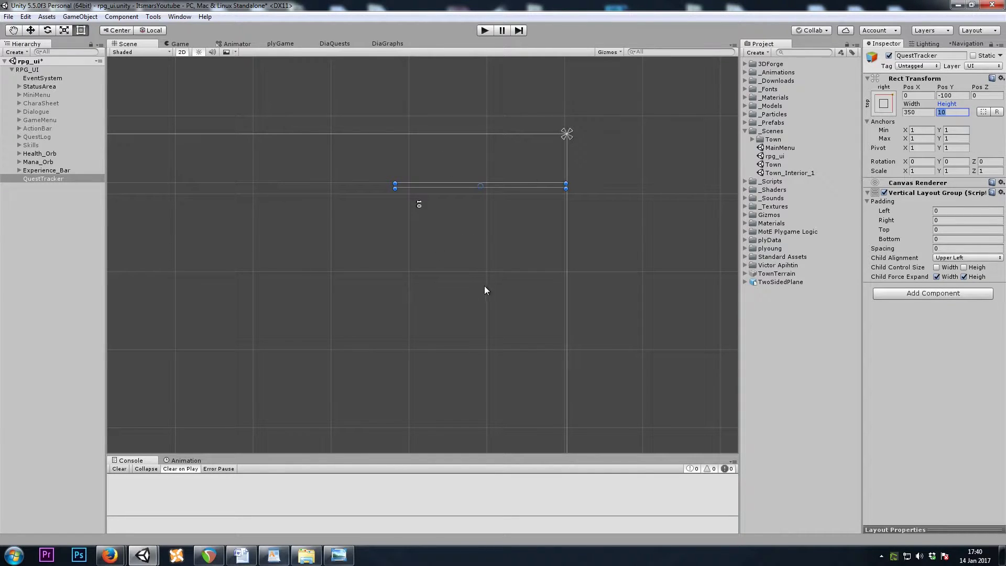
click(959, 258)
click(967, 290)
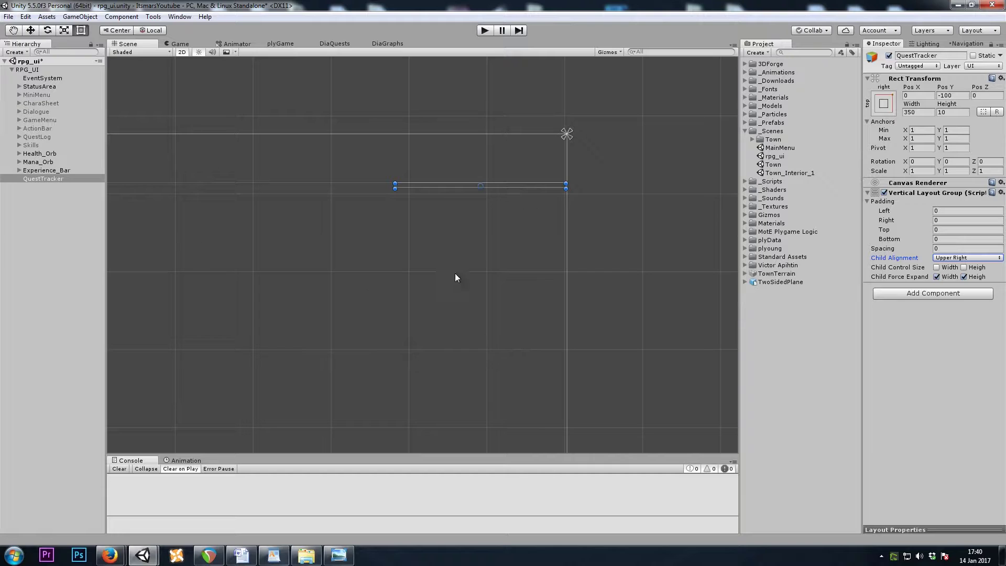
- Turn off child force-expand width and height on QuestTracker's layout group
click(62, 180)
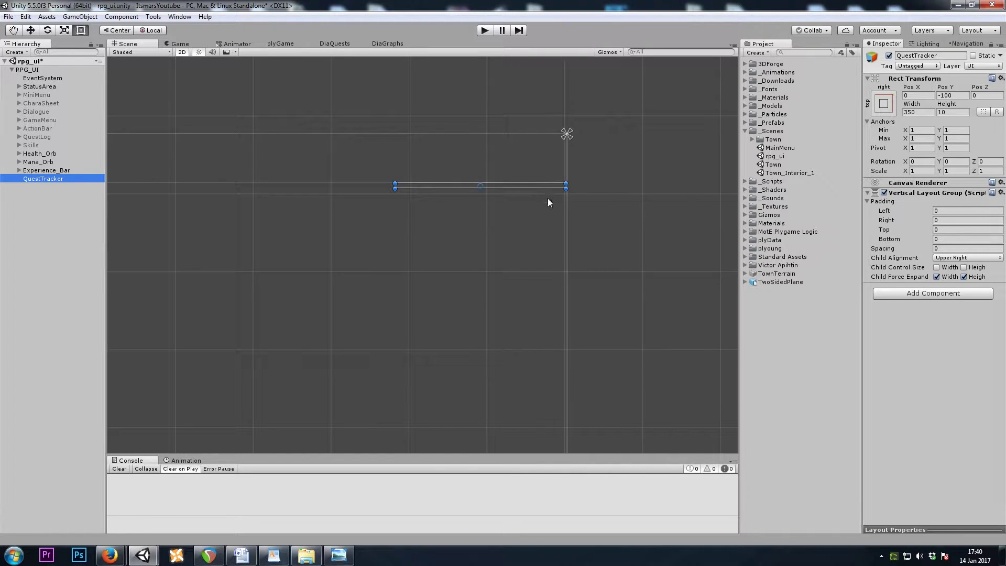
click(40, 199)
click(51, 177)
click(942, 278)
click(976, 276)
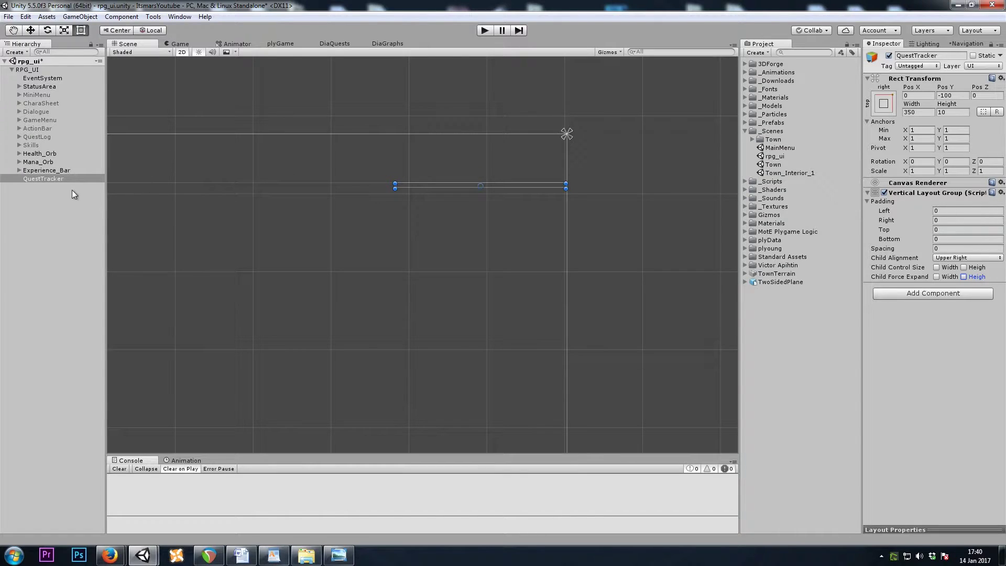
- Create an Image under QuestTracker coloured black with alpha 219
right_click(35, 180)
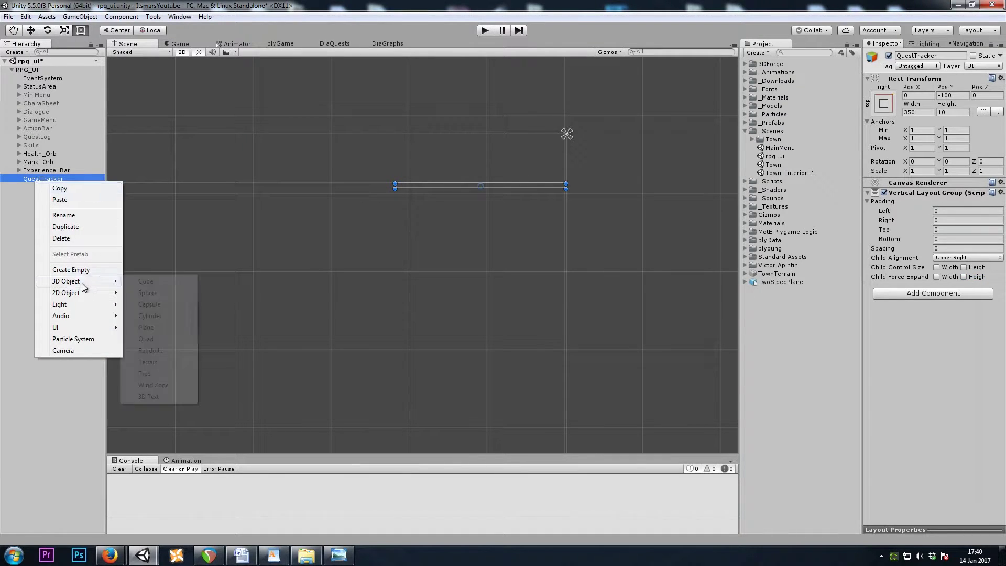
mouse_move(87, 312)
mouse_move(80, 328)
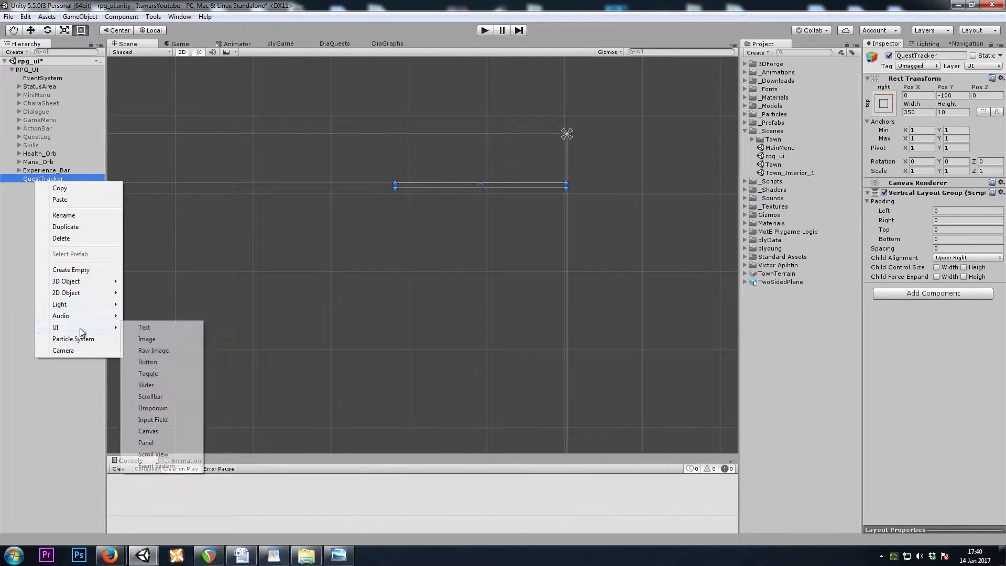
click(157, 341)
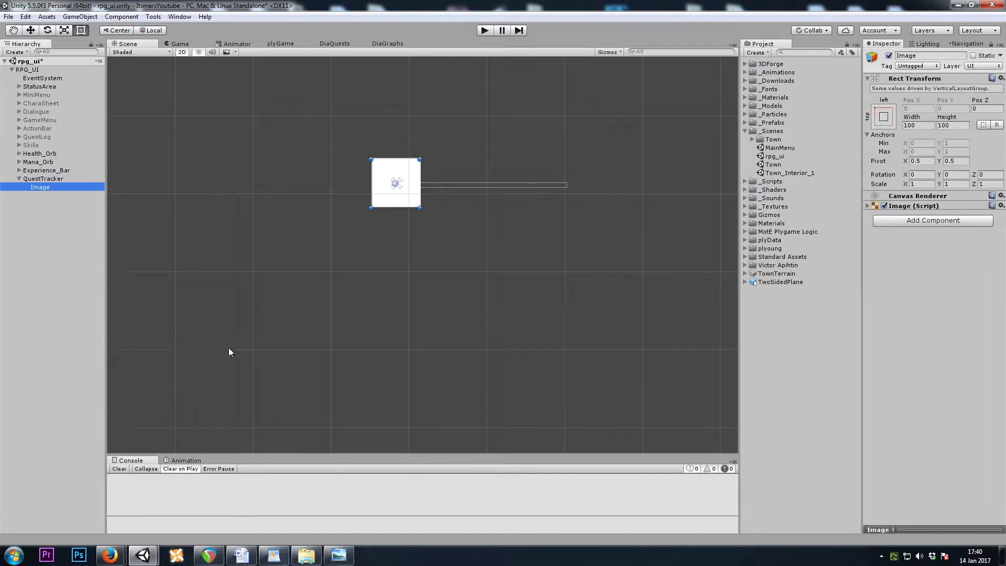
click(963, 224)
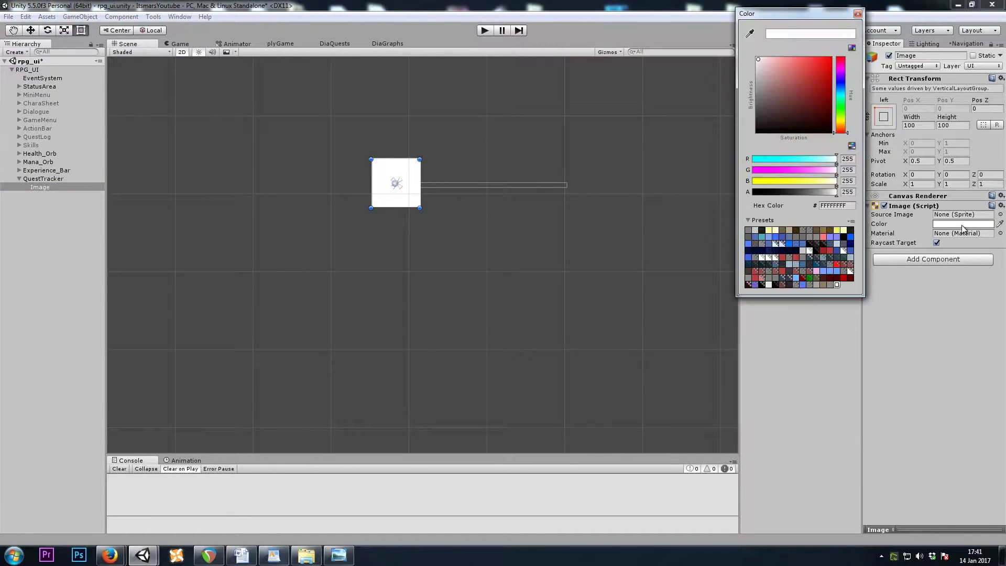
drag(804, 101, 797, 134)
drag(834, 195, 824, 197)
click(858, 13)
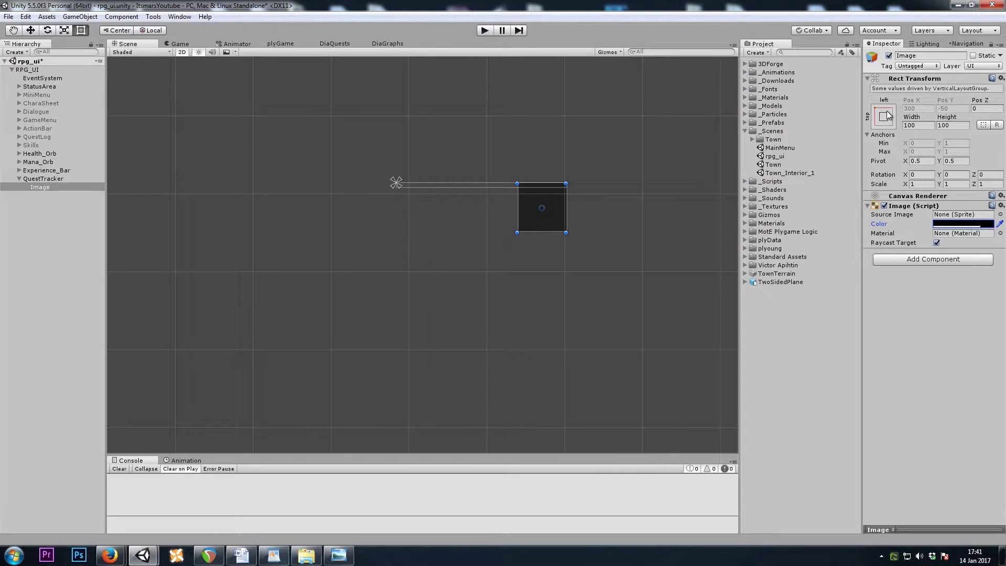
- Resize the image to Width 350 and Height 10
click(925, 126)
text(350)
key(Tab)
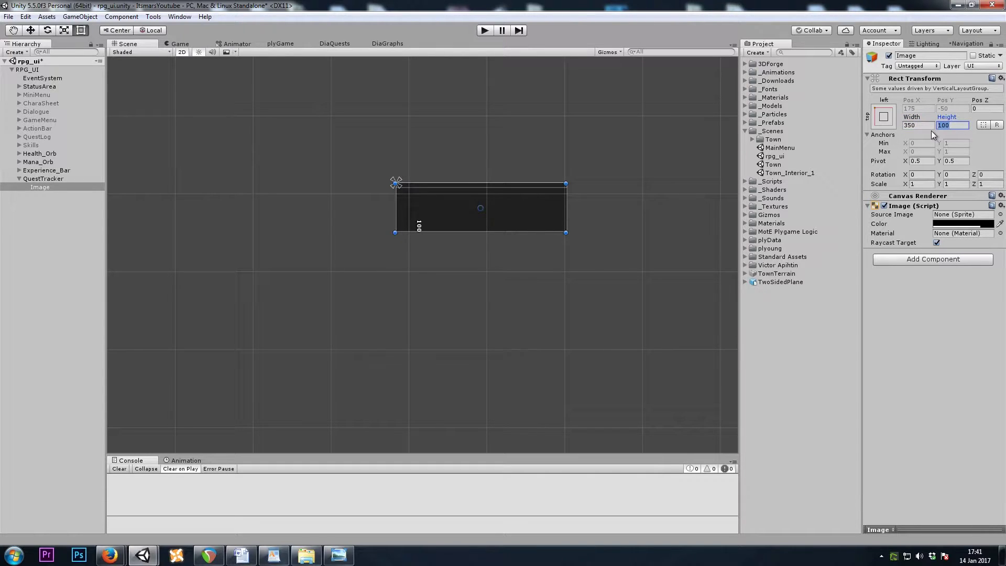
text(10)
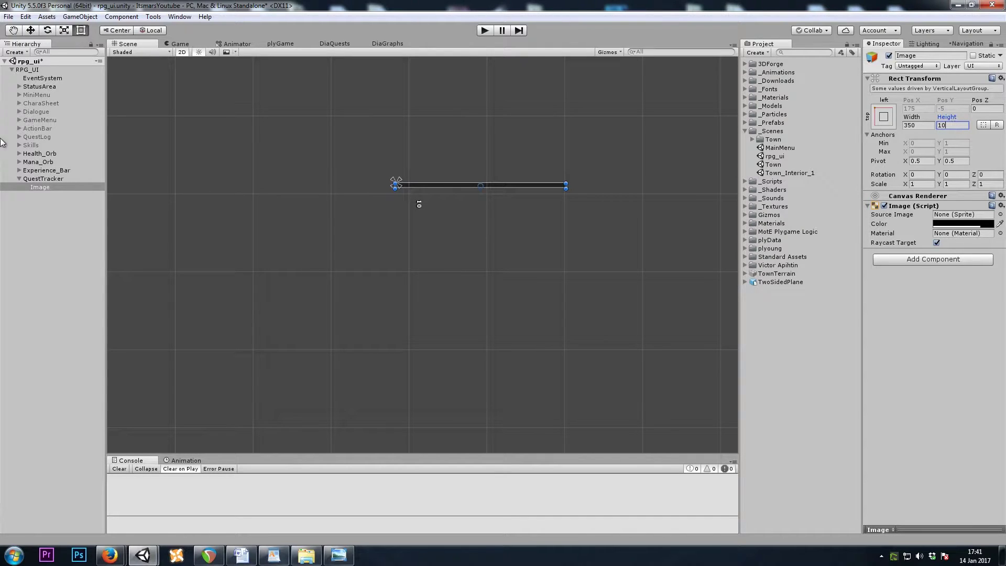
click(48, 187)
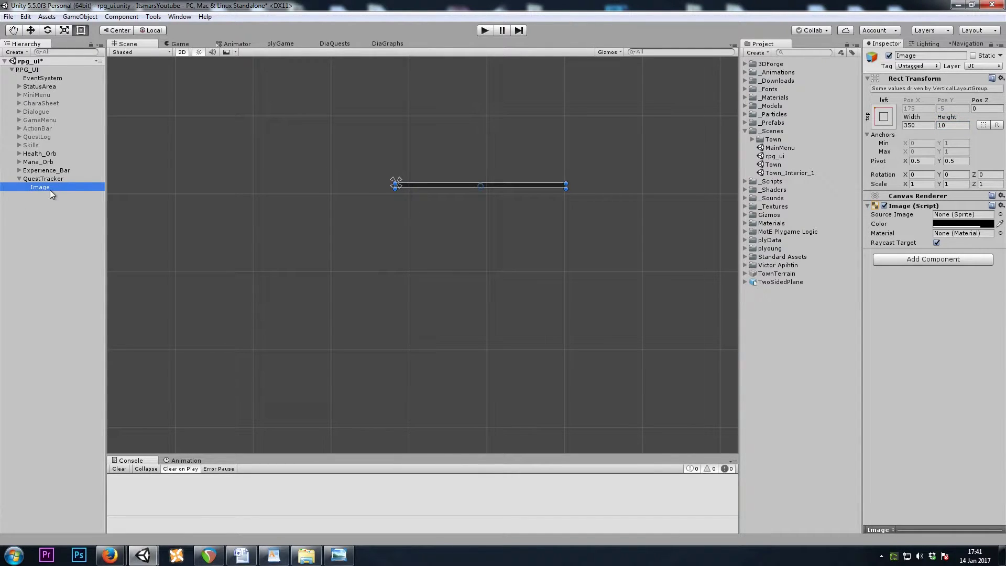
- Rename the Image to GUIQuestPrefab
click(50, 190)
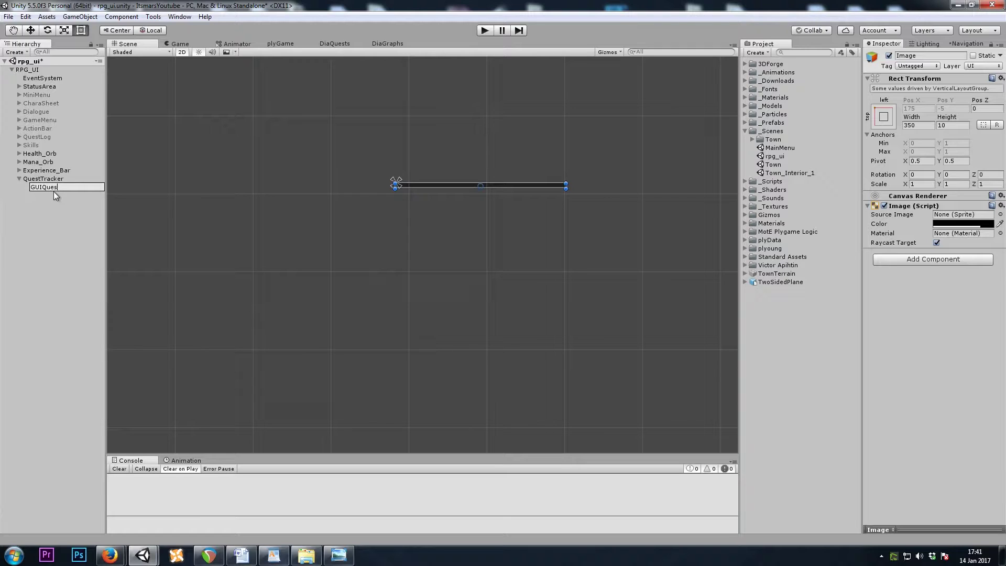
text(GUIQuestPrefabn)
key(BackSpace)
key(Return)
- Add a Layout Element with Min and Preferred Width enabled at 350
click(927, 260)
click(903, 373)
click(927, 341)
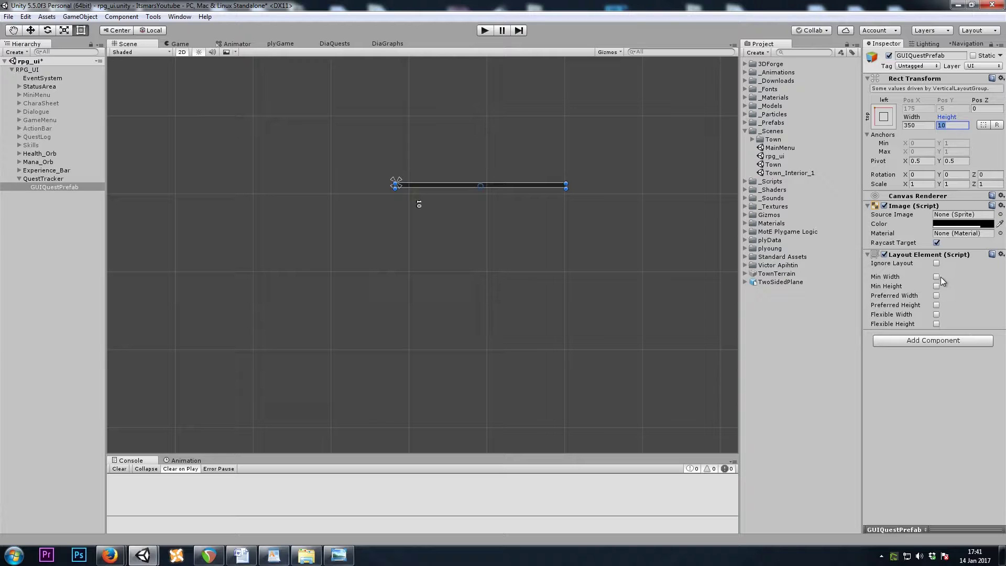
click(918, 125)
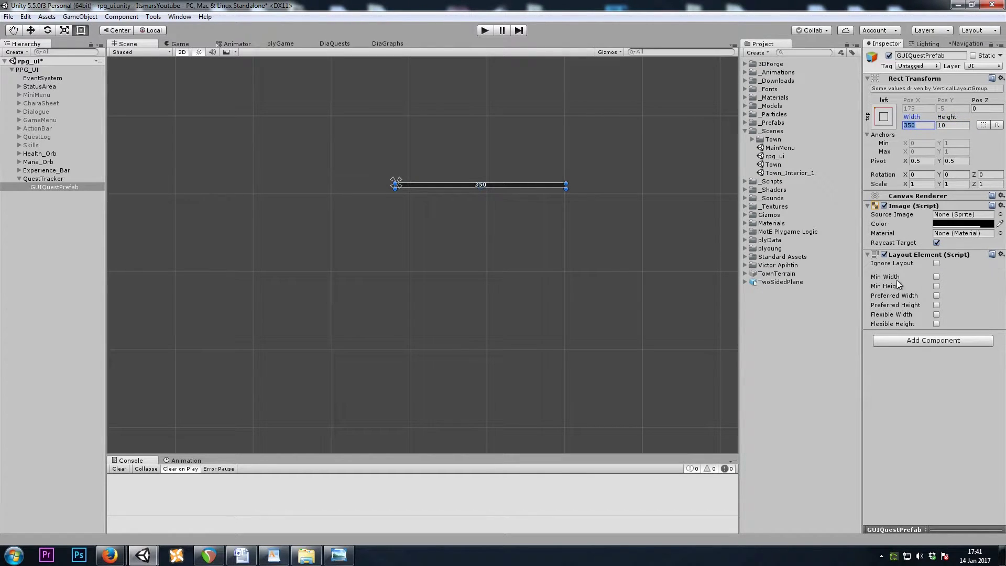
click(937, 277)
click(937, 295)
click(958, 277)
text(350)
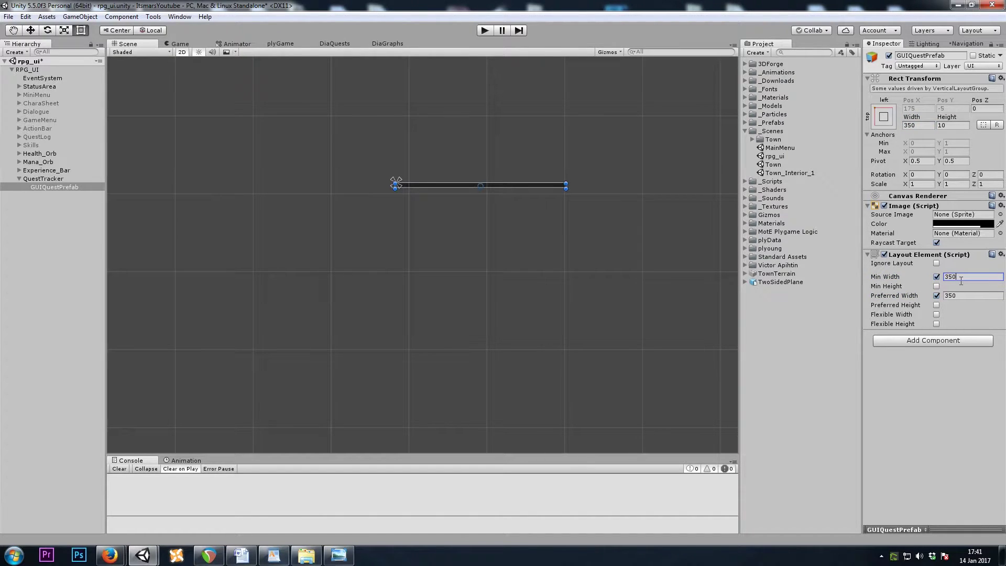
click(913, 255)
- Add a Vertical Layout Group with padding 5 and Child Control Size width and height ticked
click(916, 269)
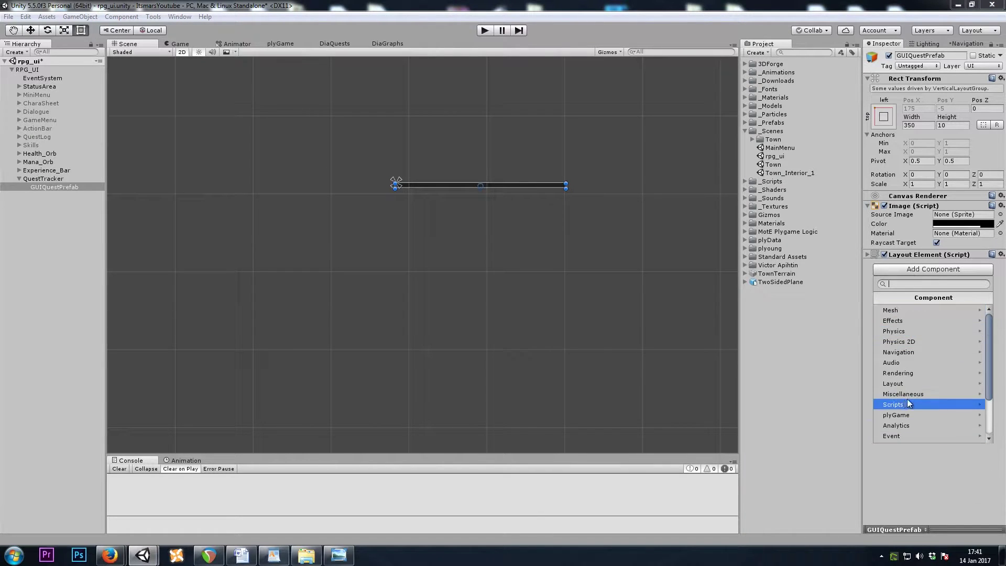
click(909, 384)
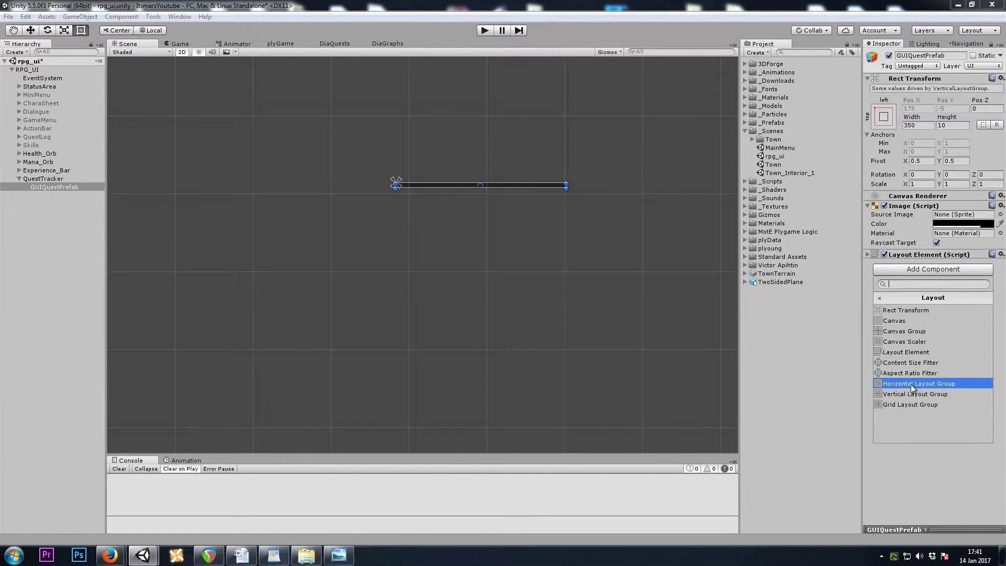
click(901, 394)
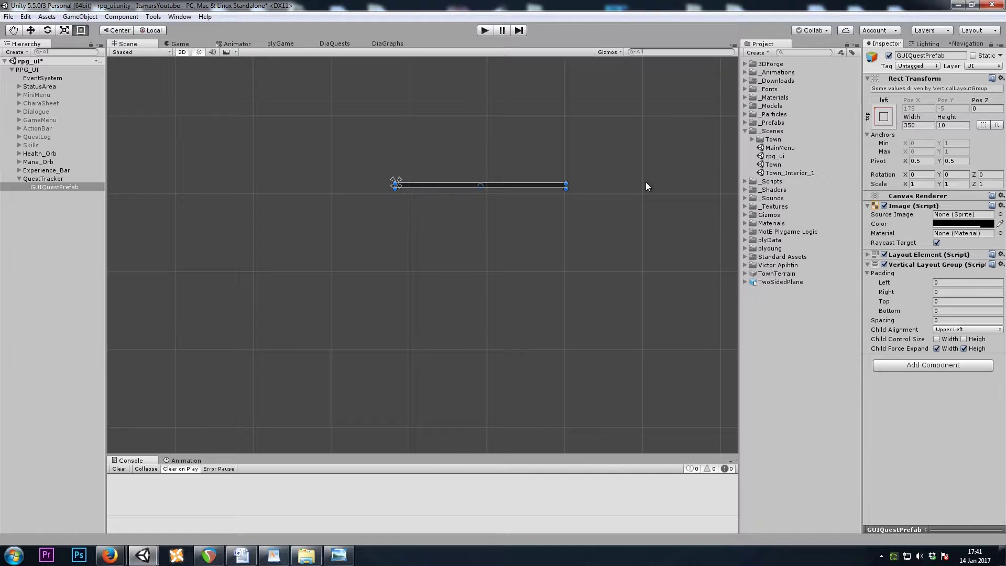
click(955, 292)
click(953, 283)
key(Tab)
text(5)
key(Tab)
text(5)
key(Tab)
text(5)
click(949, 340)
click(964, 340)
- Add a Content Size Fitter with Horizontal and Vertical Fit set to Preferred Size
click(915, 264)
click(911, 279)
click(917, 423)
click(882, 311)
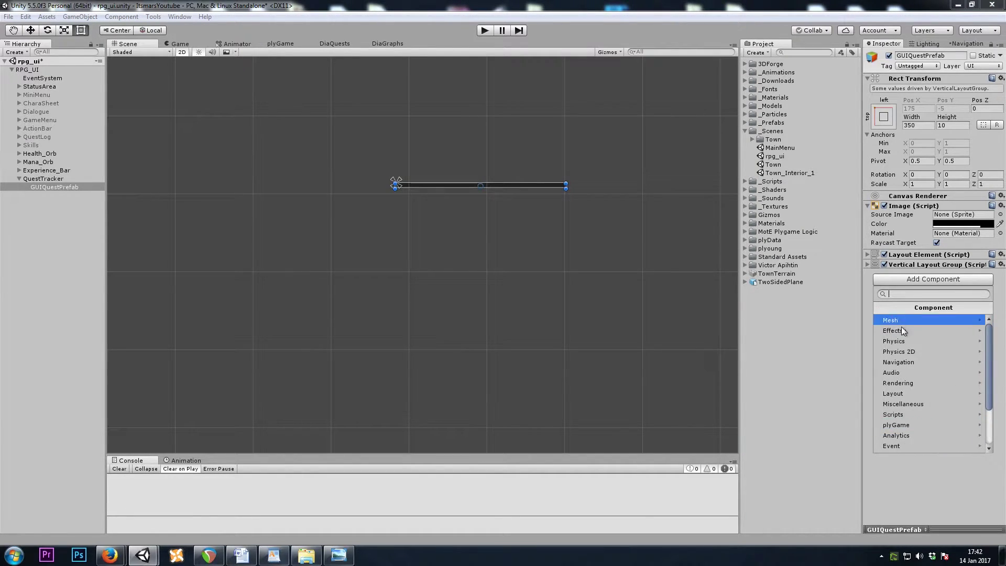
click(904, 394)
click(909, 372)
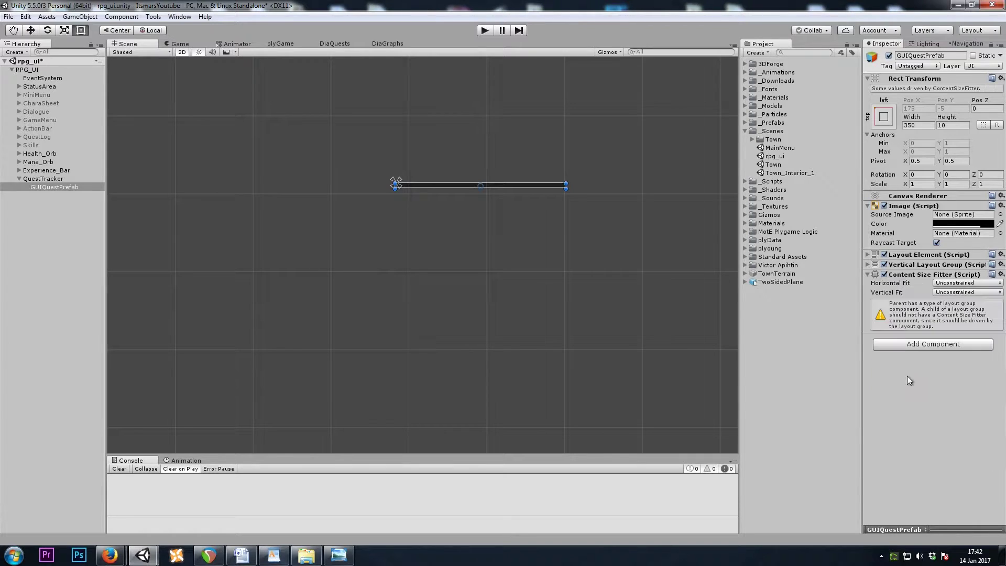
click(955, 284)
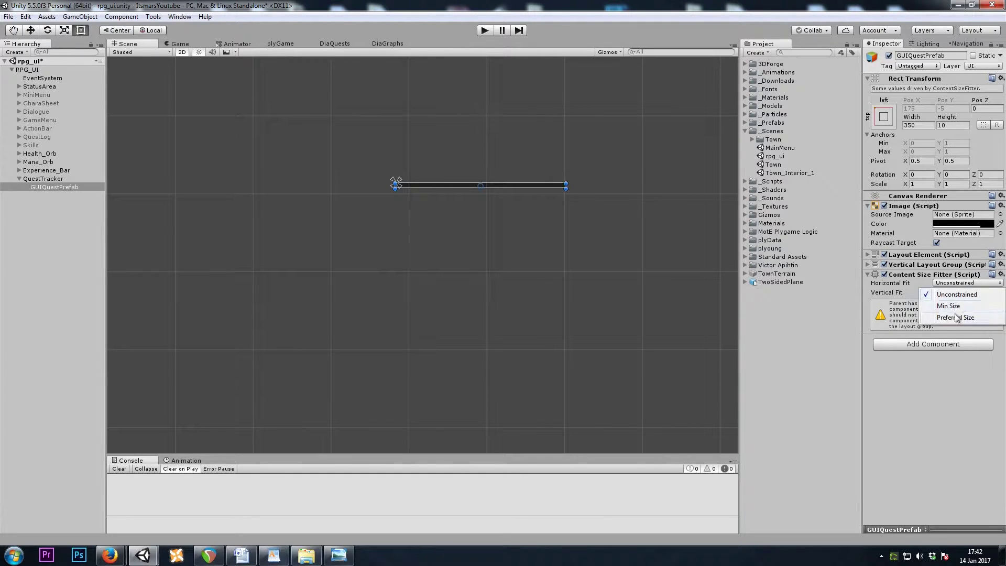
click(955, 317)
click(959, 292)
click(959, 326)
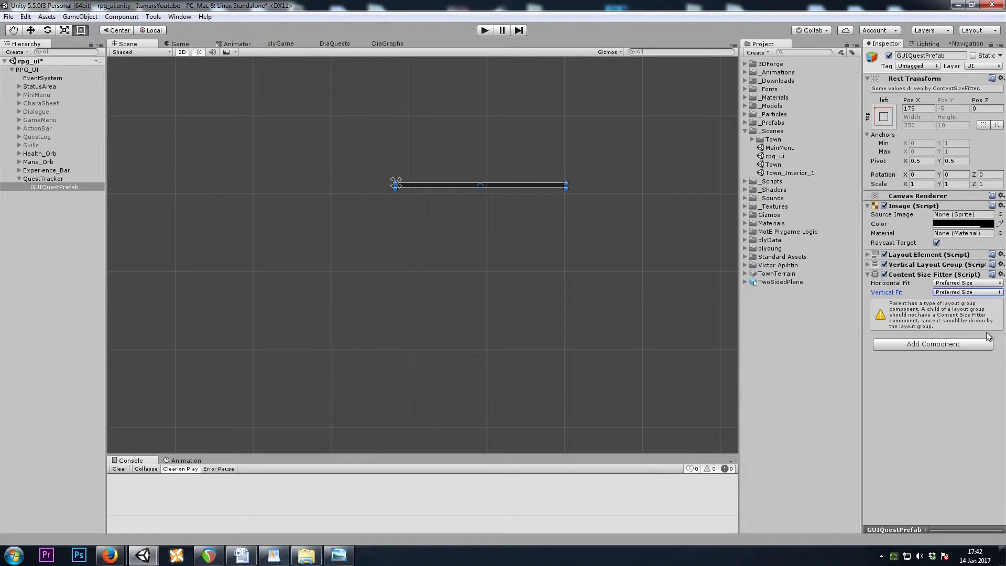
click(65, 188)
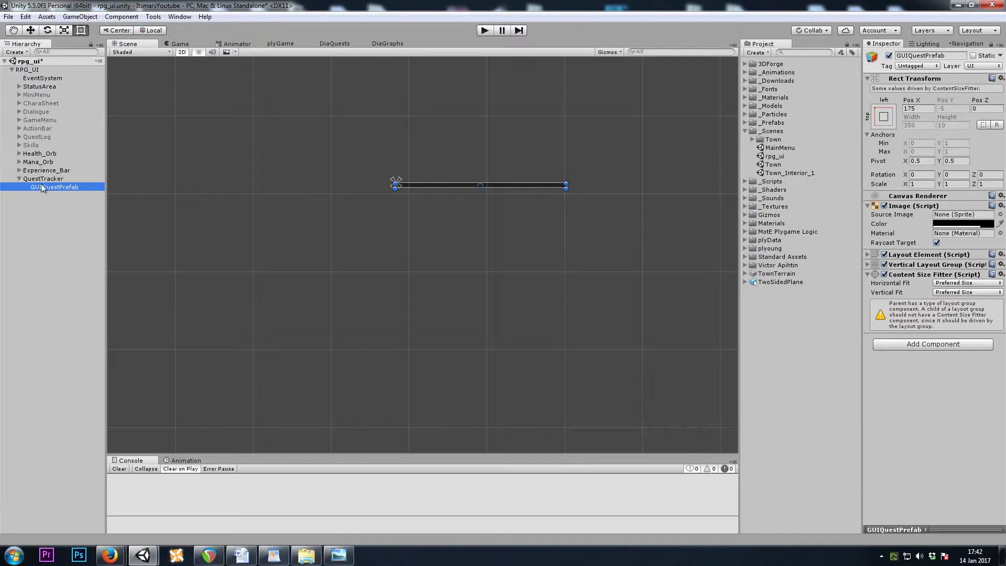
- Add a UI Text child under GUIQuestPrefab with its colour set to white
right_click(59, 186)
mouse_move(131, 331)
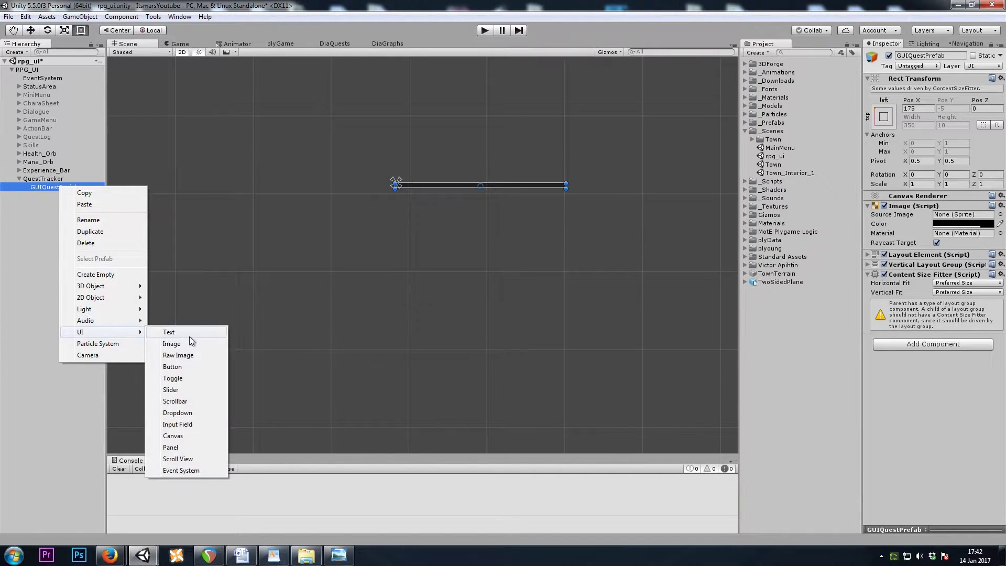
click(180, 332)
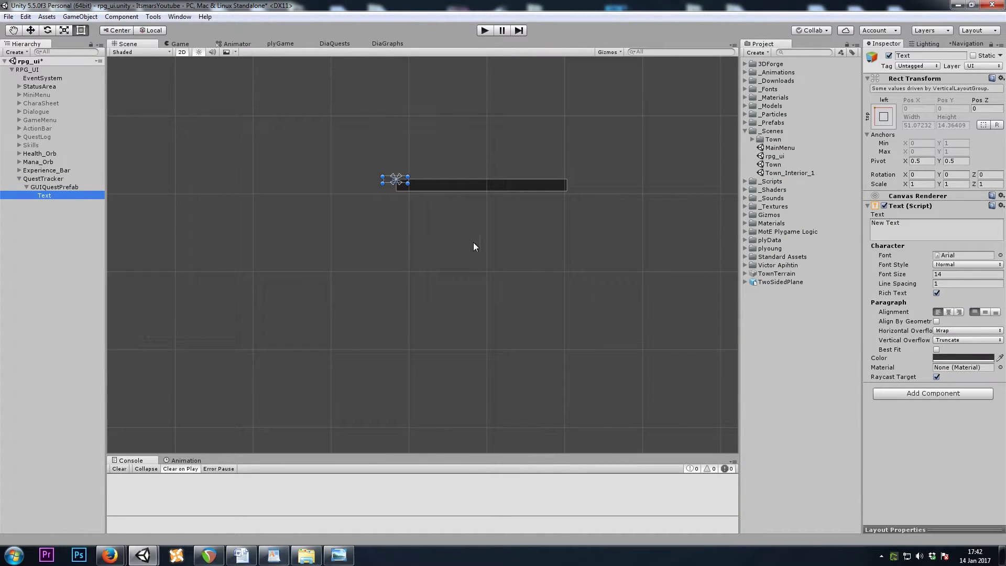
click(942, 361)
drag(786, 94, 729, 26)
click(858, 13)
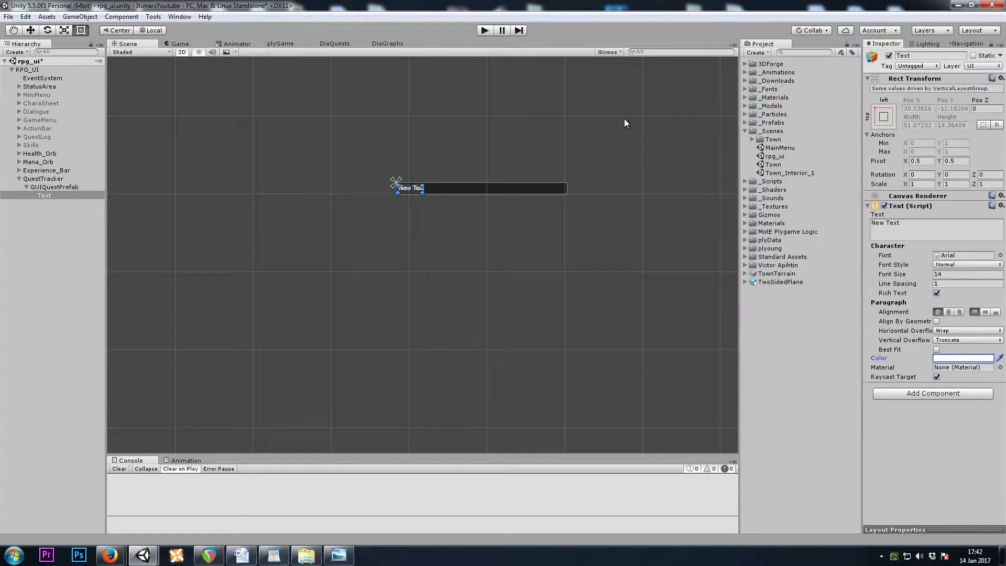
scroll(447, 236, up, 5)
middle_drag(494, 266, 469, 355)
scroll(419, 279, up, 1)
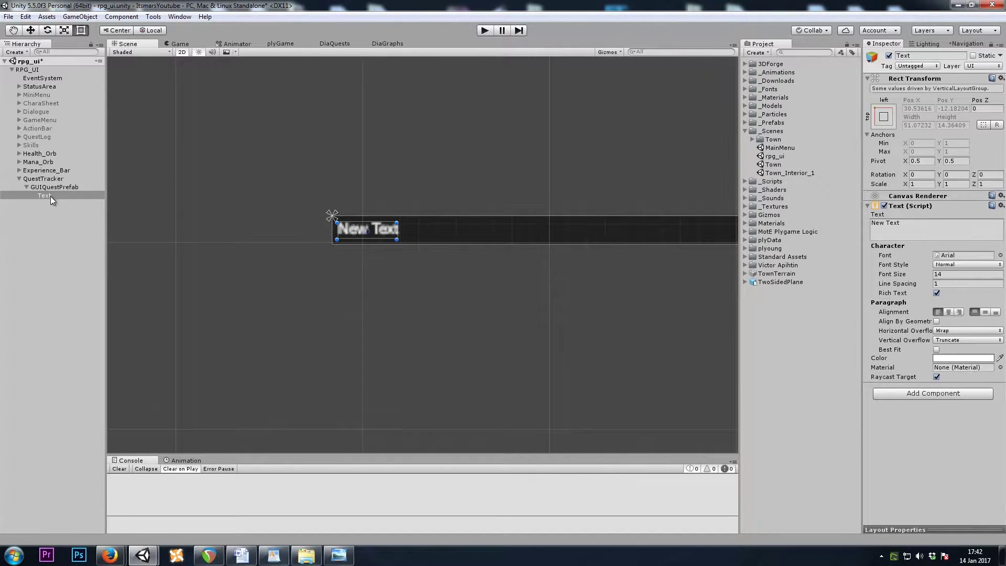
- Replace the text content with the placeholder 'ASDASDASD'
click(902, 229)
text(")
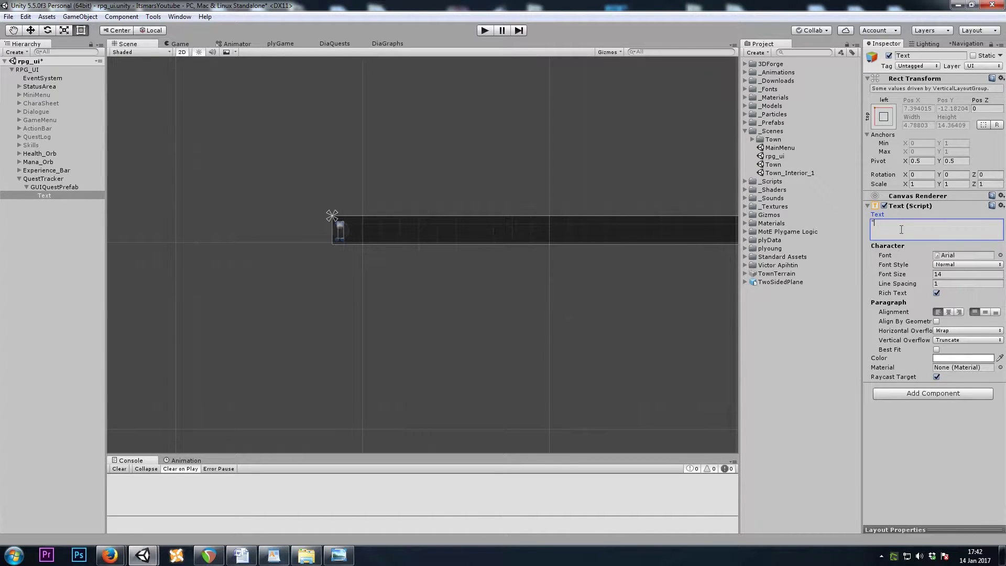
text( ASDASDASD ")
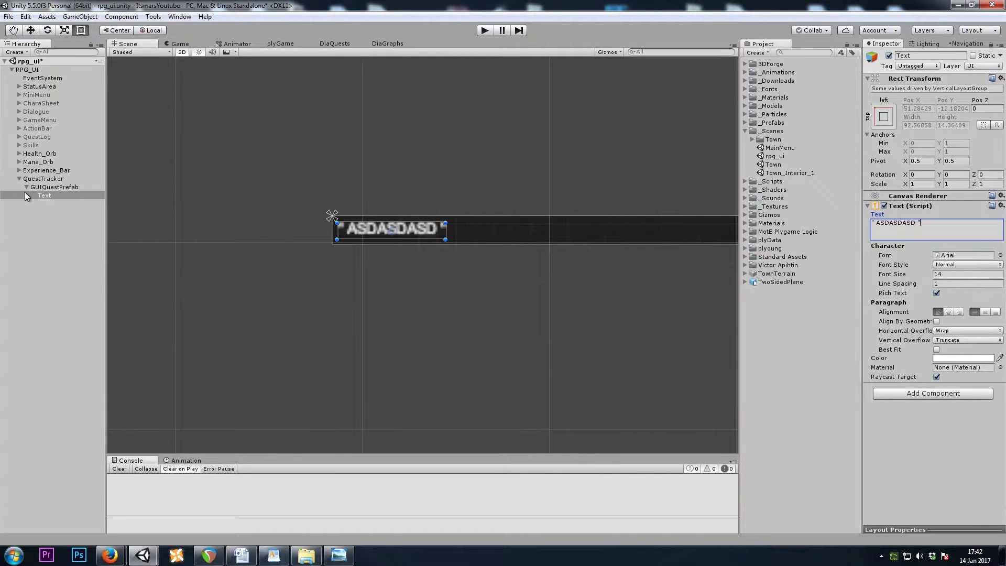
click(44, 195)
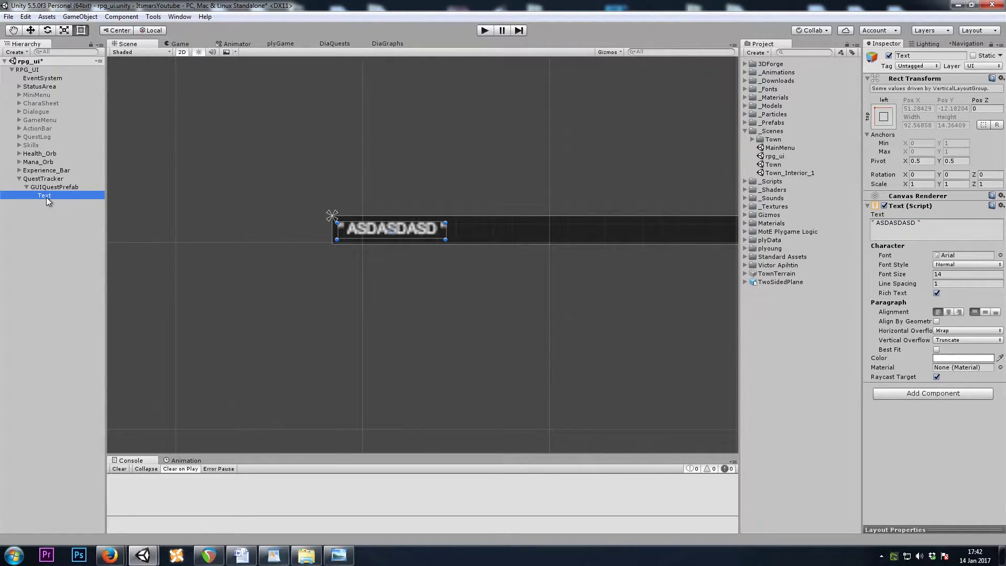
click(935, 222)
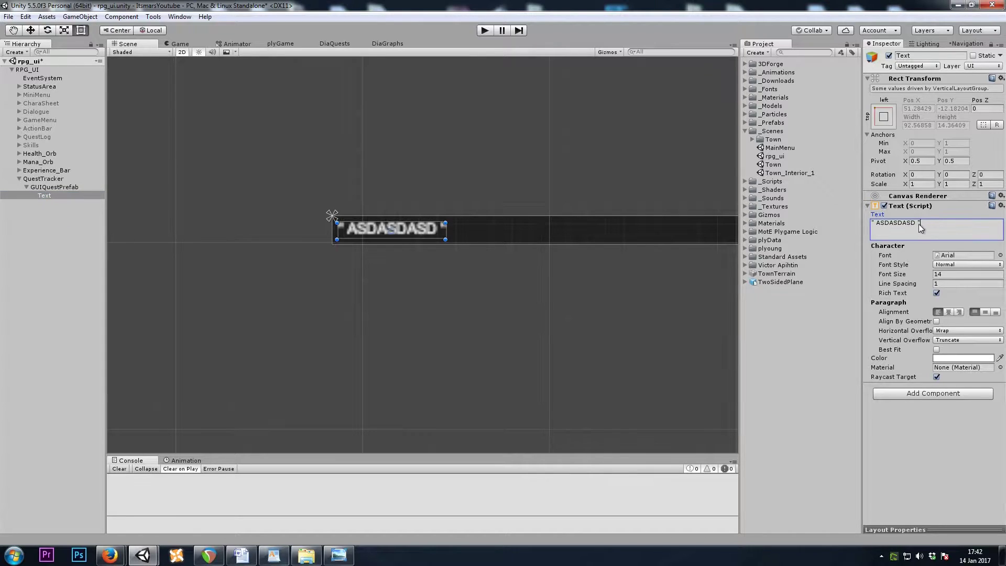
scroll(430, 262, down, 1)
scroll(430, 259, down, 1)
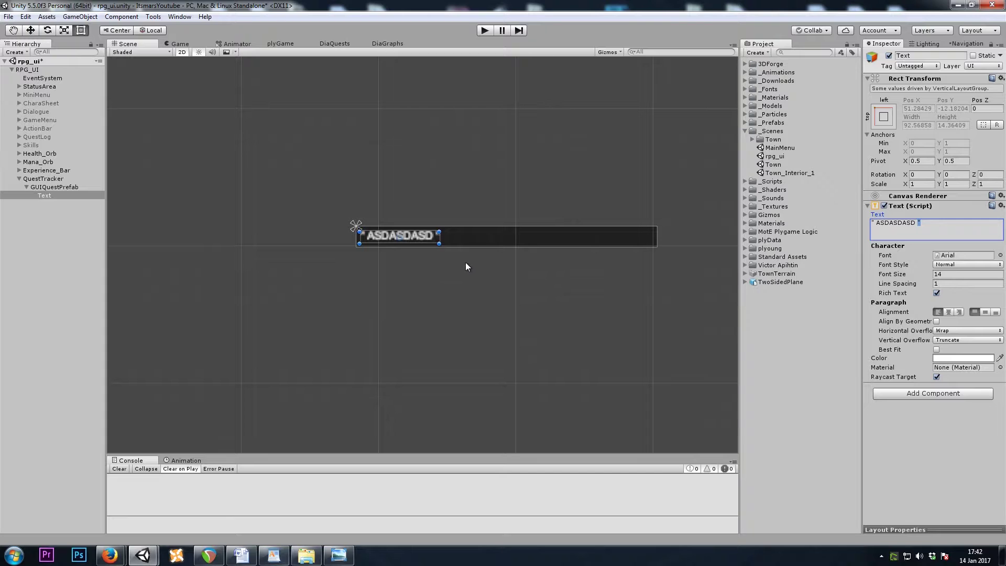
- Swap the Text component for a Horizontal Layout Group controlling child size, without width expand
right_click(901, 205)
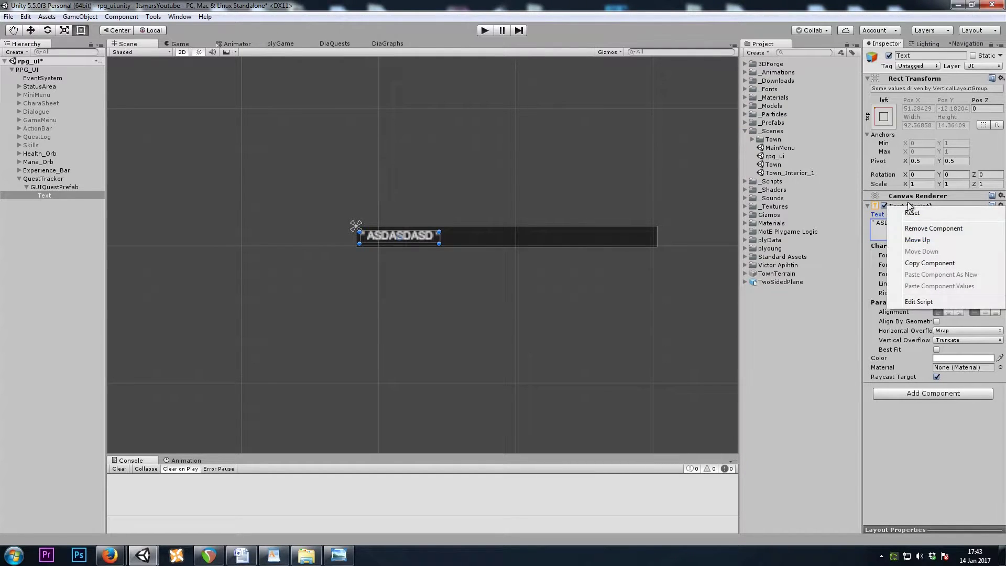
click(932, 230)
click(918, 211)
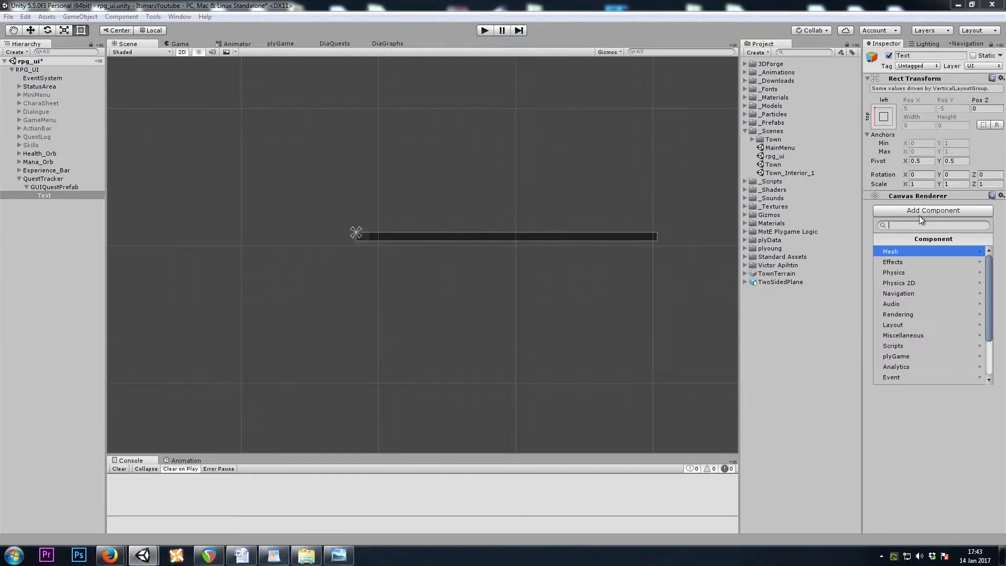
click(909, 325)
click(926, 325)
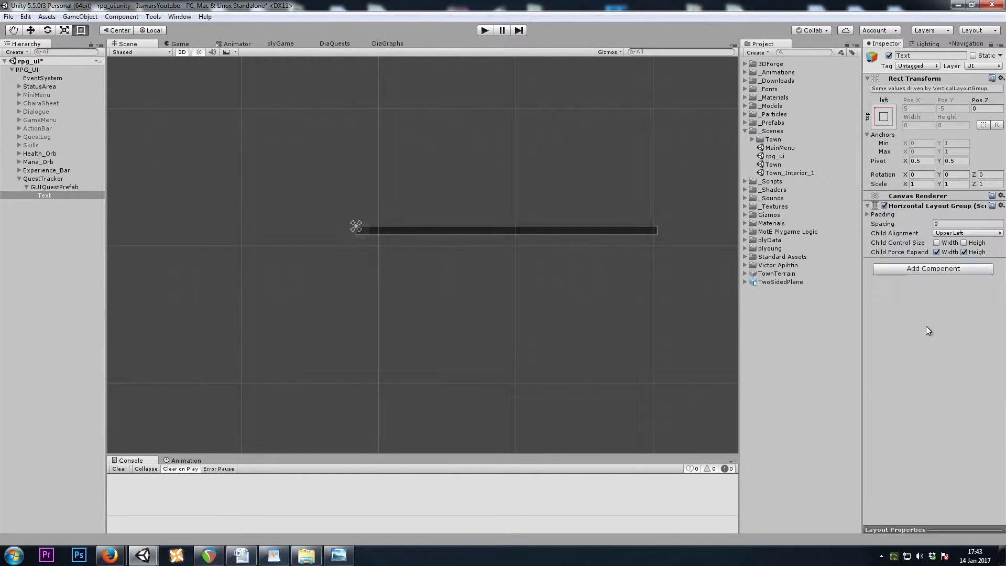
click(938, 243)
click(965, 243)
click(940, 252)
- Add a Layout Element with Min Height and Preferred Height both set to 40
click(917, 268)
click(898, 382)
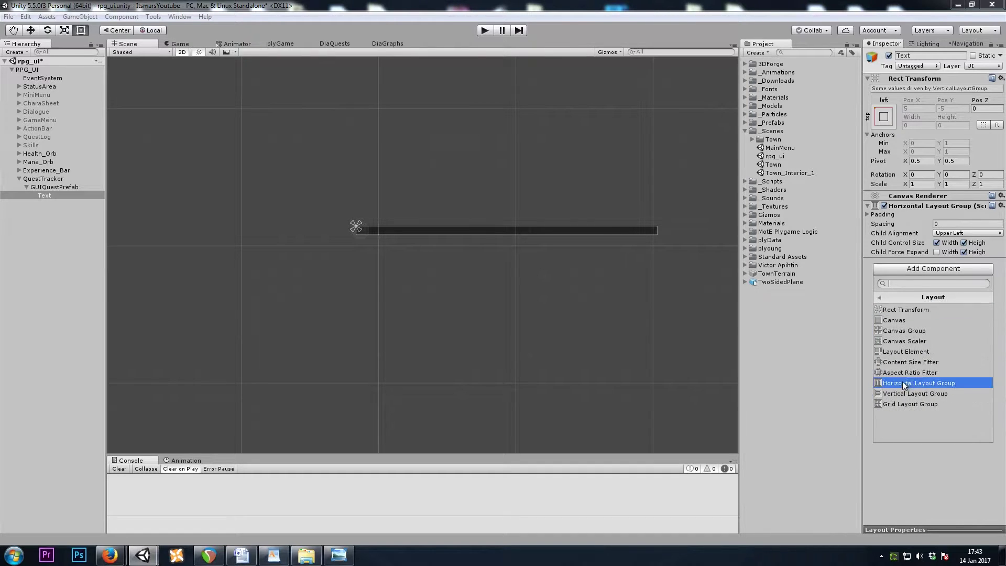
click(906, 351)
click(923, 265)
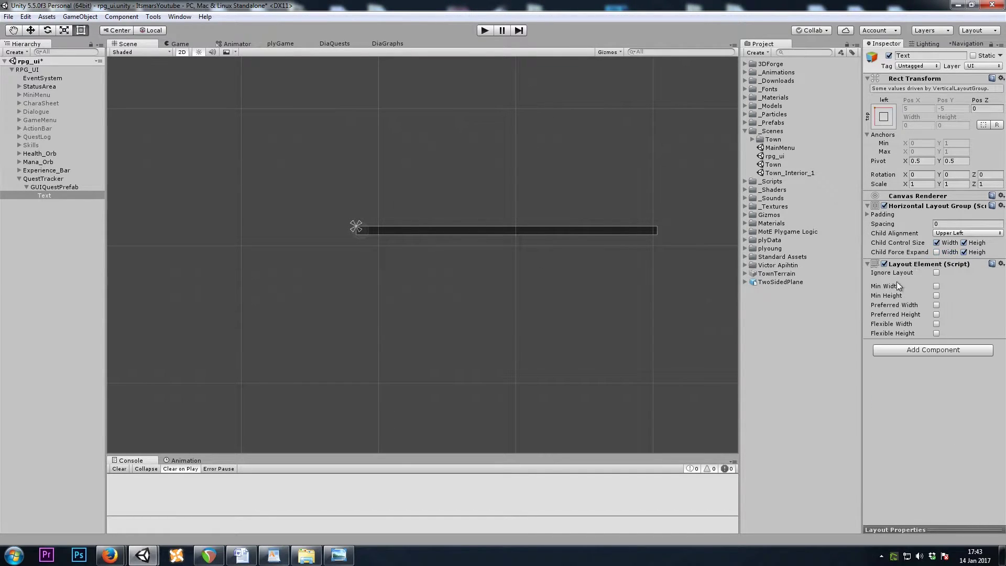
click(937, 286)
click(937, 286)
click(937, 296)
click(937, 315)
click(955, 297)
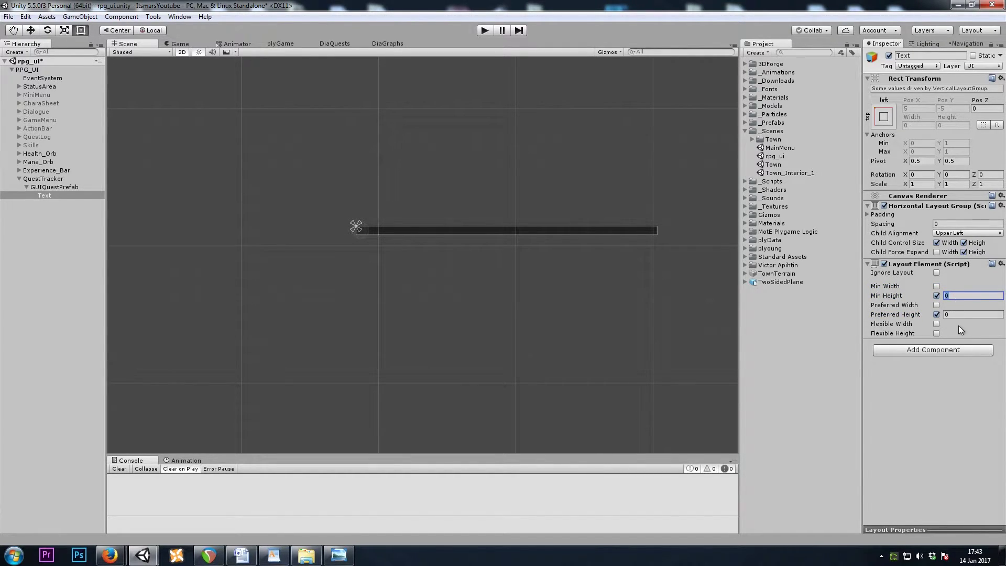
text(40)
click(955, 314)
text(40)
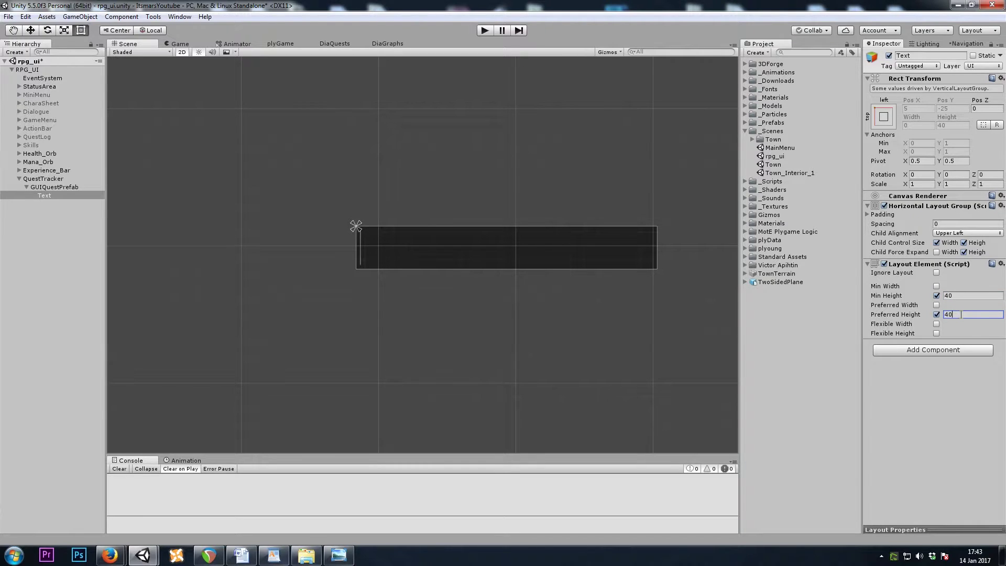
- Rename the Text object to QuestName
click(40, 199)
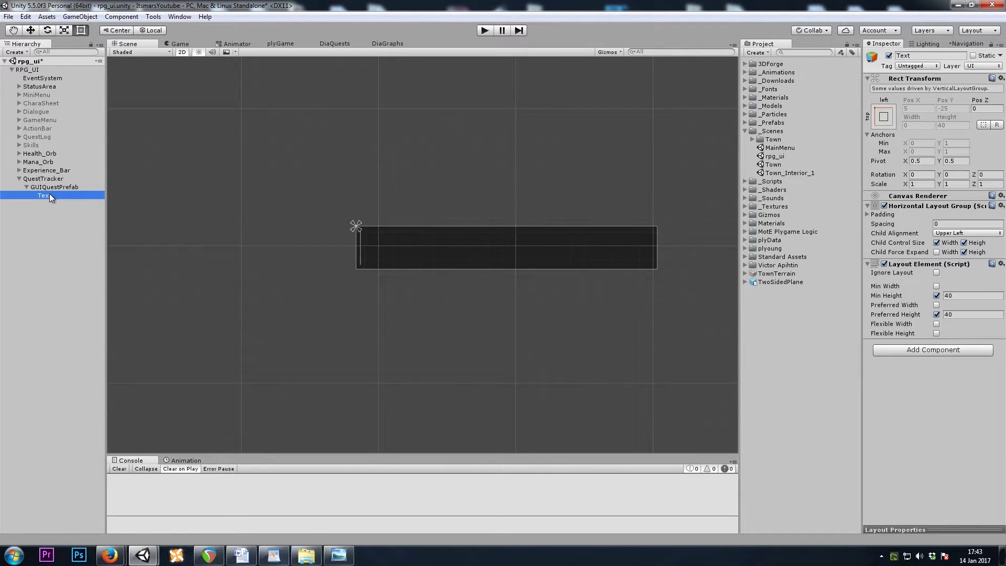
click(52, 196)
text(QuestName)
key(Return)
- Create a white UI Text label under QuestName and duplicate it twice
right_click(55, 197)
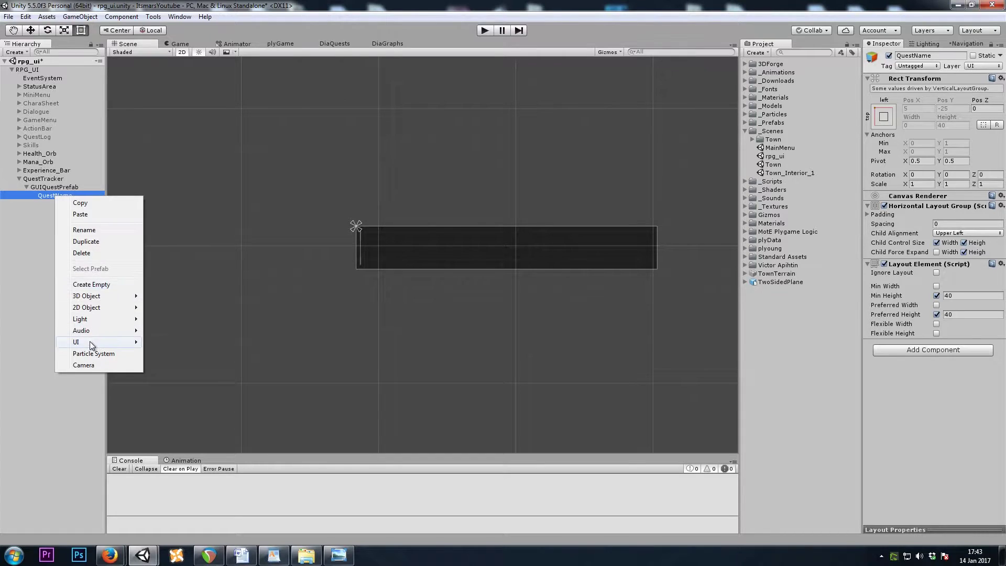
mouse_move(90, 342)
click(168, 343)
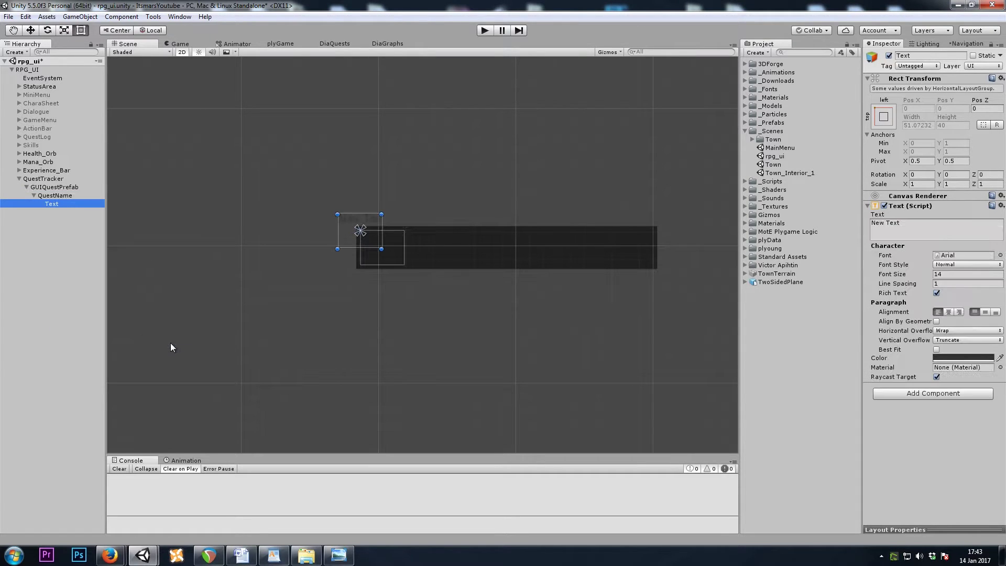
click(955, 358)
drag(810, 88, 756, 56)
click(858, 13)
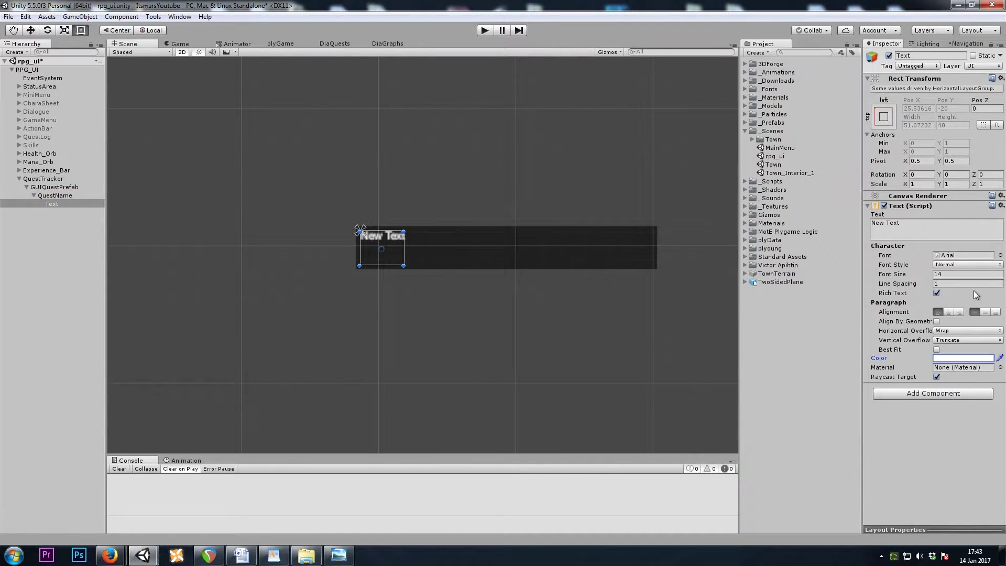
click(49, 204)
key(ctrl+d)
key(ctrl+d)
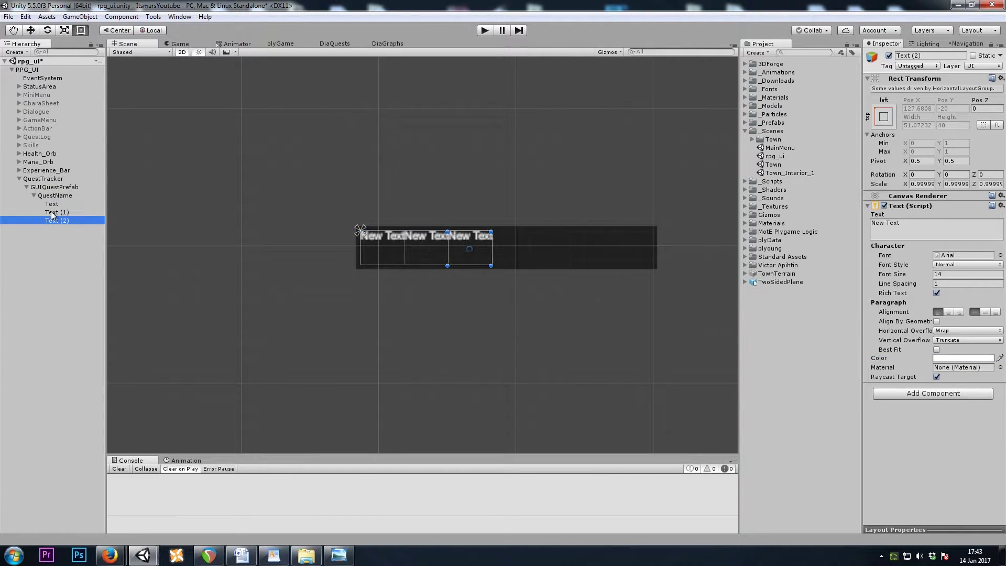
- Give the first label a quote mark (") as its displayed text
click(56, 204)
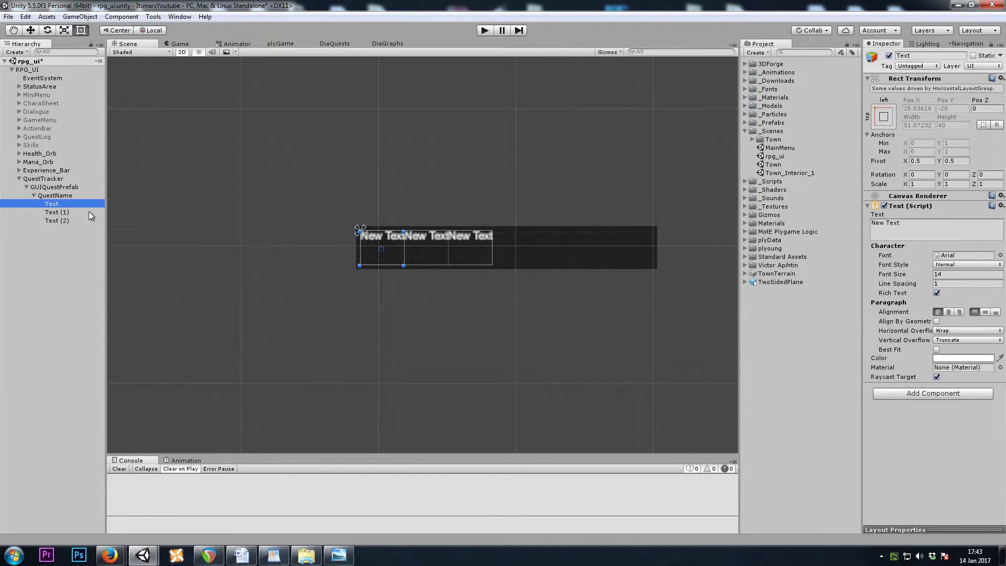
click(62, 206)
text(")
click(56, 213)
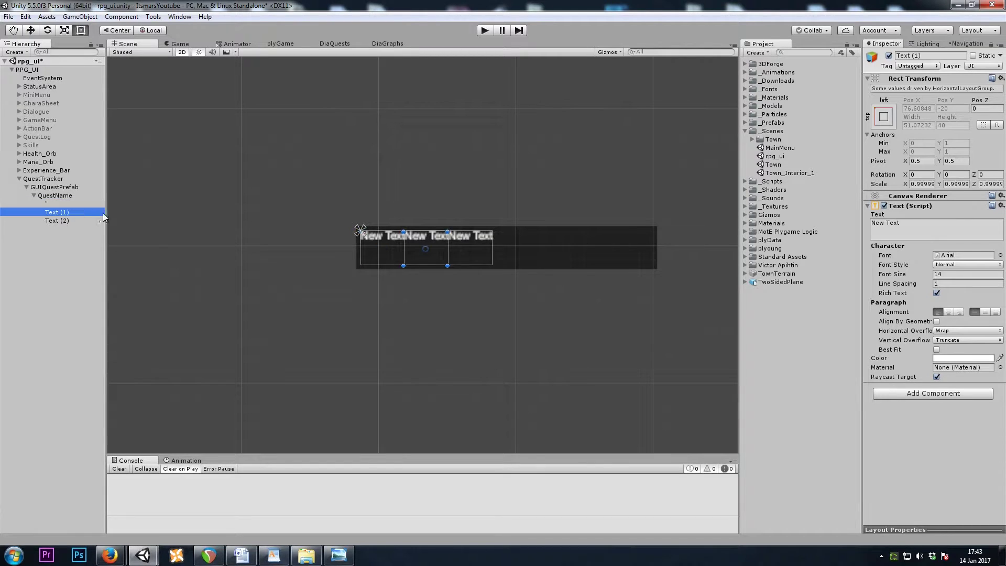
click(46, 204)
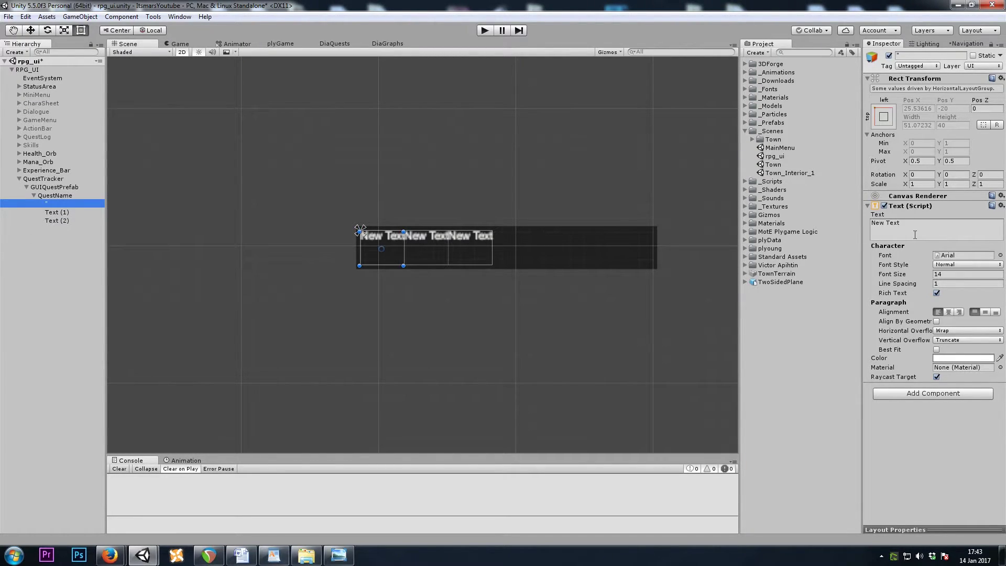
click(891, 225)
text(")
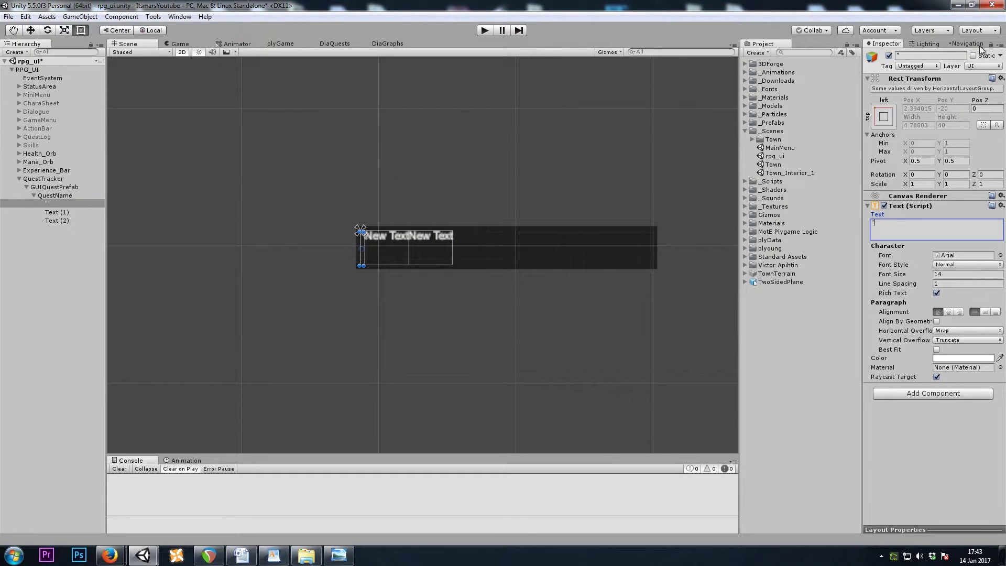
- Rename the first label to txt and set Text (1) to read 'QuestName Goes Here'
click(52, 203)
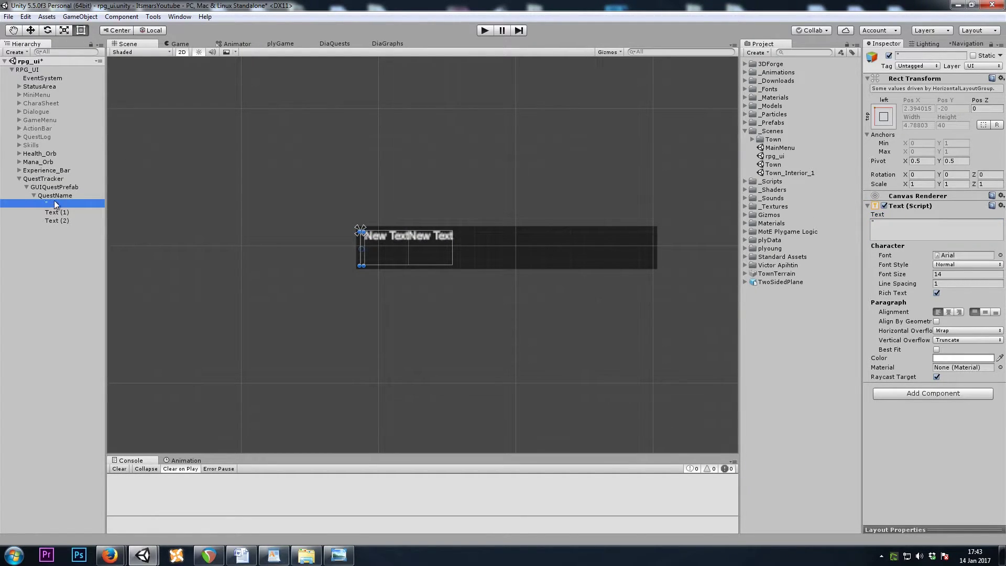
click(52, 204)
text(txt)
click(57, 211)
click(875, 225)
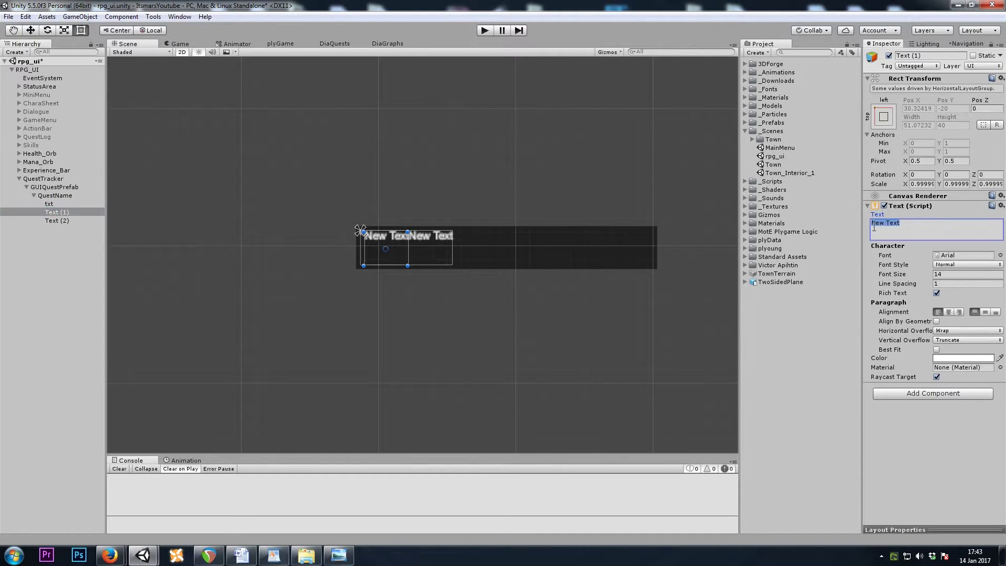
text(QuestName G)
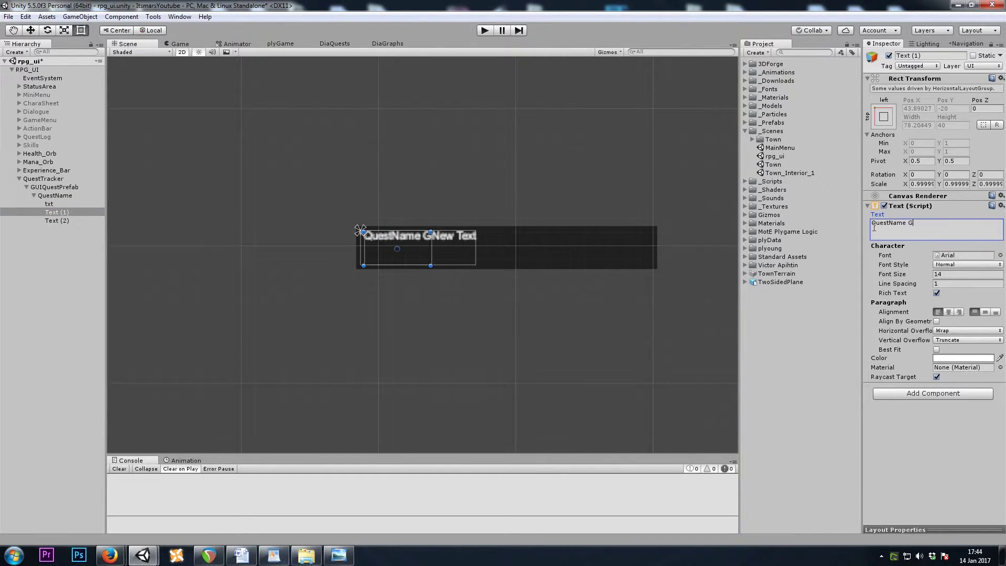
text(oes Here)
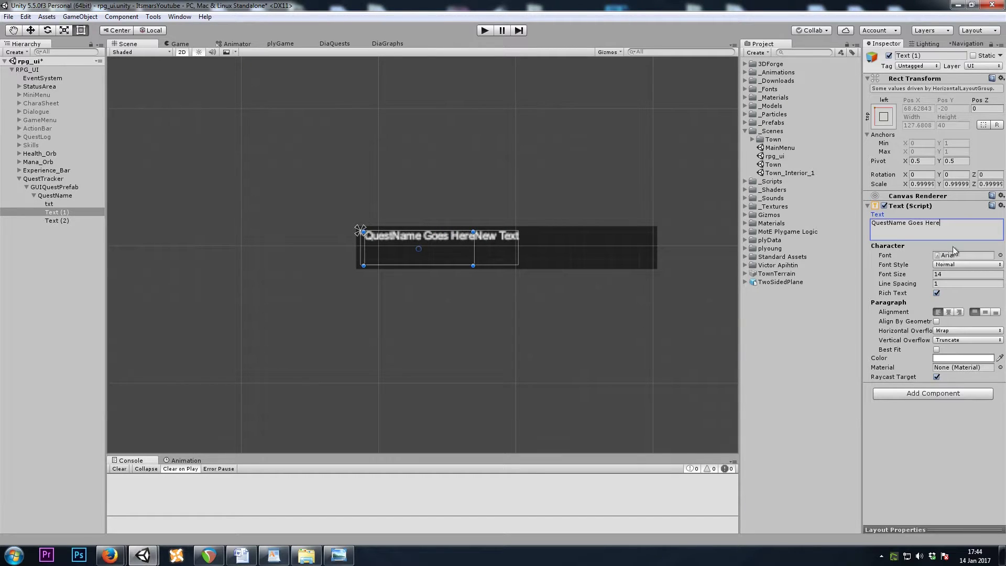
click(56, 221)
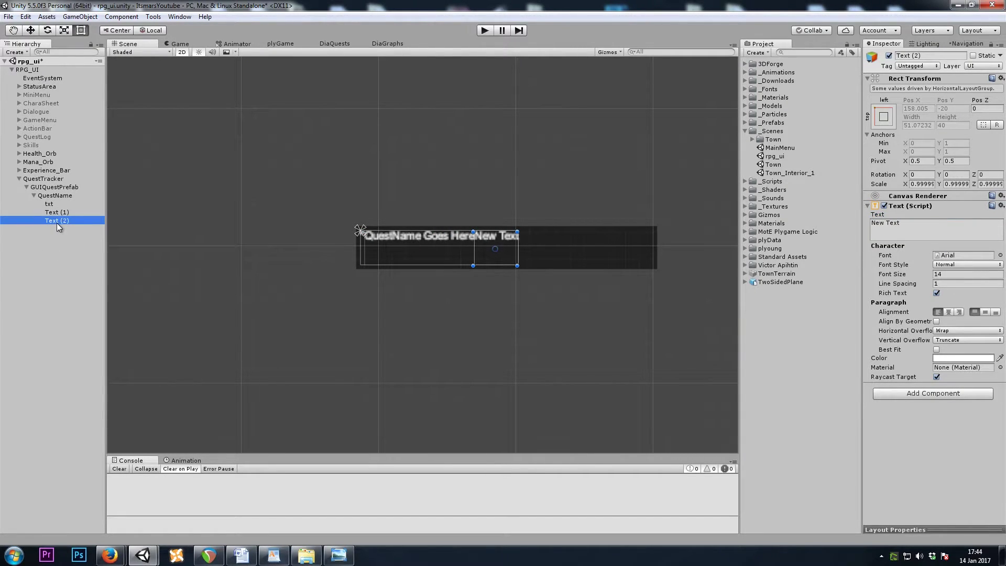
- Rename Text (2) to txt and clear its New Text placeholder
click(56, 222)
text(txt)
key(Return)
click(59, 225)
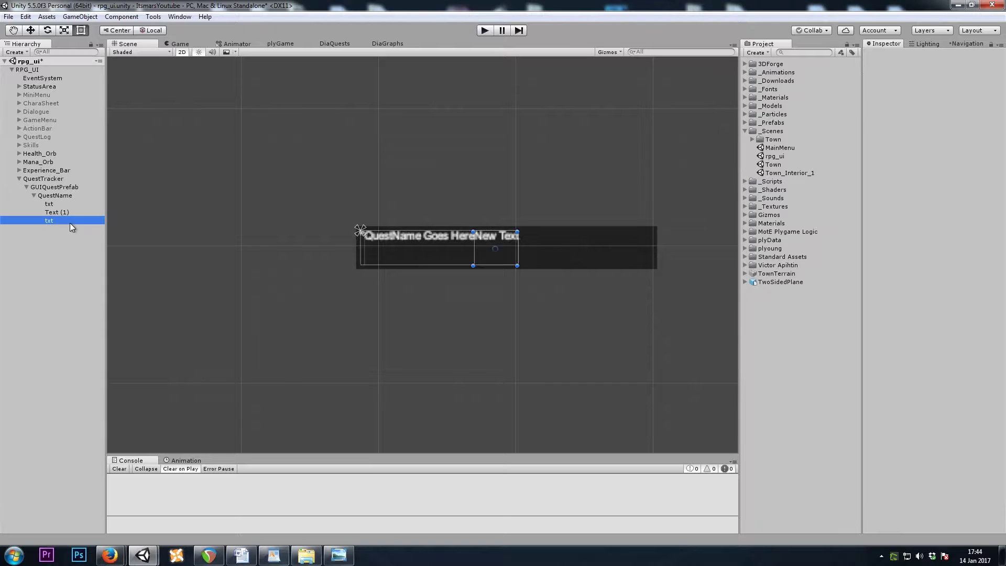
click(955, 232)
key(BackSpace)
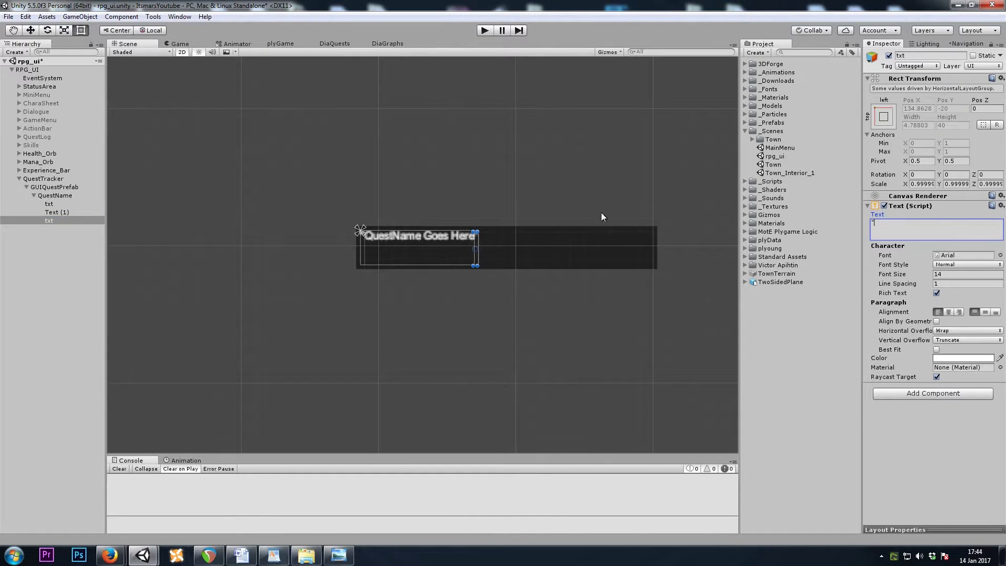
- Rename Text (1) to [QuestName] and select all three labels together
click(65, 212)
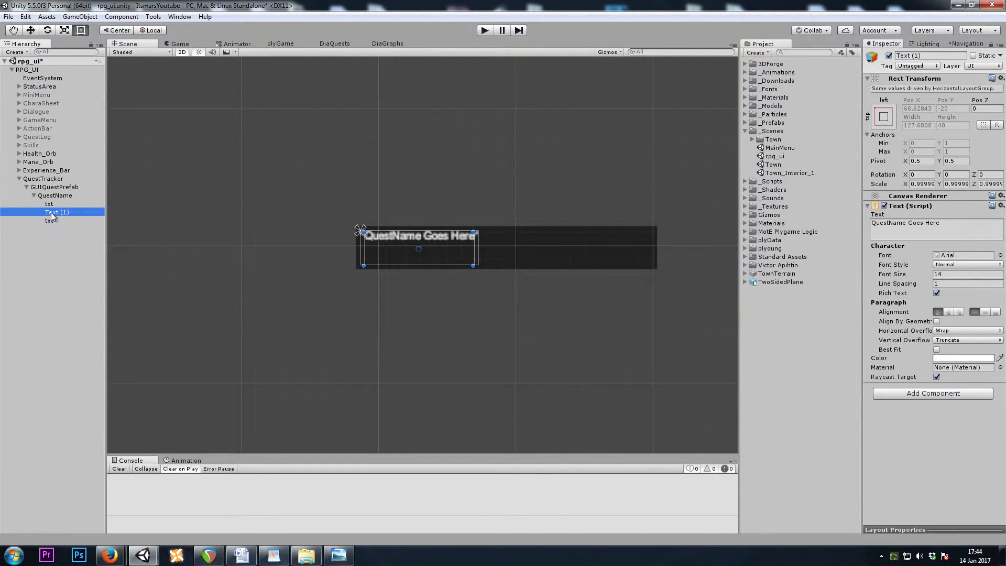
click(52, 213)
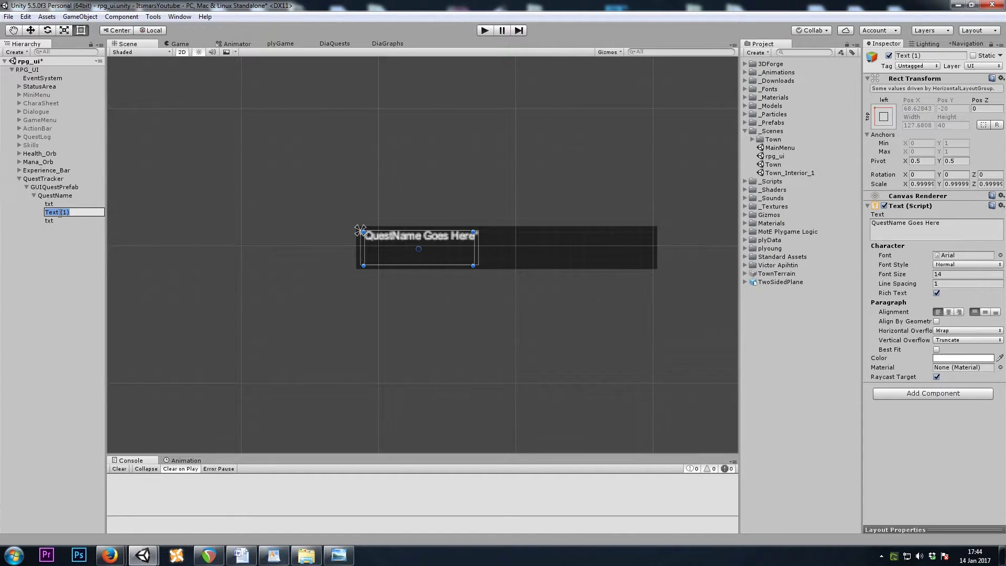
key(BackSpace)
text([QuestName])
key(Return)
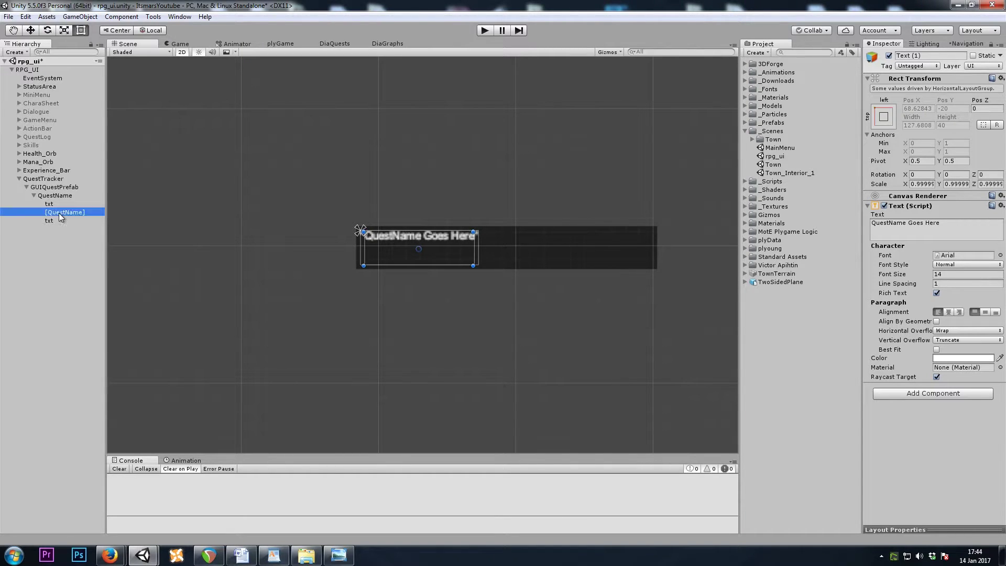
ctrl+click(49, 203)
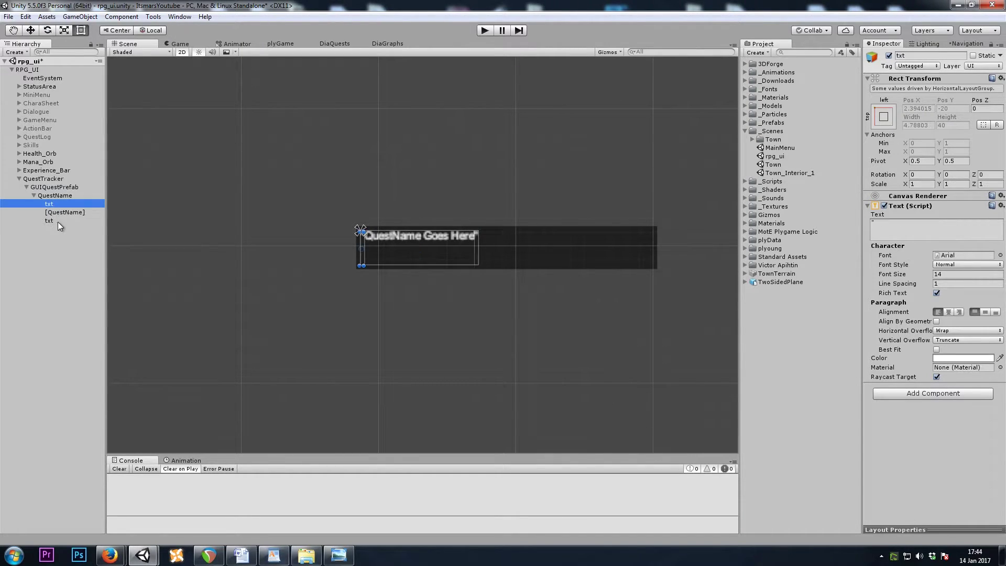
ctrl+click(58, 222)
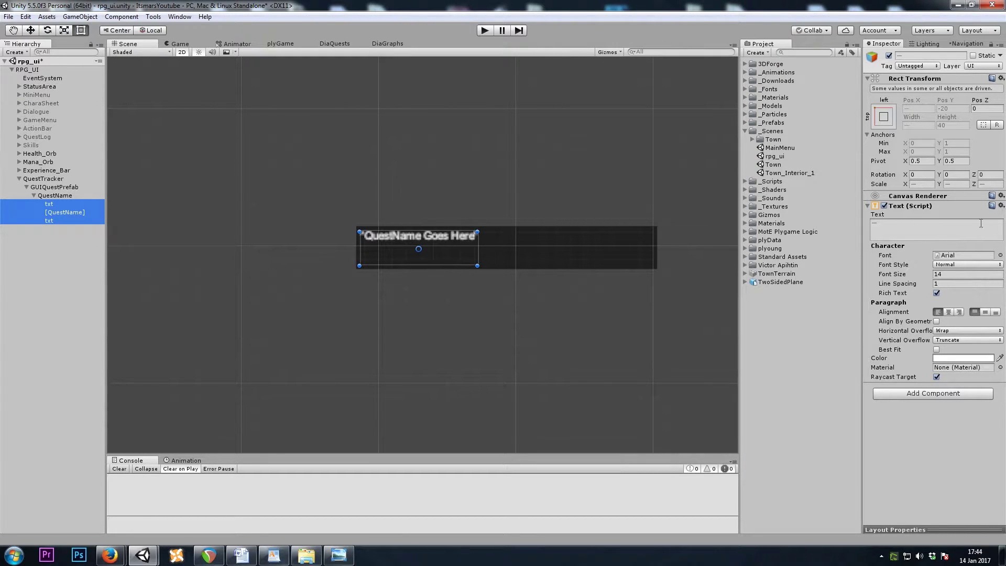
- Set the three labels to the dum1 font at size 39
click(1001, 255)
double_click(676, 160)
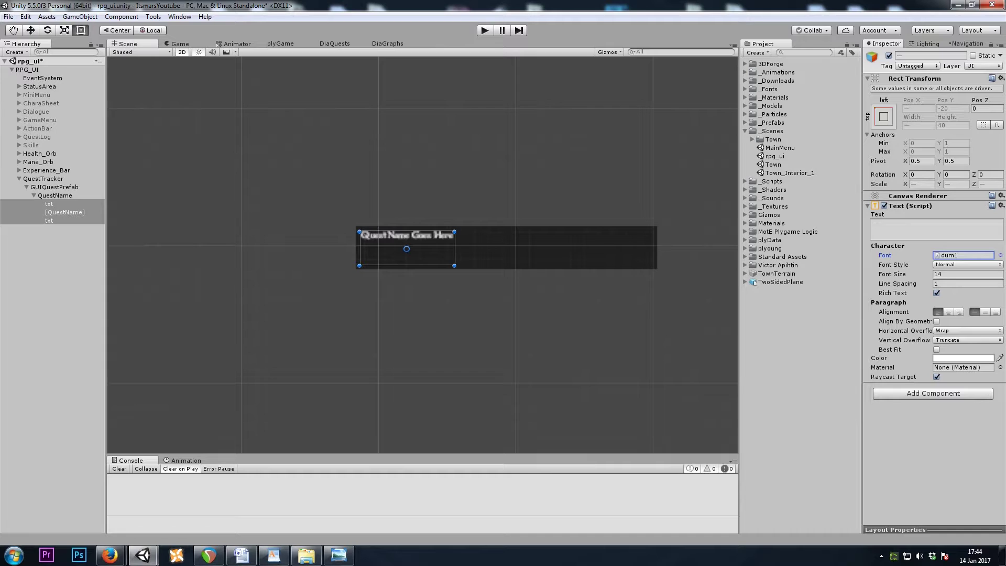
click(895, 226)
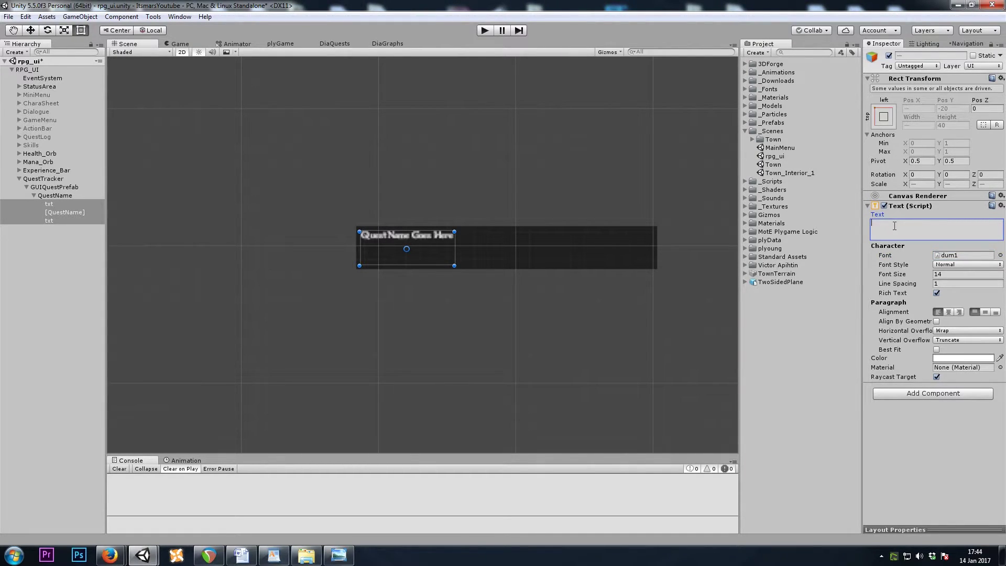
text(39)
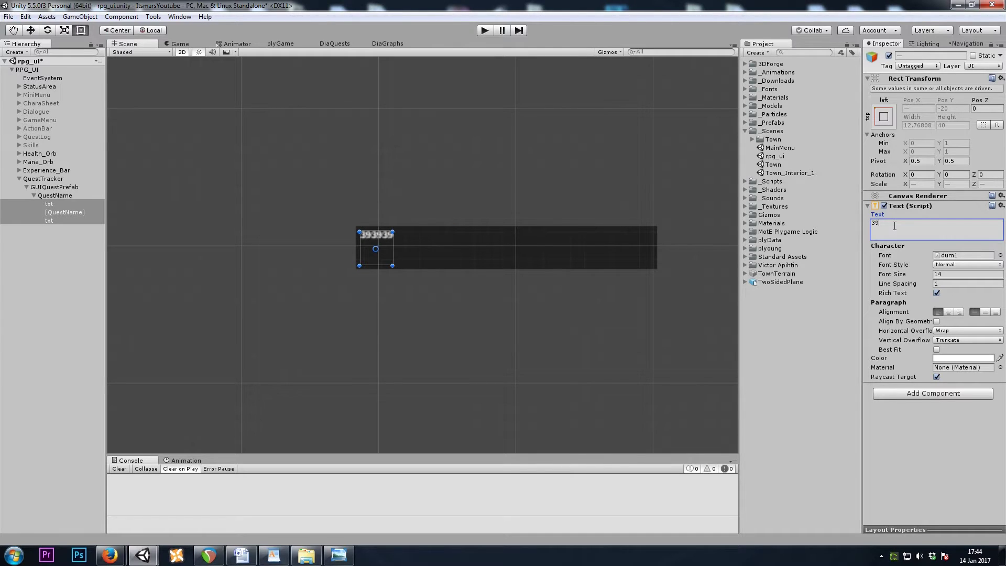
key(ctrl+z)
click(949, 272)
text(39)
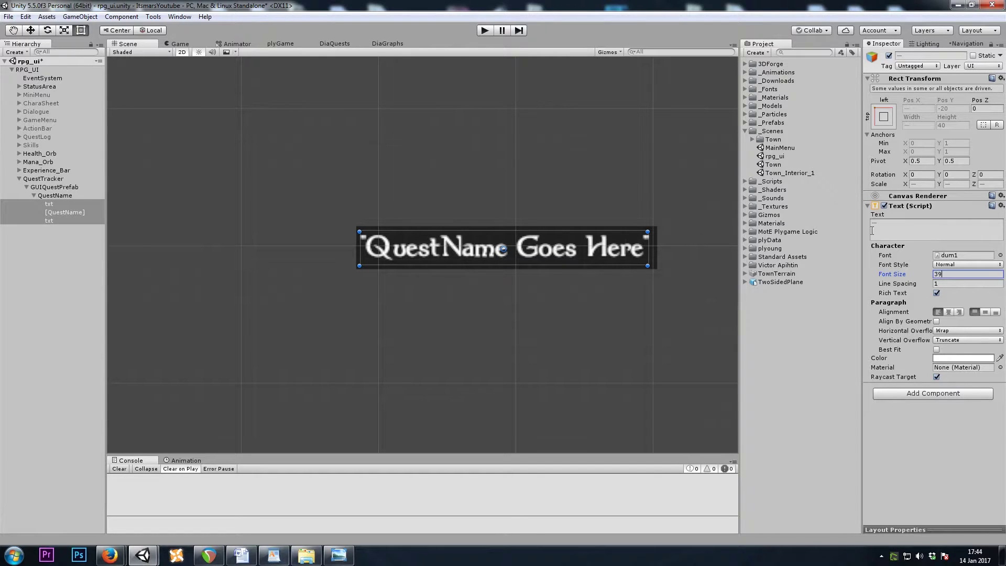
- Preview Best Fit on the [QuestName] label using temporary filler text, then remove it
click(73, 206)
click(74, 212)
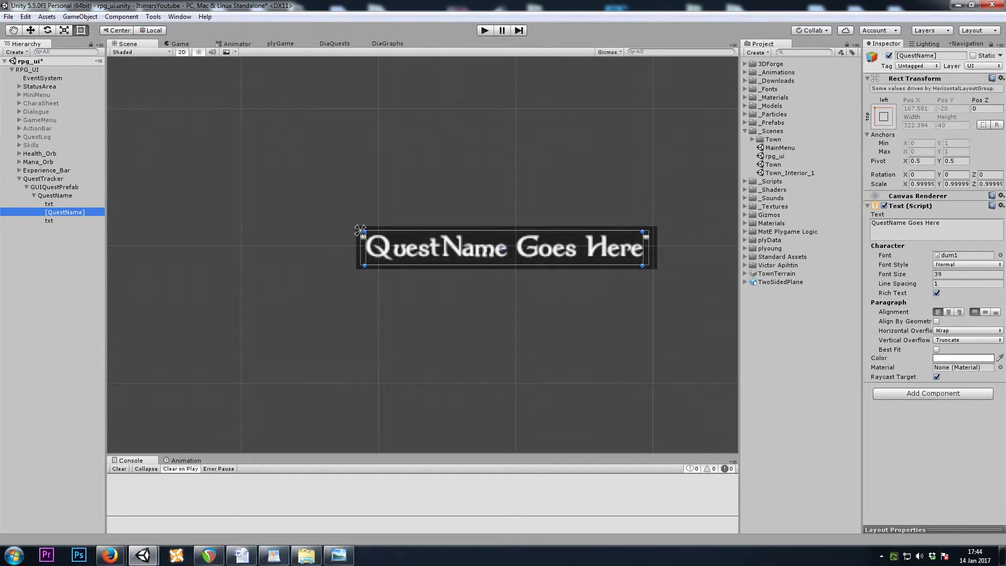
click(933, 230)
text(ssssss)
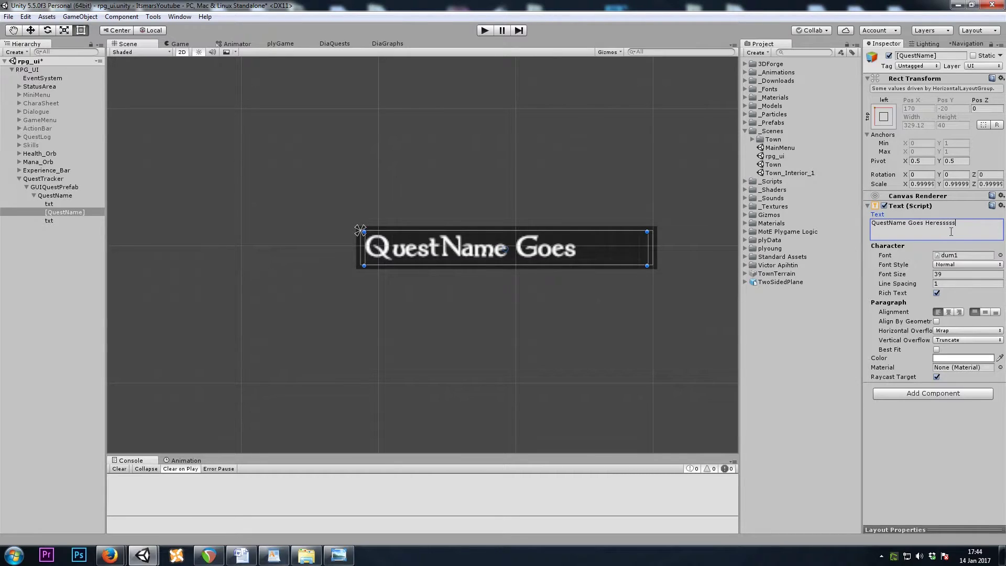
click(937, 350)
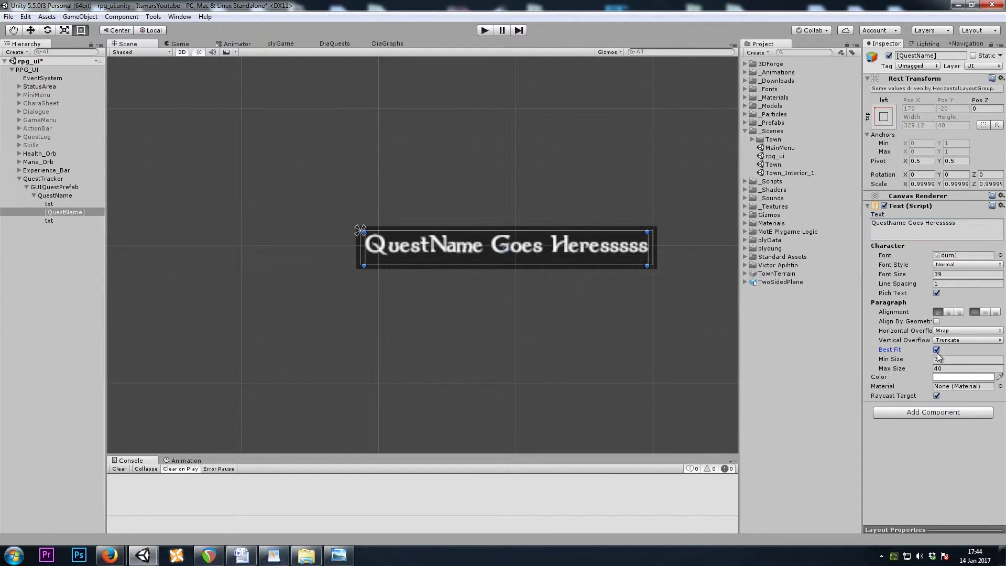
click(963, 224)
click(963, 225)
key(BackSpace)
key(BackSpace)
key(BackSpace)
key(BackSpace)
key(BackSpace)
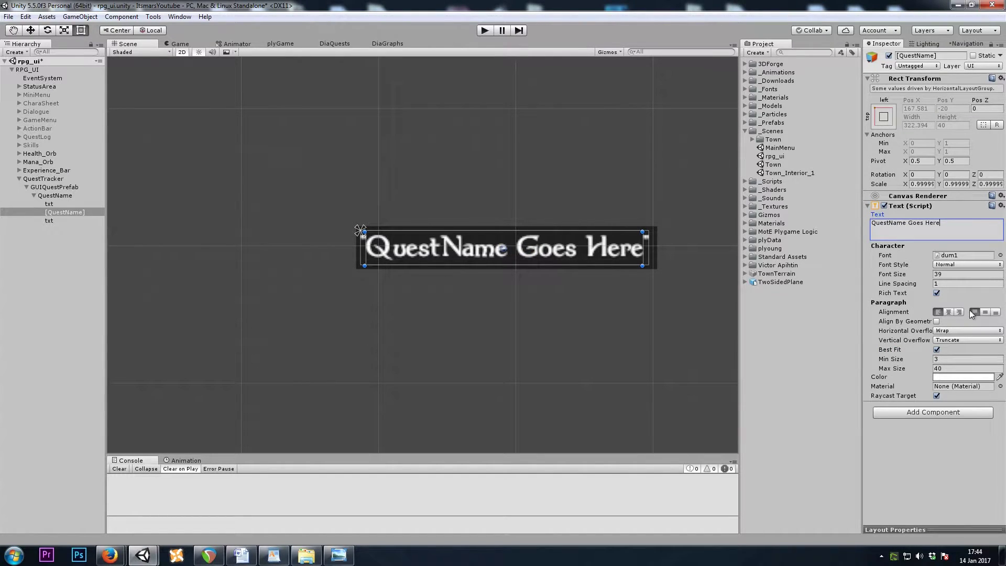
- Centre all three labels vertically with Best Fit on, then fix the [QuestName] text
ctrl+click(52, 204)
ctrl+click(58, 221)
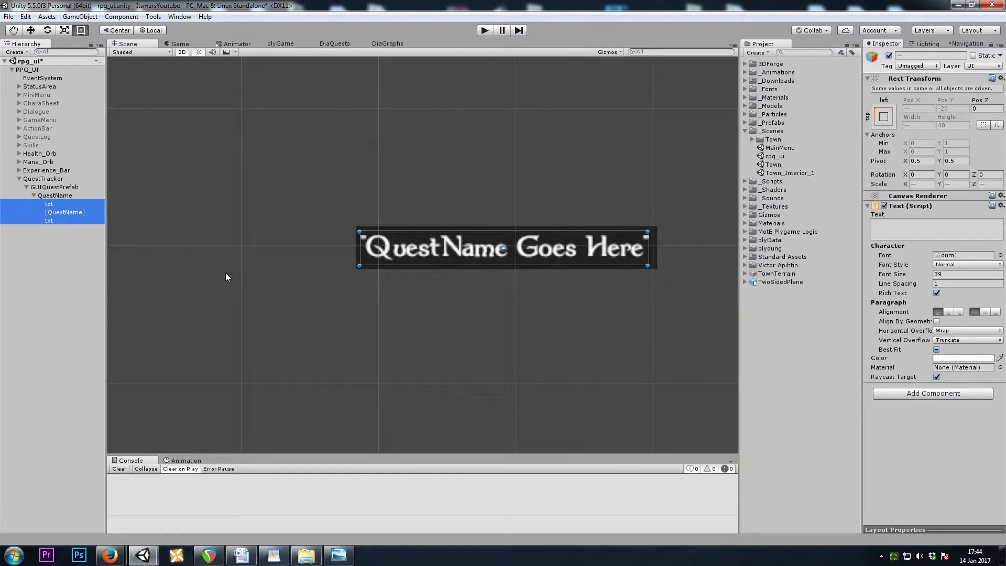
click(986, 313)
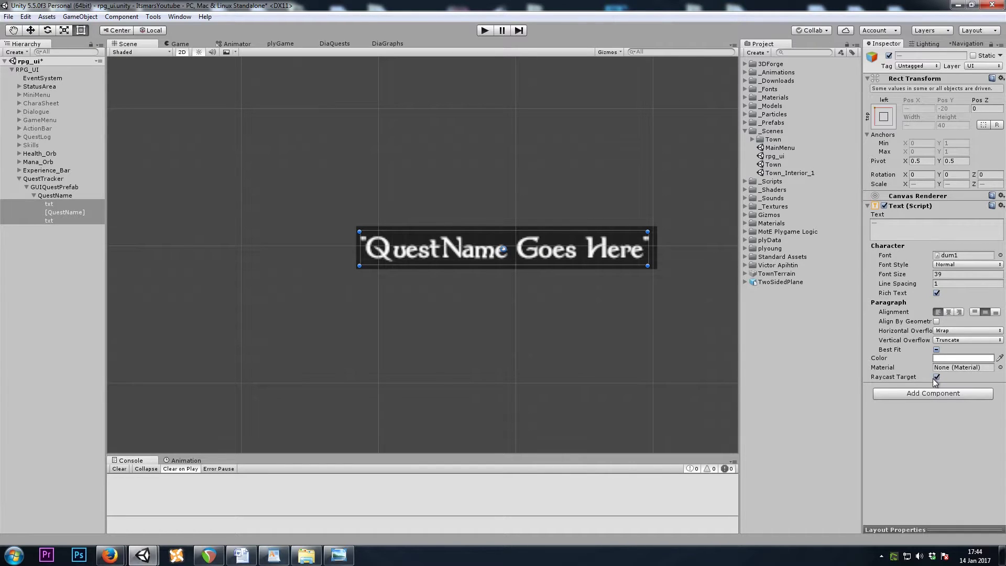
click(937, 350)
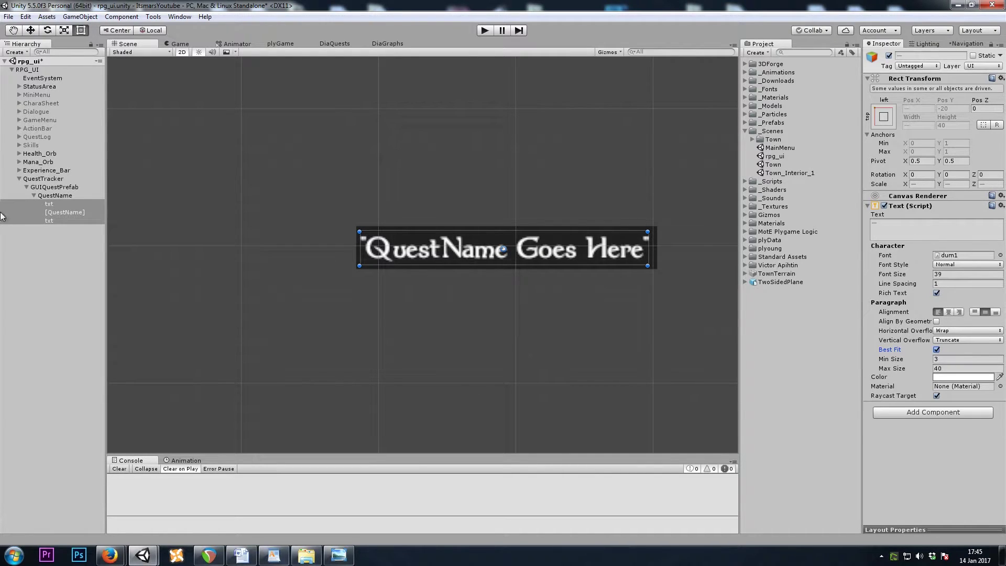
click(57, 212)
click(952, 225)
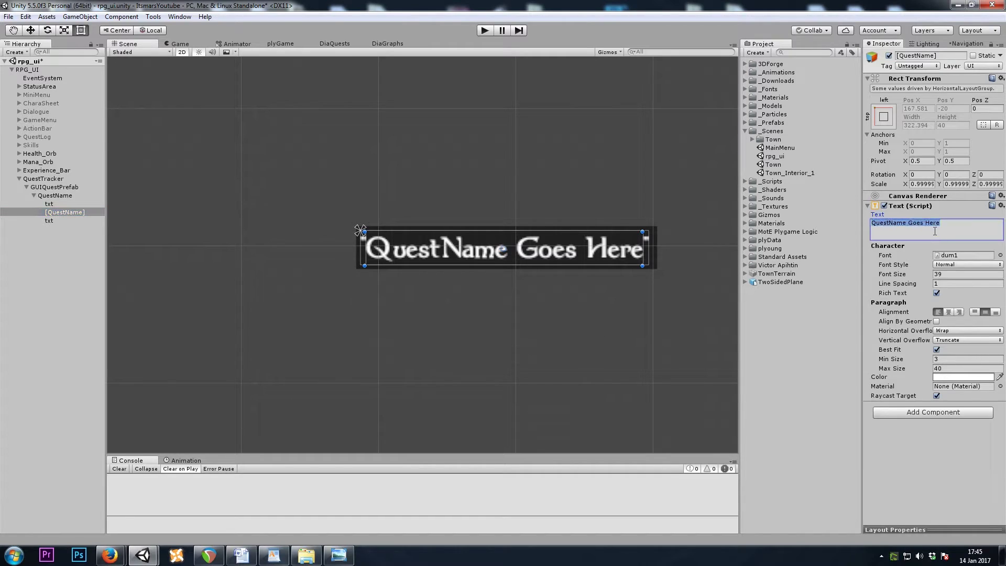
key(BackSpace)
key(BackSpace)
key(BackSpace)
key(BackSpace)
key(BackSpace)
key(BackSpace)
key(BackSpace)
key(BackSpace)
text(oes H)
click(49, 196)
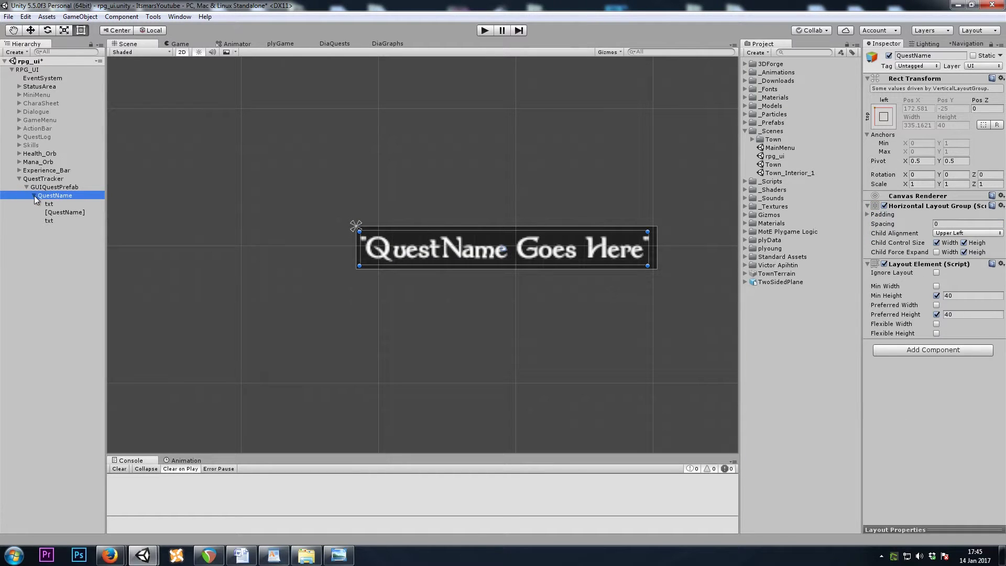
click(34, 196)
scroll(464, 387, down, 2)
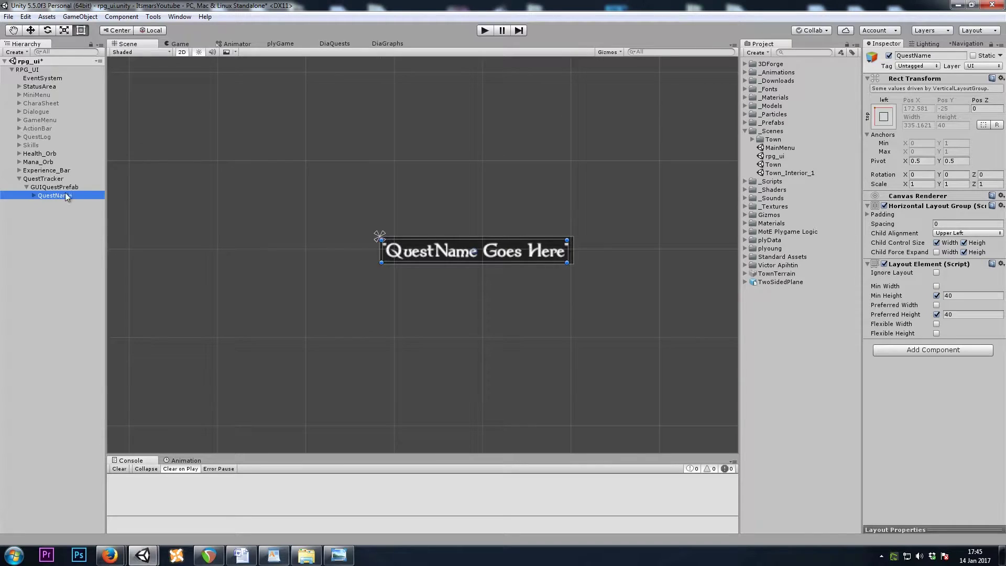
key(ctrl+d)
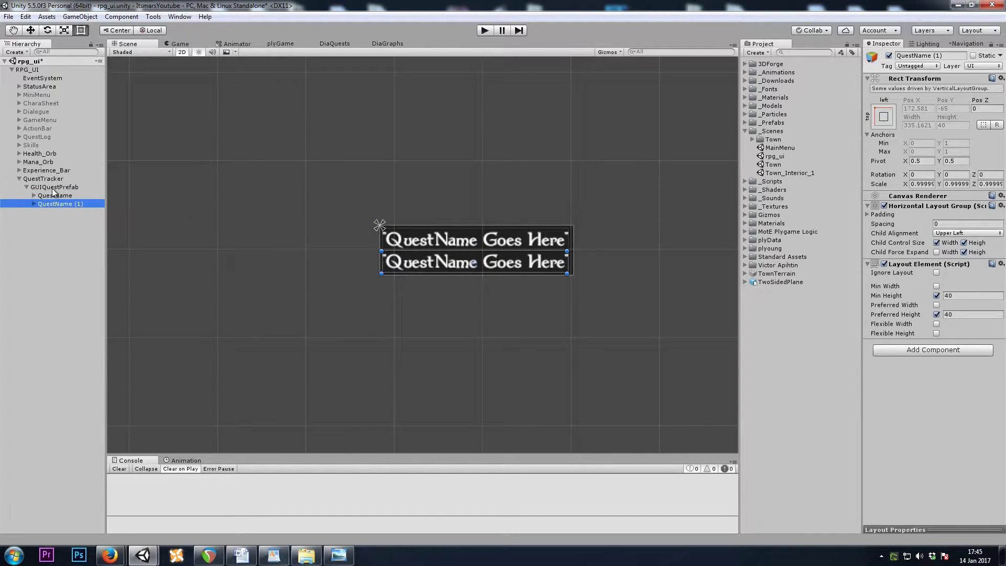
click(56, 187)
click(945, 225)
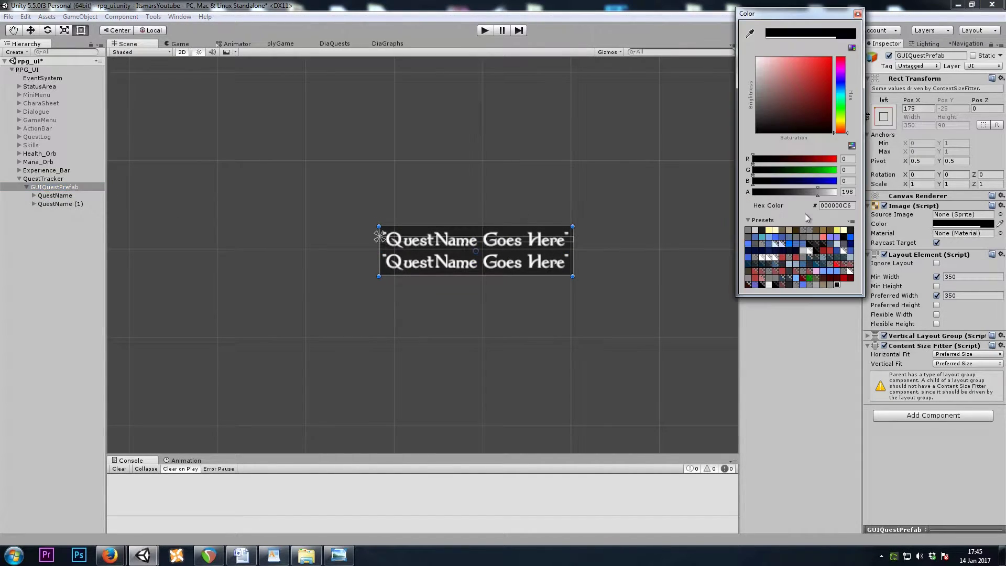
click(858, 14)
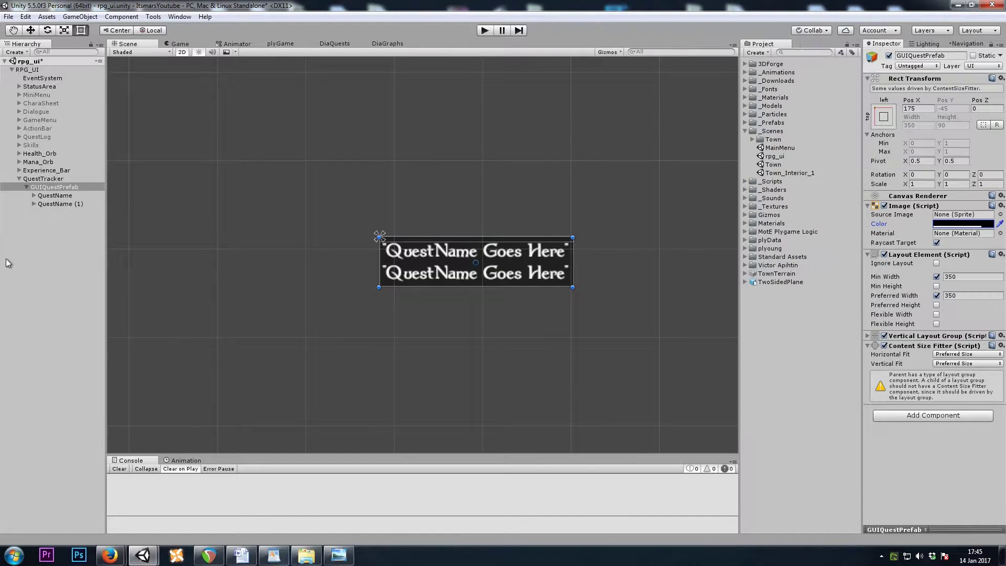
click(60, 204)
key(ctrl+d)
key(ctrl+d)
key(ctrl+d)
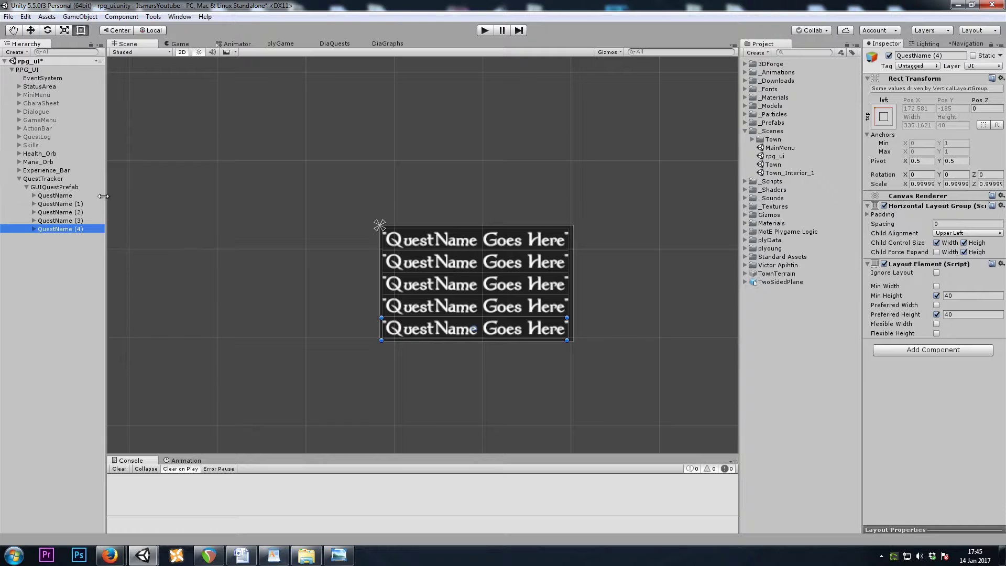
key(Delete)
click(65, 221)
key(Delete)
click(69, 212)
key(Delete)
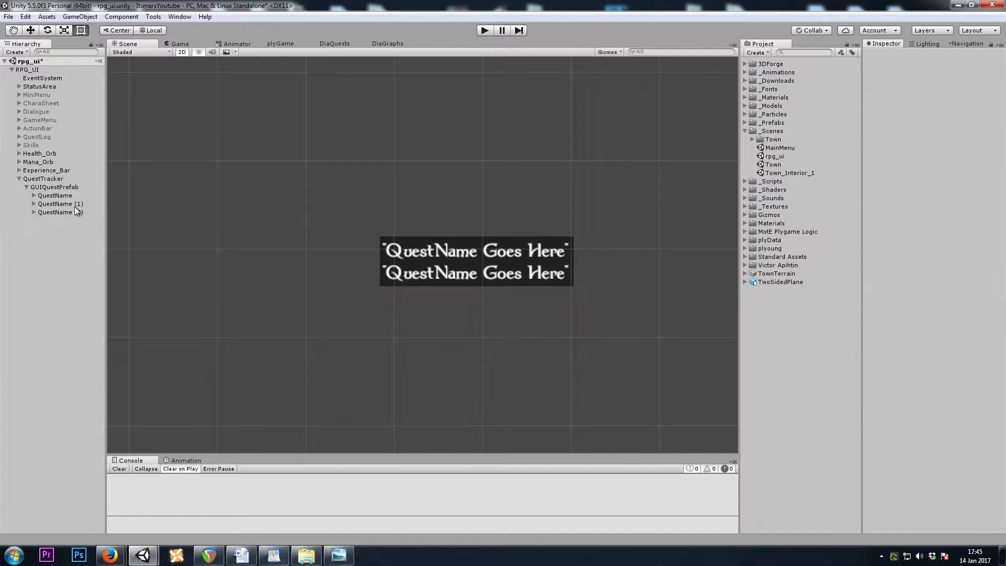
click(74, 204)
key(Delete)
click(65, 187)
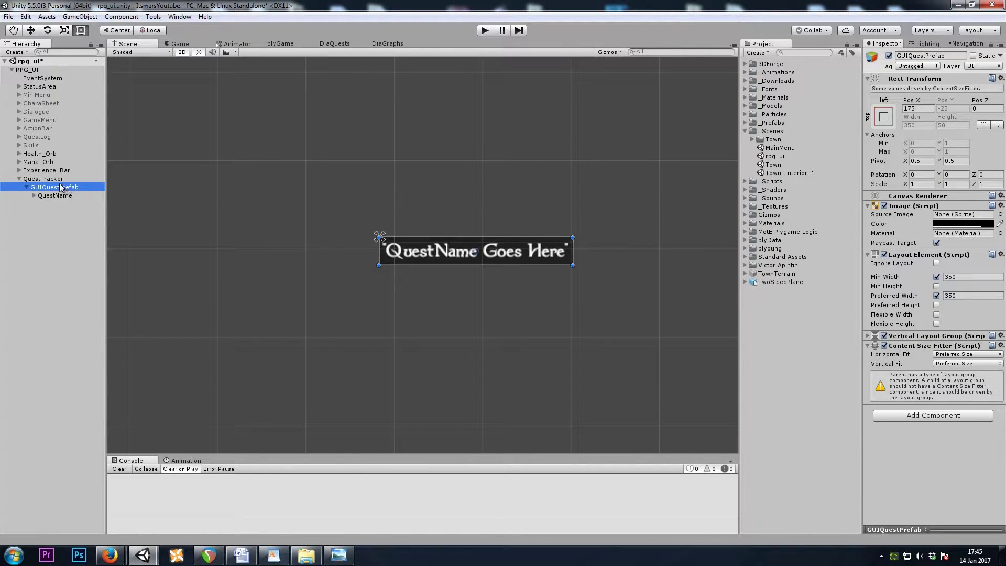
key(Up)
key(f)
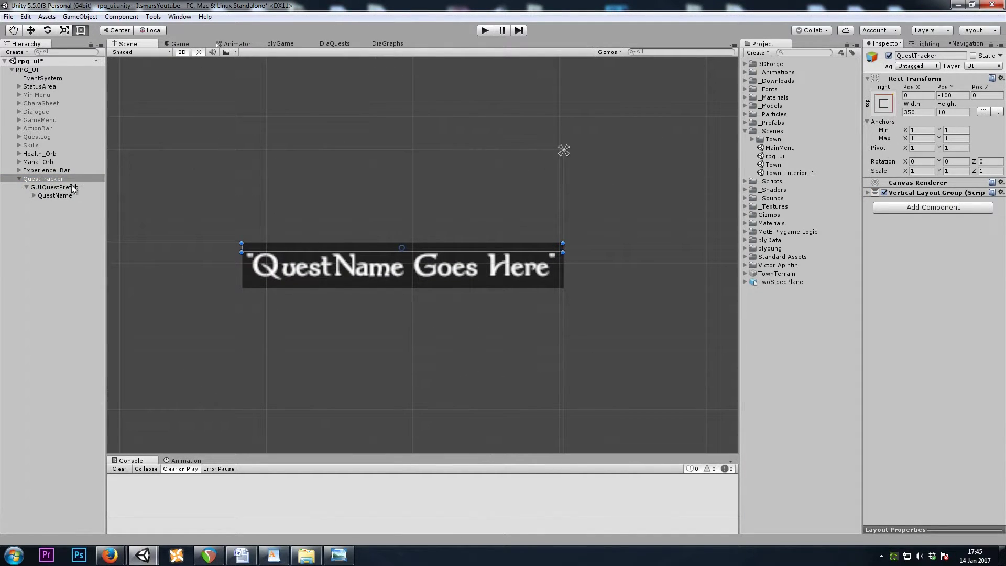
- Anchor GUIQuestPrefab to top centre, setting pivot and position, after duplicating a QuestName row
click(52, 188)
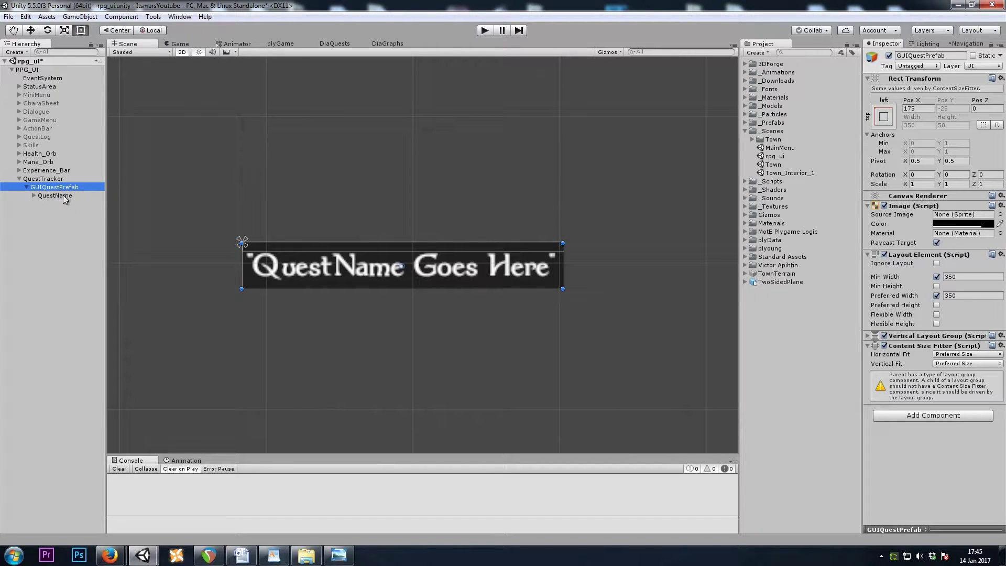
click(57, 197)
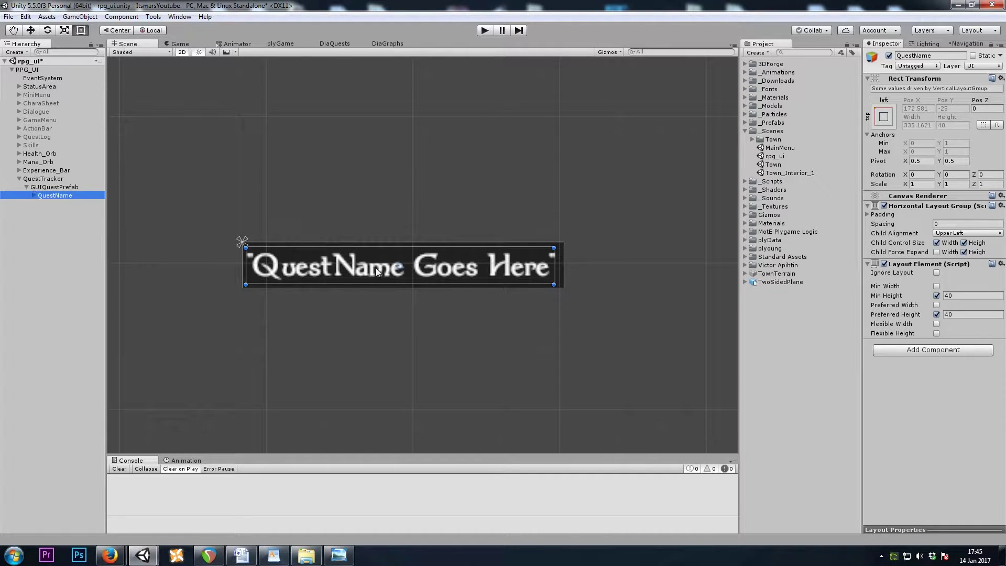
key(ctrl+d)
click(57, 187)
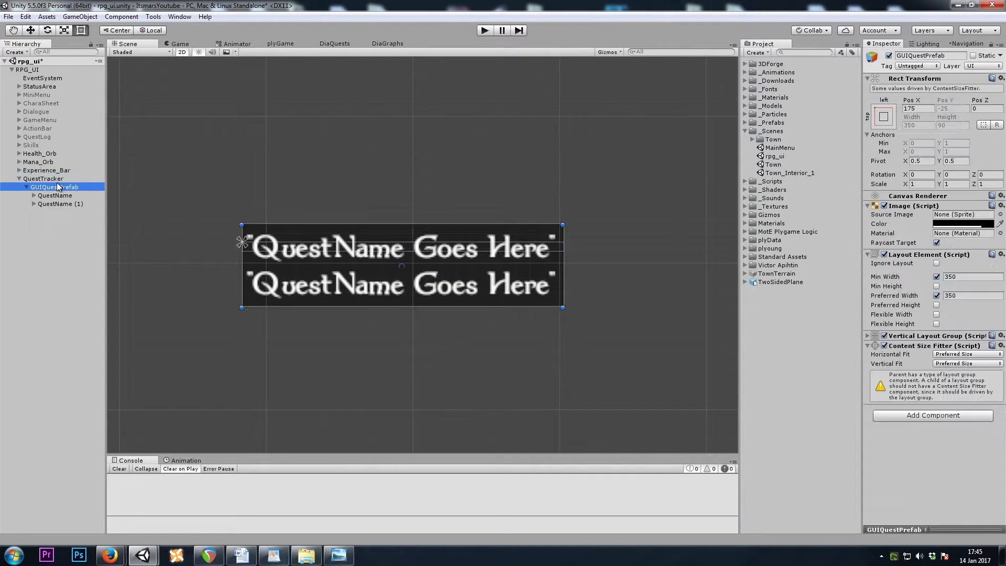
click(56, 179)
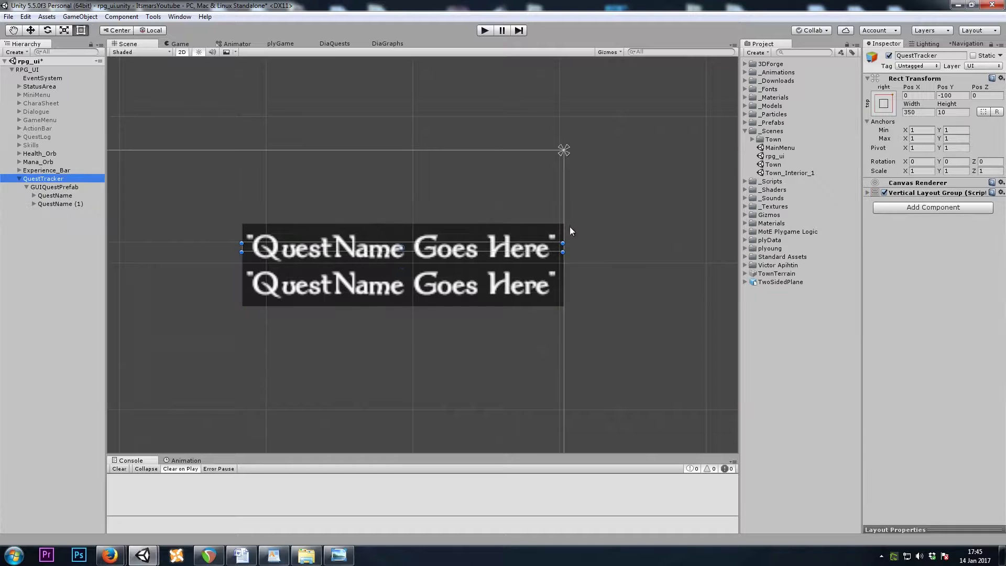
click(75, 187)
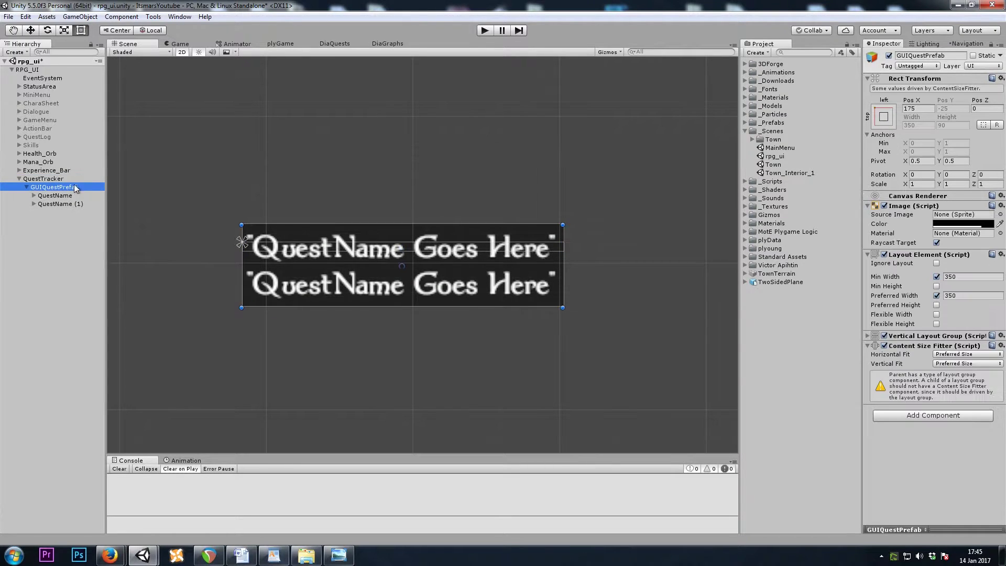
click(885, 118)
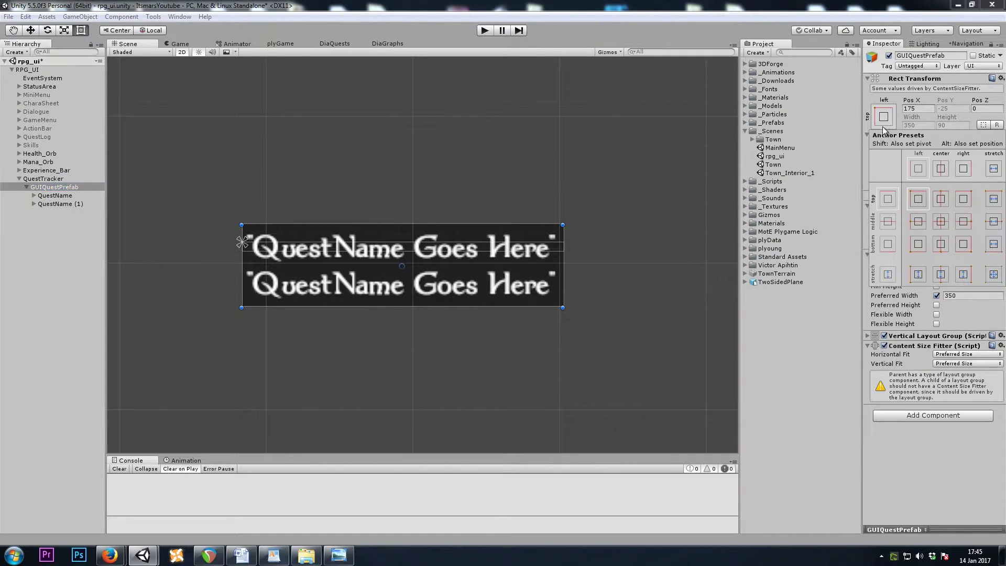
key(shift+alt)
alt+shift+click(943, 202)
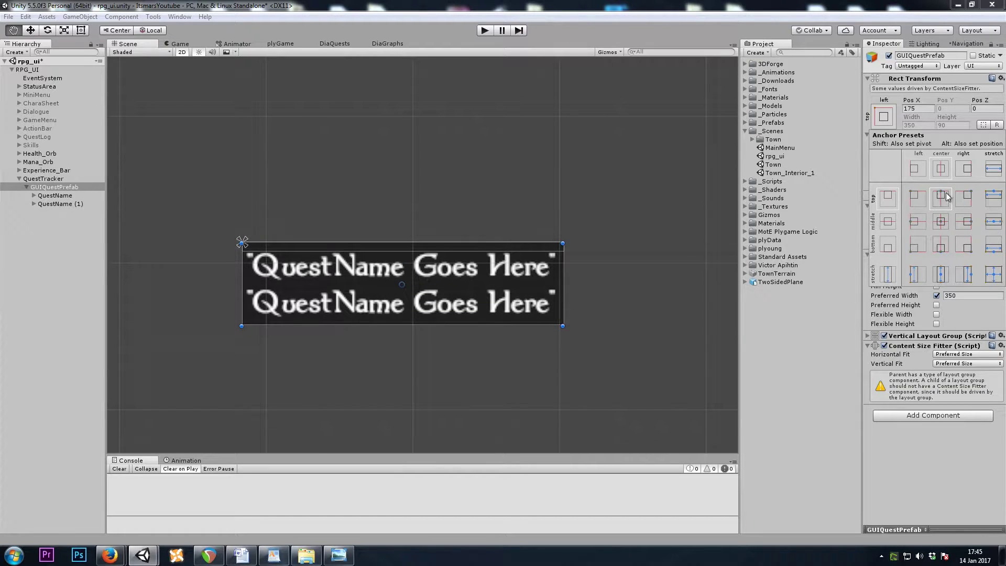
- Test stacked QuestName duplicates, then undo back to a single row
click(58, 196)
key(ctrl+z)
key(ctrl+z)
key(ctrl+d)
key(ctrl+d)
key(ctrl+d)
scroll(447, 190, down, 5)
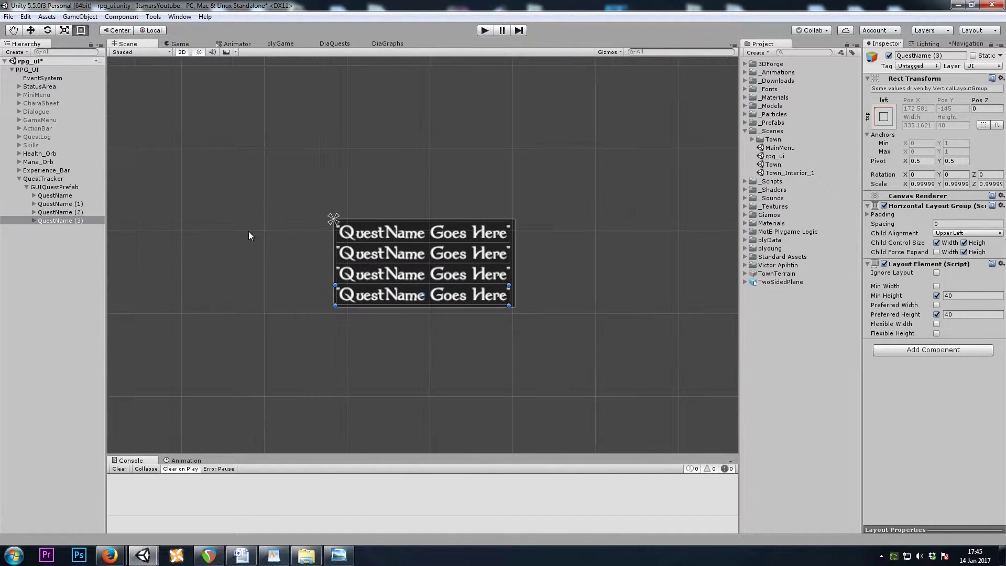
click(80, 221)
key(ctrl+z)
key(ctrl+z)
key(ctrl+z)
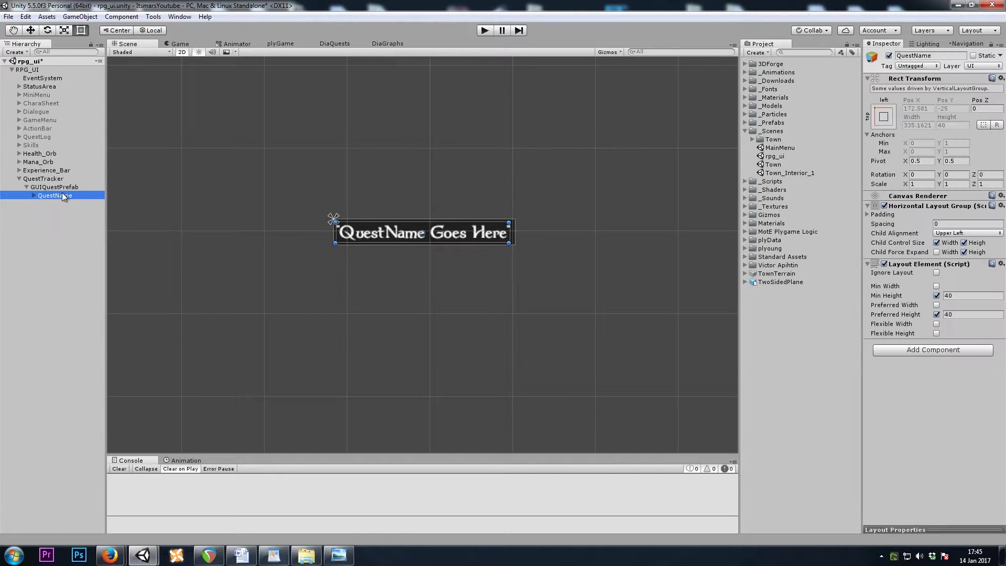
- Add an Image child under GUIQuestPrefab using the 50x50 sprite
scroll(335, 241, up, 2)
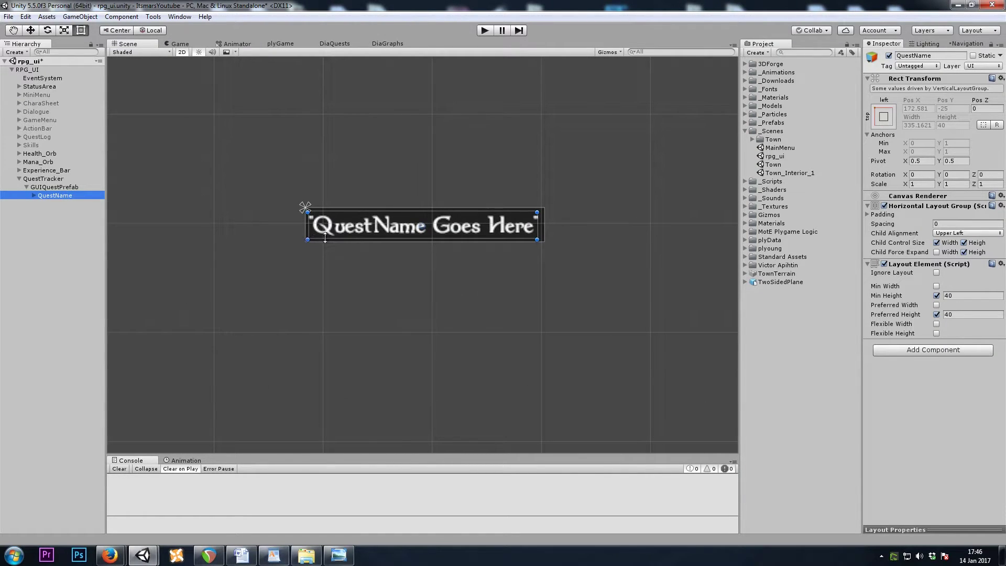
right_click(58, 187)
mouse_move(110, 332)
click(194, 343)
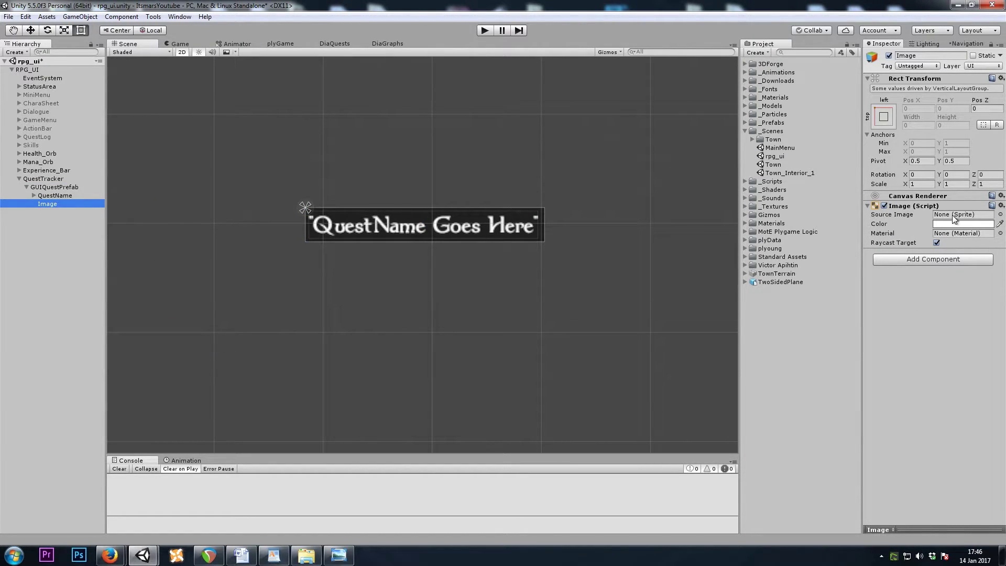
click(1001, 215)
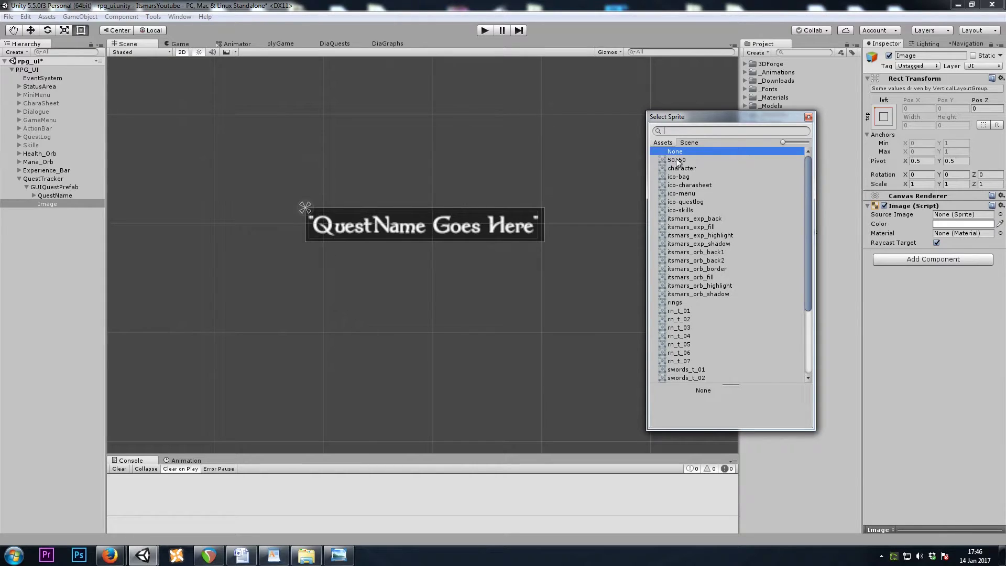
double_click(676, 159)
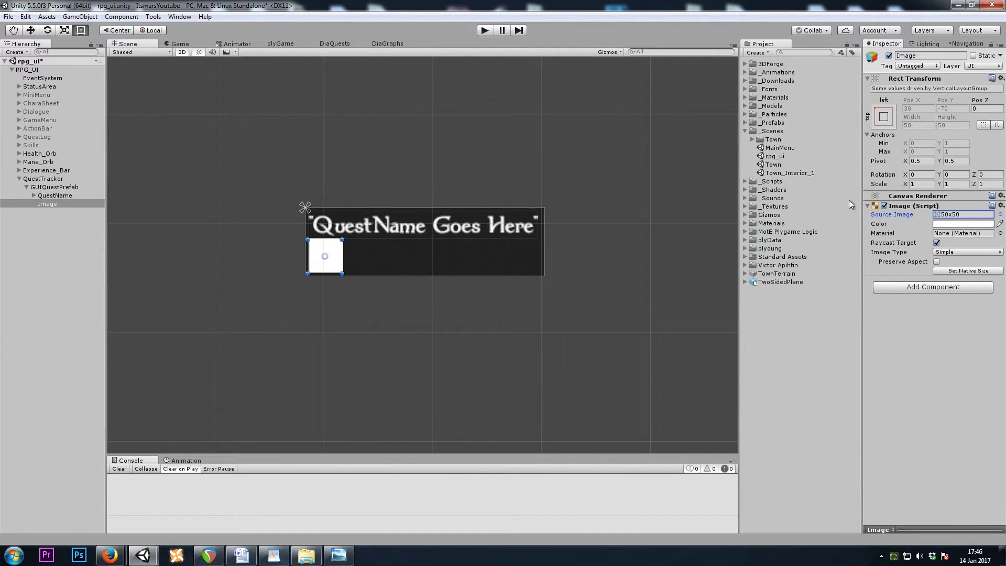
- Add a Layout Element with min and preferred height 2 and flexible width 1
click(938, 288)
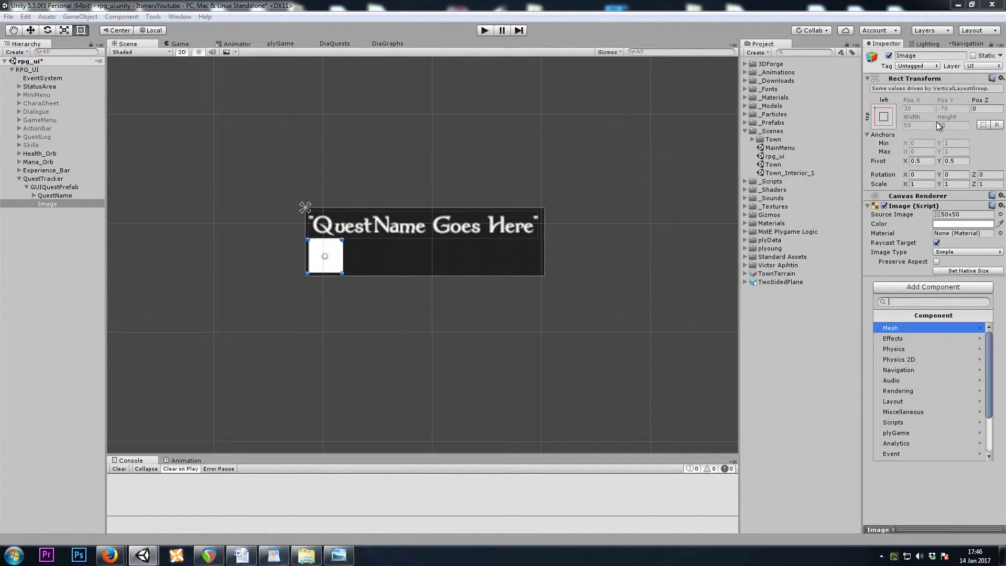
click(908, 402)
click(909, 370)
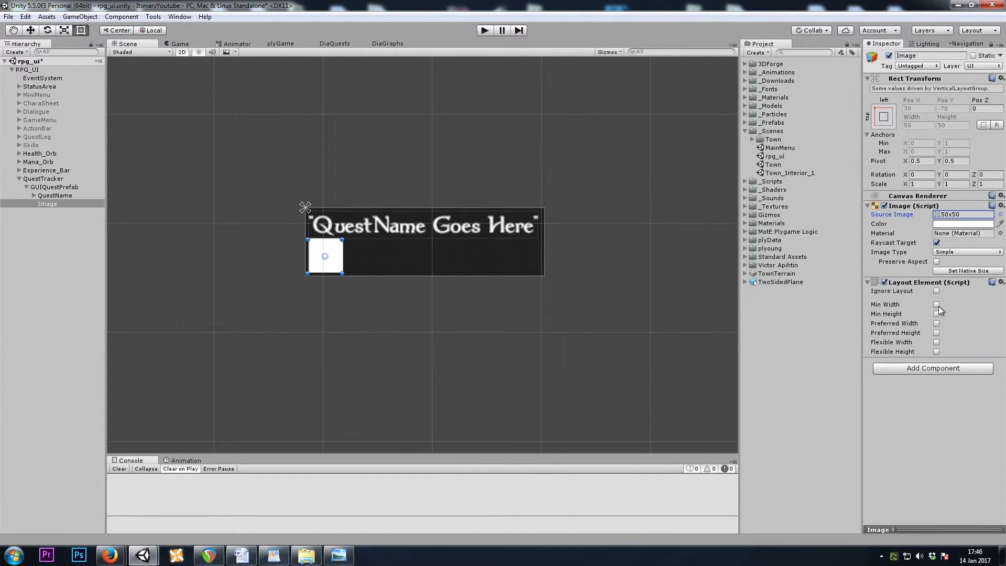
click(936, 314)
click(954, 314)
text(2)
click(937, 332)
click(965, 334)
text(2)
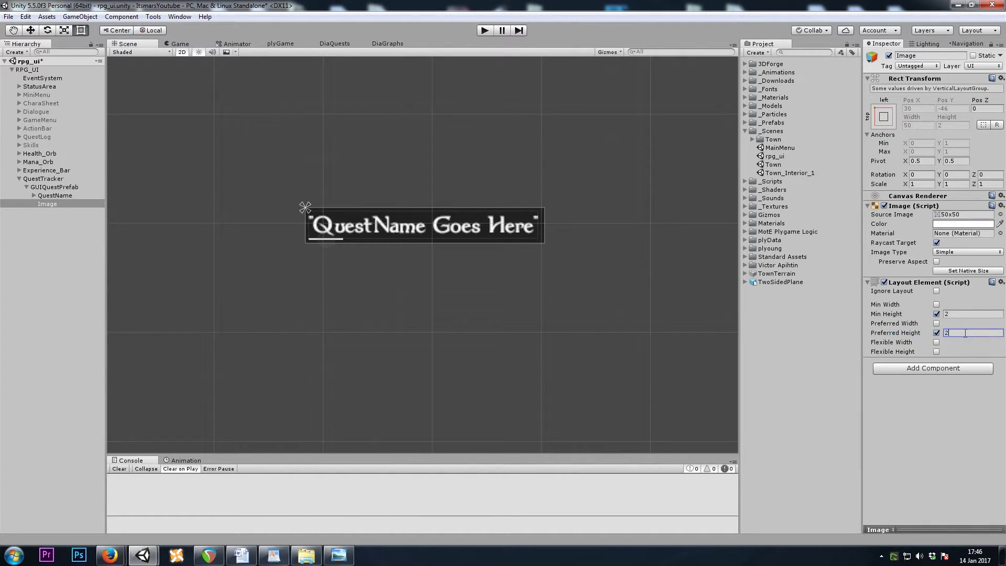
click(936, 342)
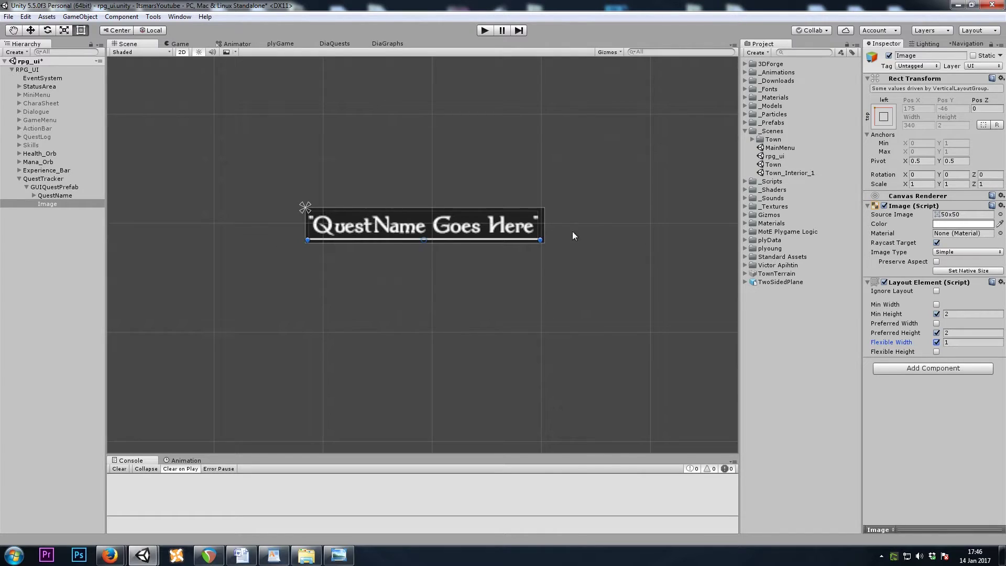
- Rename the image object to Divider
click(42, 205)
click(46, 206)
text(Divider)
key(Return)
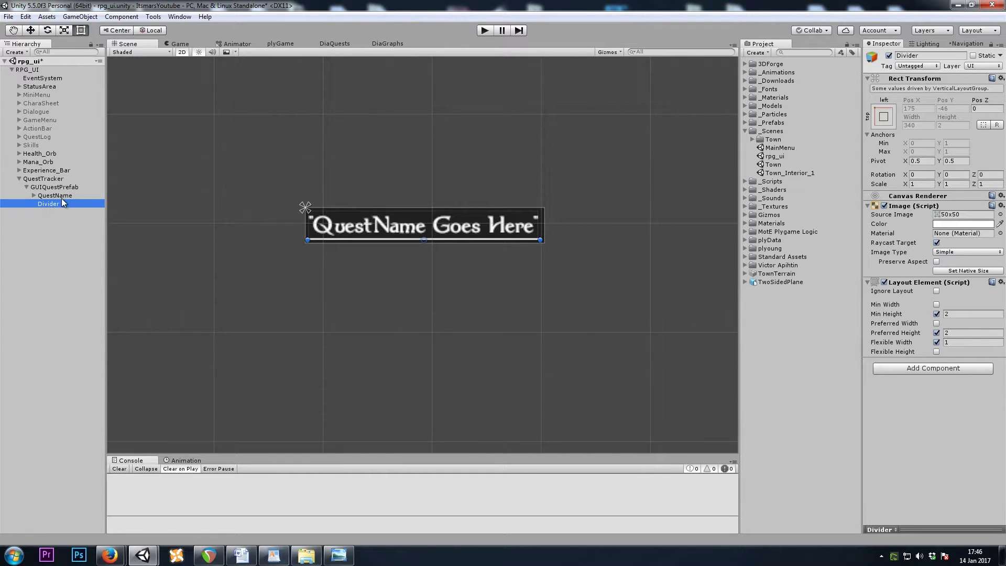
- Add an empty Conditions object under GUIQuestPrefab by removing a new Image's Image component
scroll(268, 246, up, 2)
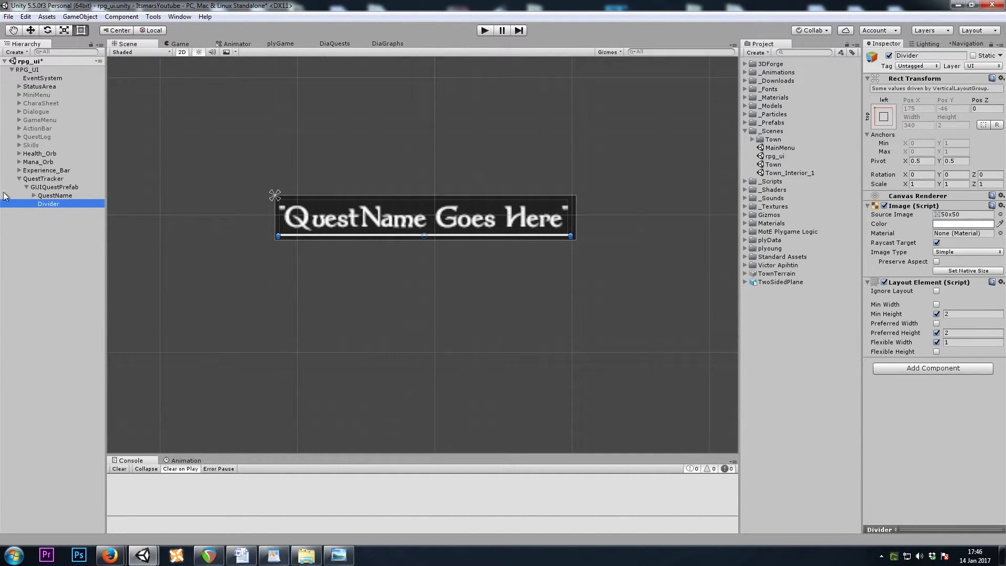
click(56, 197)
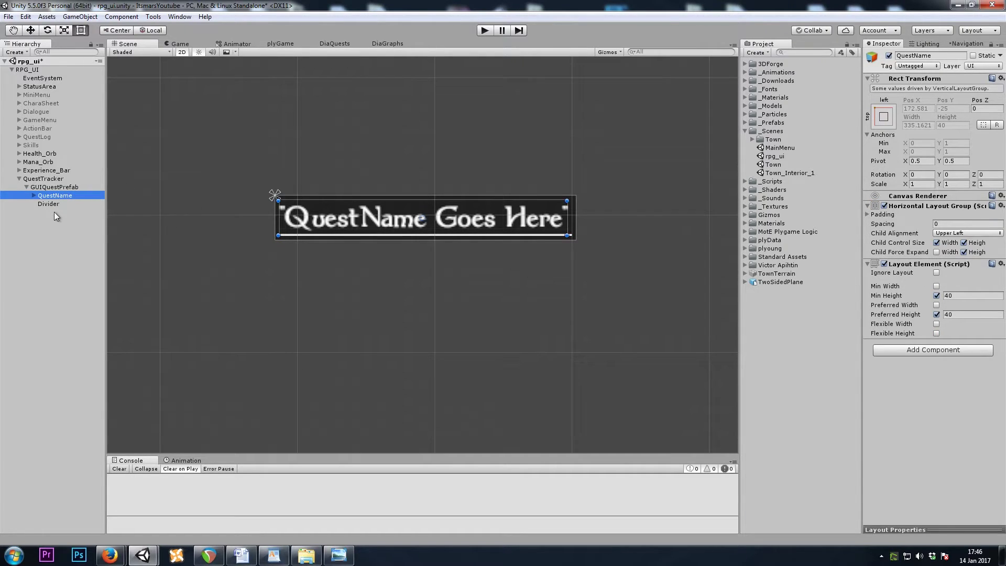
right_click(55, 187)
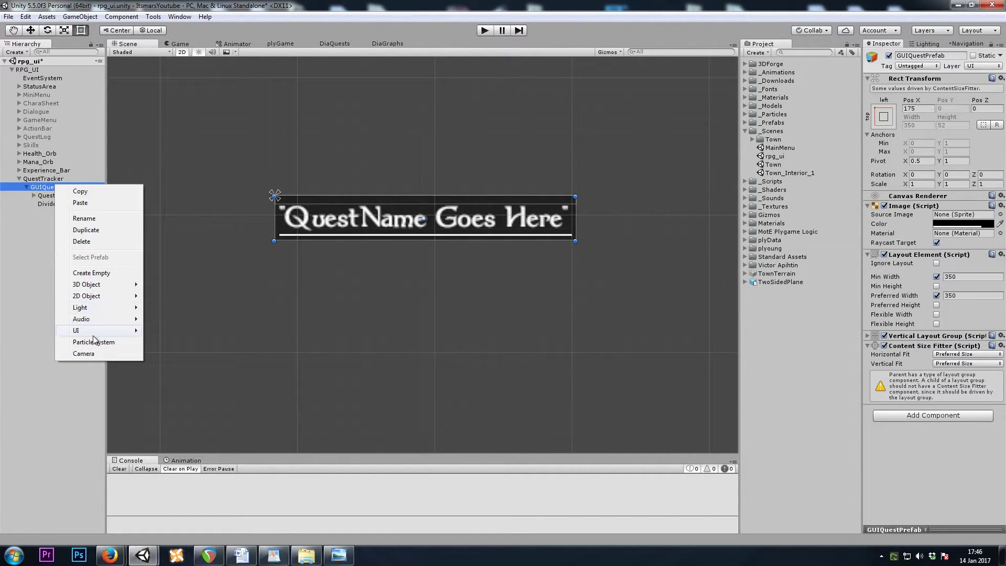
mouse_move(102, 331)
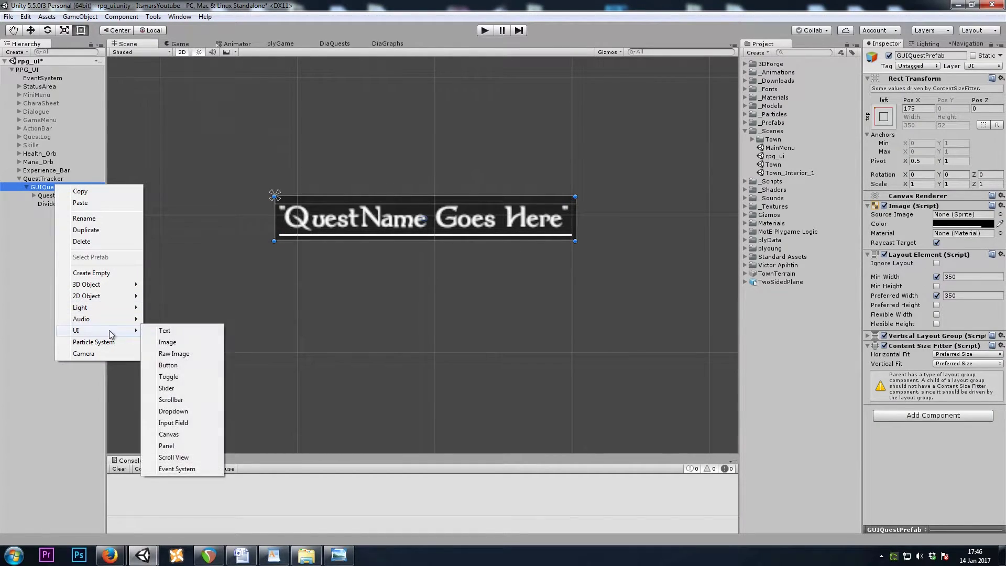
click(182, 341)
right_click(898, 207)
click(927, 224)
click(52, 212)
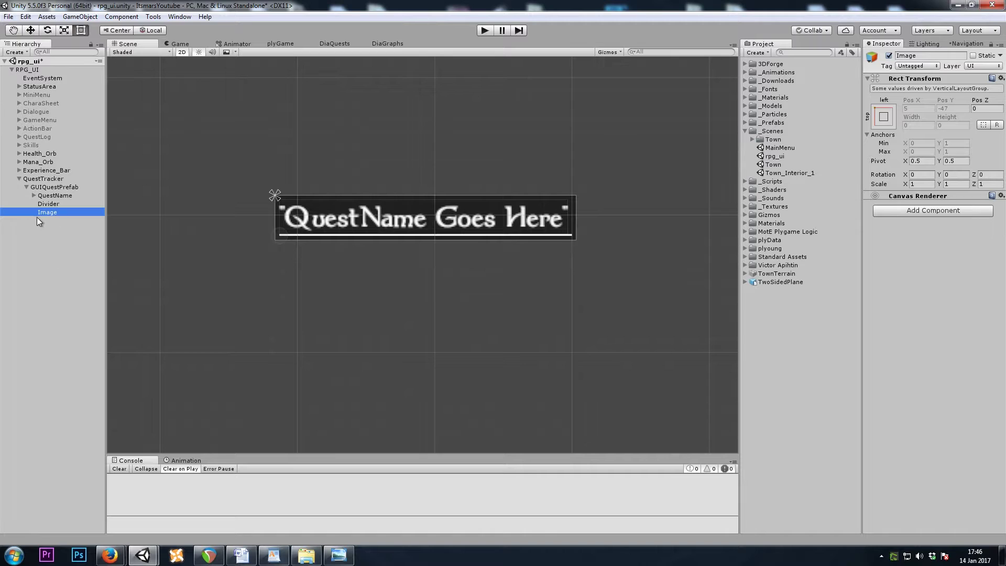
key(F2)
text(Conditions)
key(Return)
- Duplicate QuestName into Conditions and rename the copy Condition0
click(64, 195)
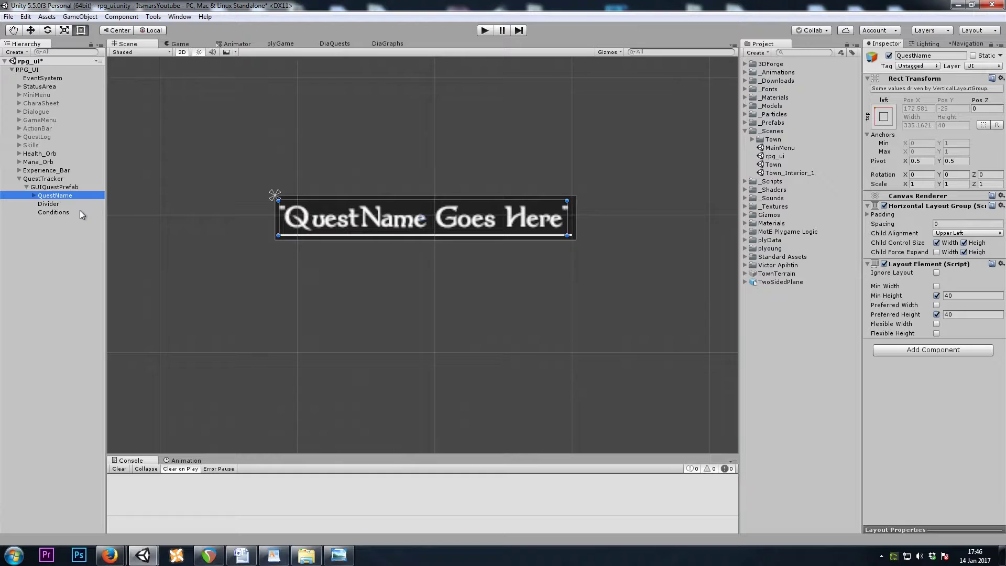
key(ctrl+d)
mouse_move(73, 221)
mouse_down()
mouse_move(63, 224)
mouse_move(64, 212)
mouse_up()
click(72, 223)
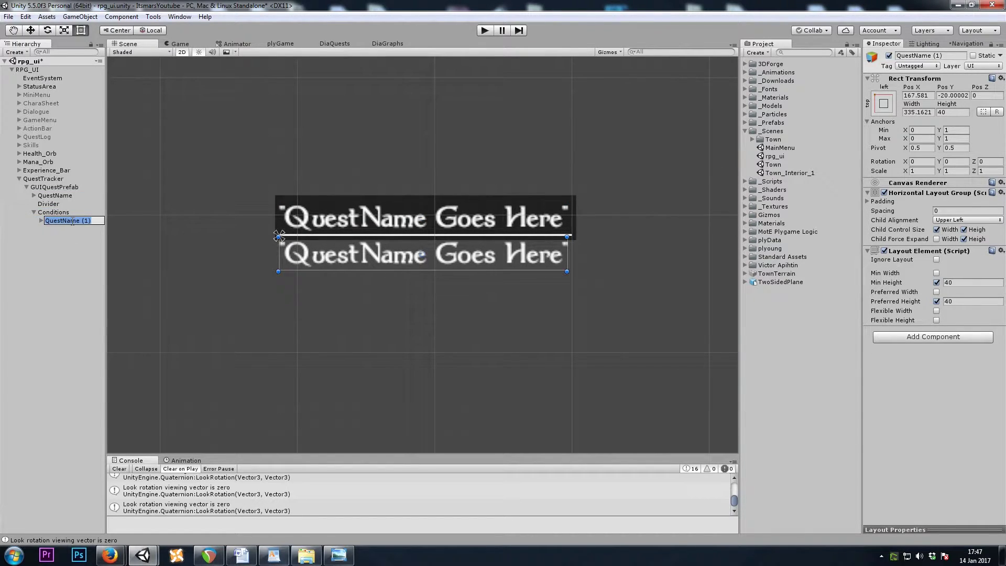
text(Condition0)
key(Return)
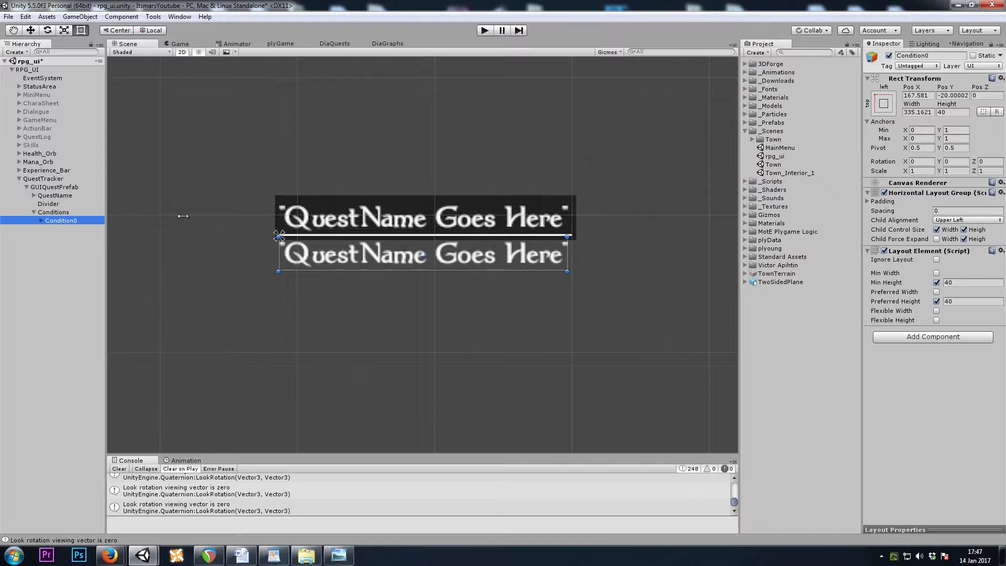
click(65, 213)
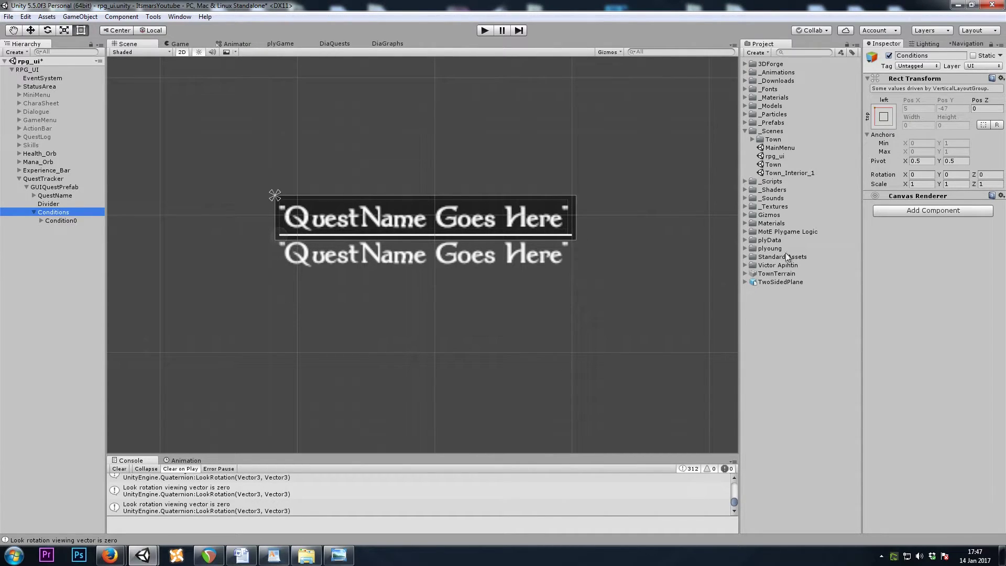
- Add a Vertical Layout Group controlling child width and height, with Force Expand Width off
click(928, 212)
click(913, 322)
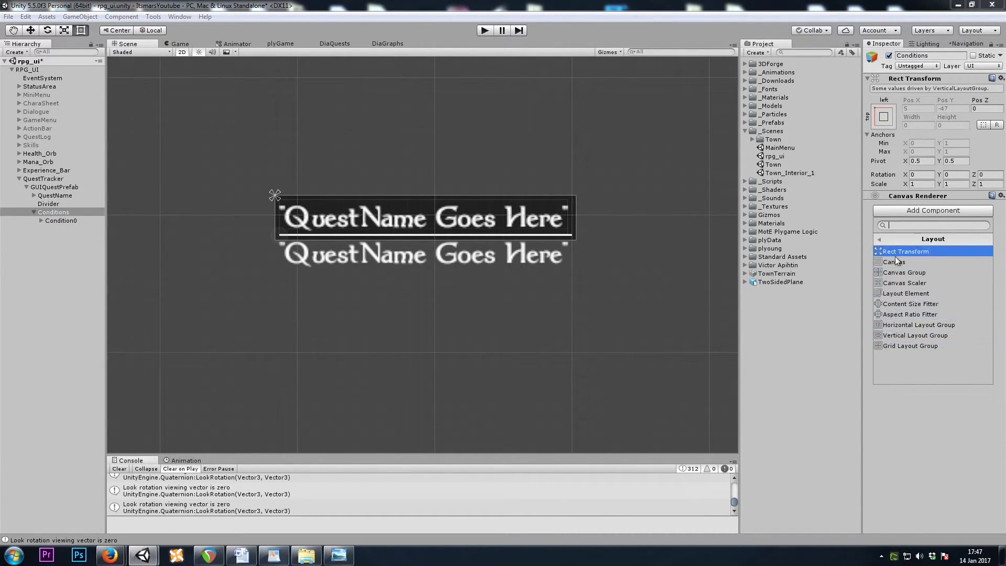
click(912, 336)
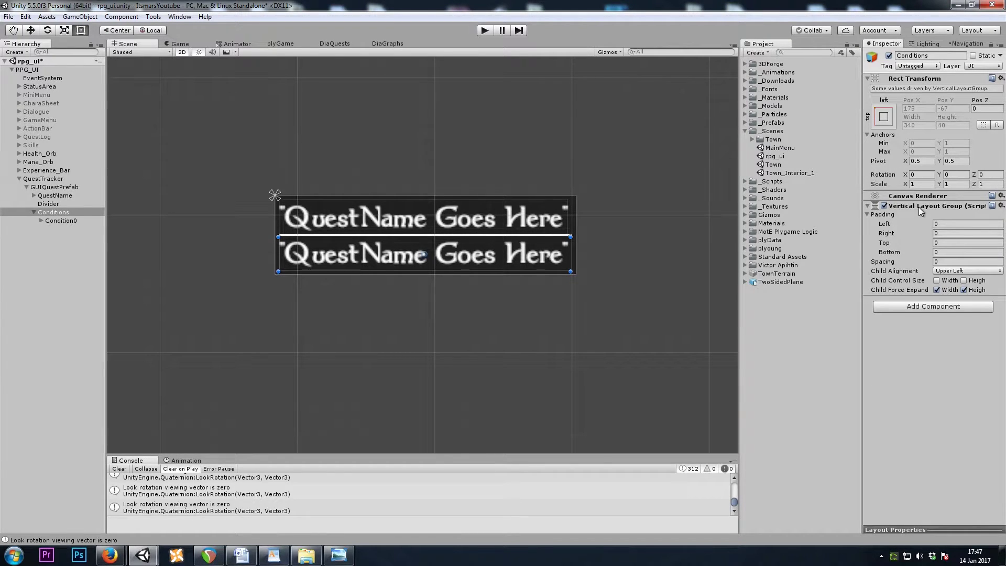
click(938, 280)
click(964, 280)
click(938, 290)
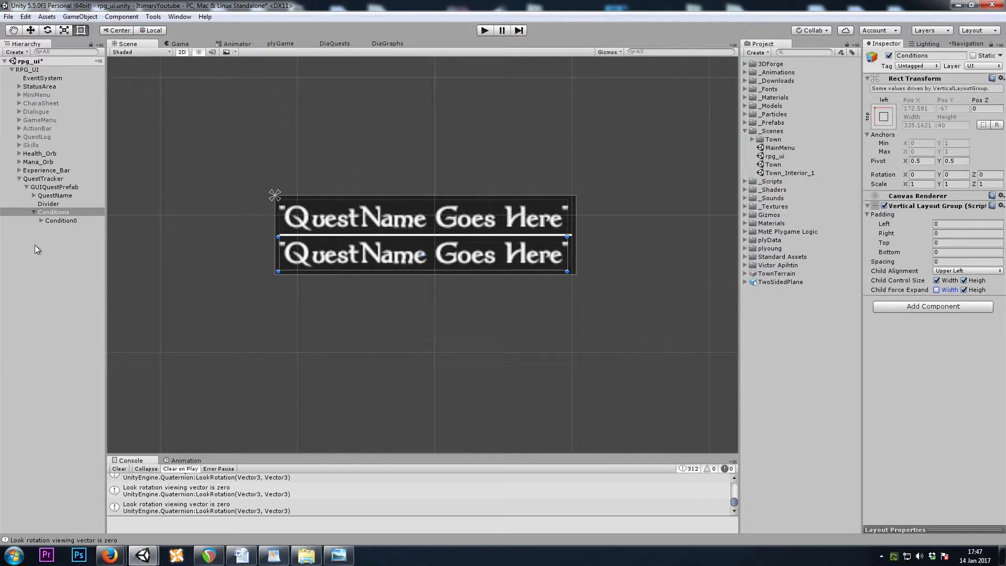
- Preview a duplicated Condition0 row, undo it, and expand Condition0's children
click(67, 221)
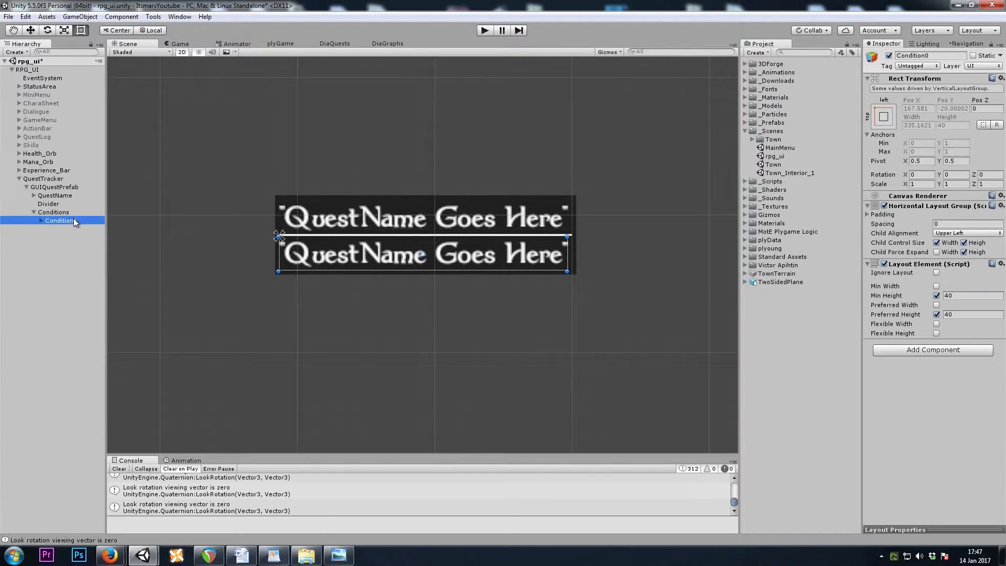
key(ctrl+d)
key(ctrl+d)
key(ctrl+d)
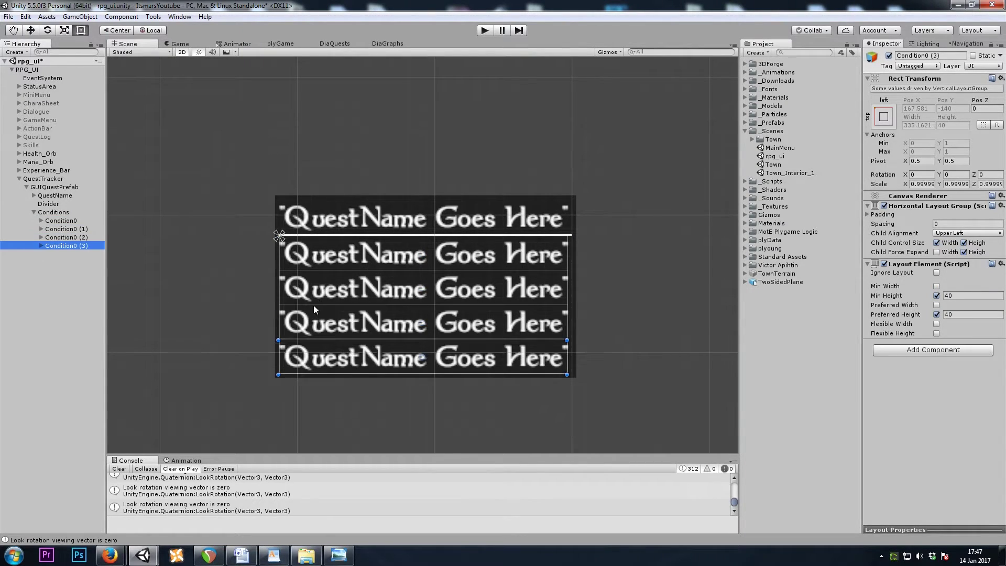
key(ctrl+z)
key(ctrl+z)
key(ctrl+z)
key(Right)
- Rename Condition0's first txt label to [Condition]
click(71, 229)
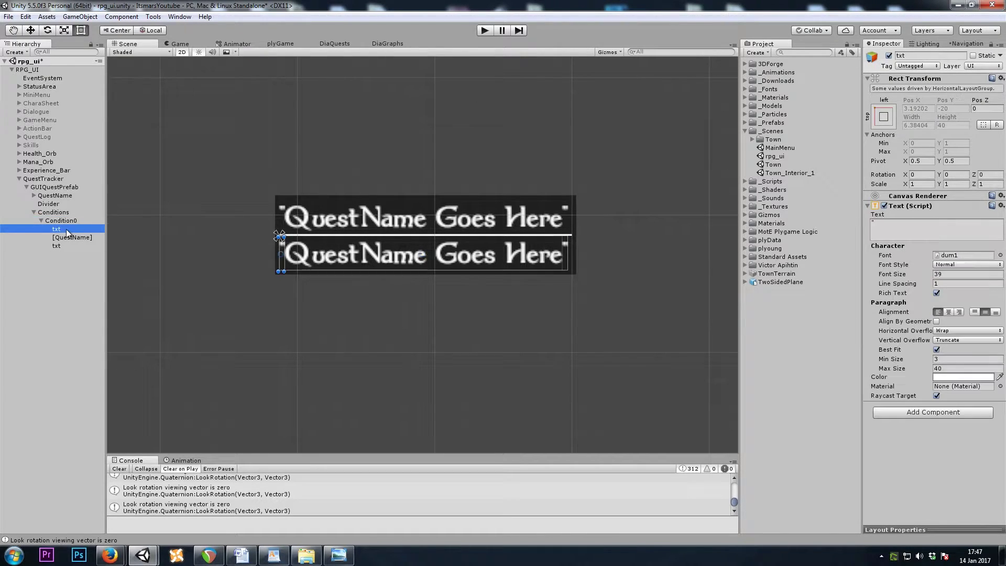
click(65, 239)
click(68, 246)
key(Up)
key(Up)
click(64, 230)
key(Return)
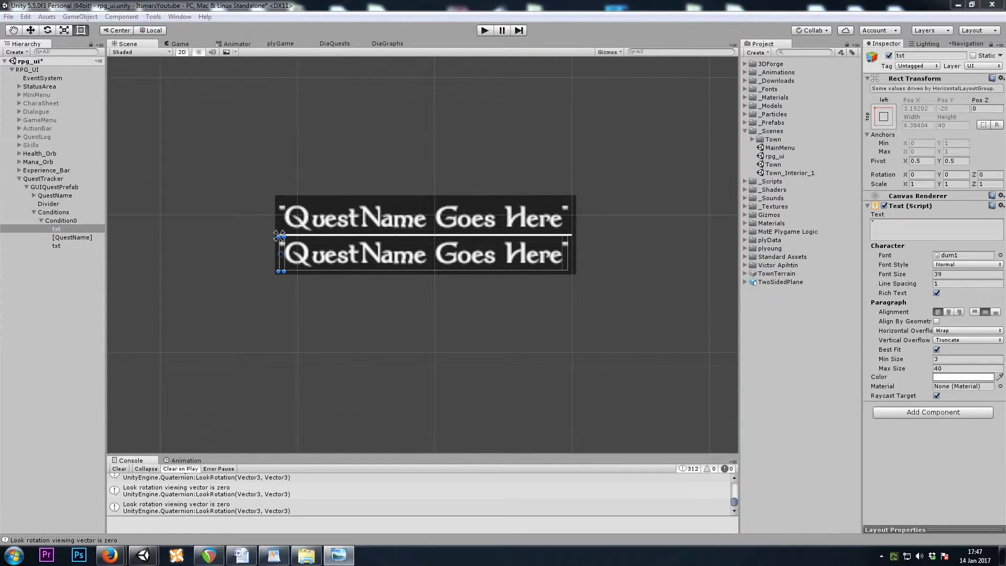
click(59, 231)
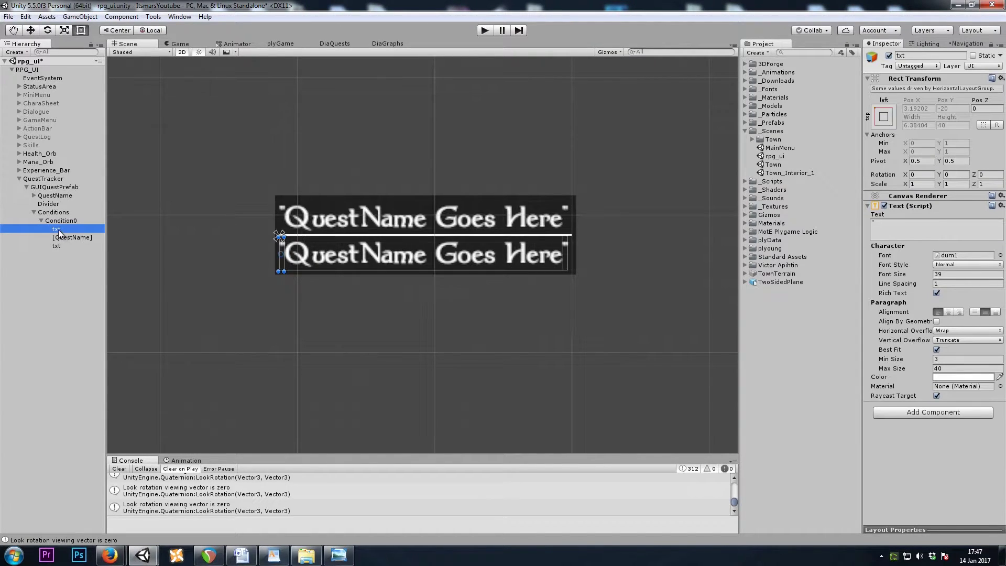
click(64, 231)
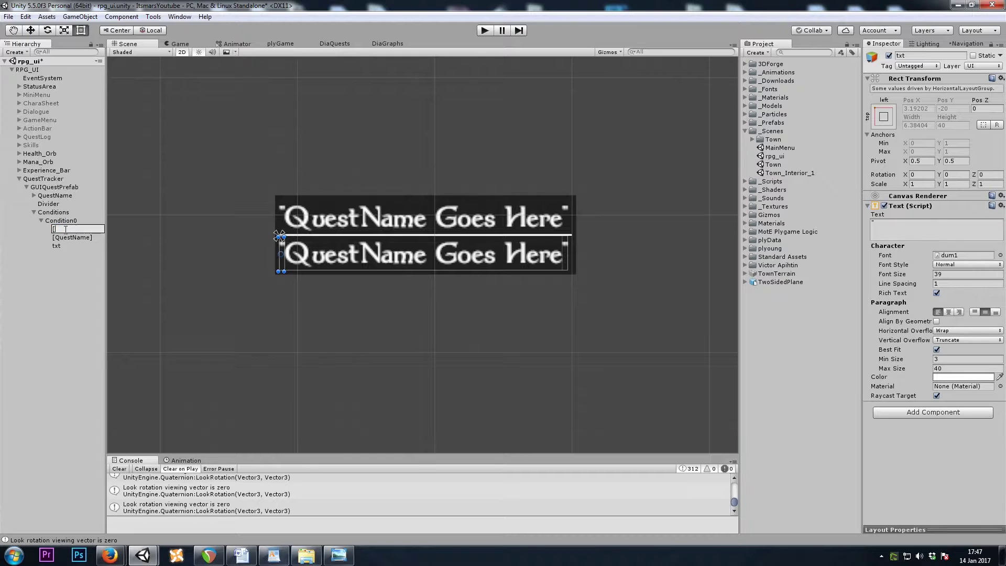
text([Condition)
key(Return)
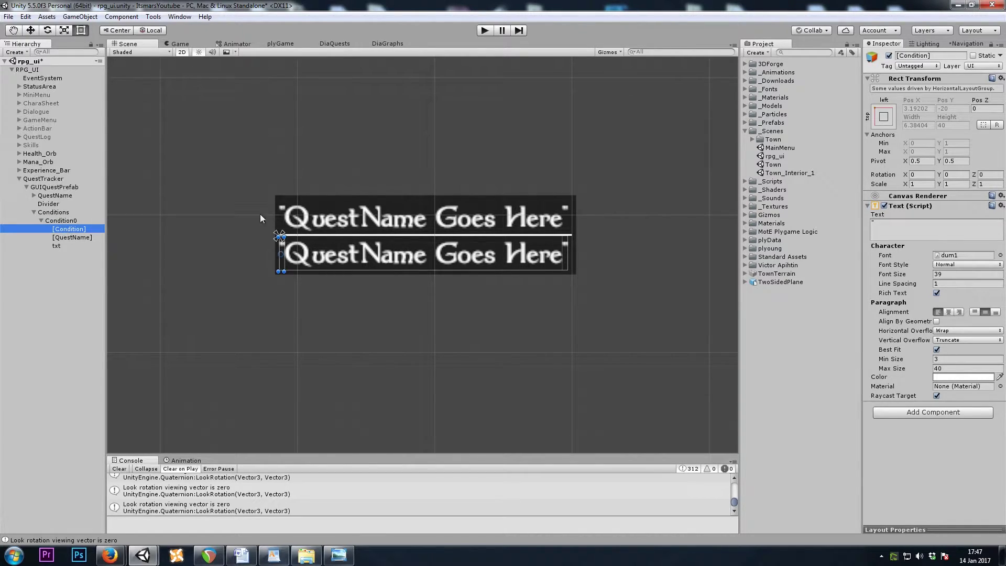
- Set [Condition] to read 'Monsters Killed:' and delete the [QuestName] label
click(875, 226)
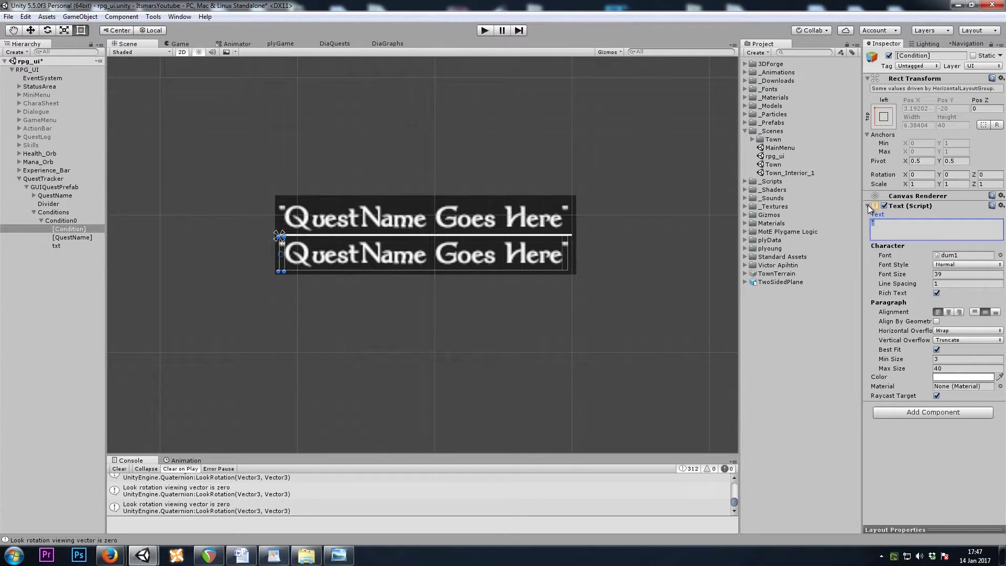
text(Monsters Killed:)
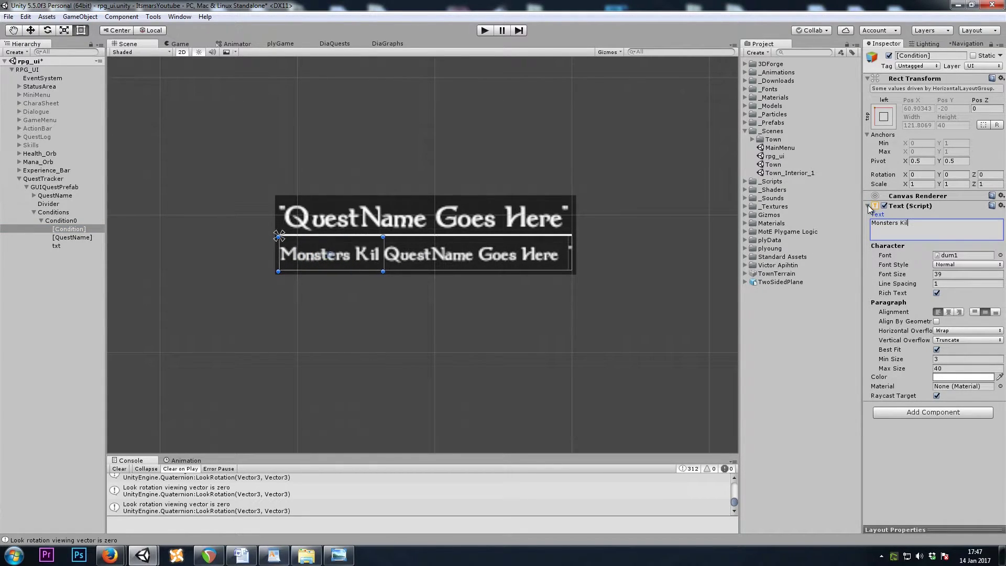
click(67, 238)
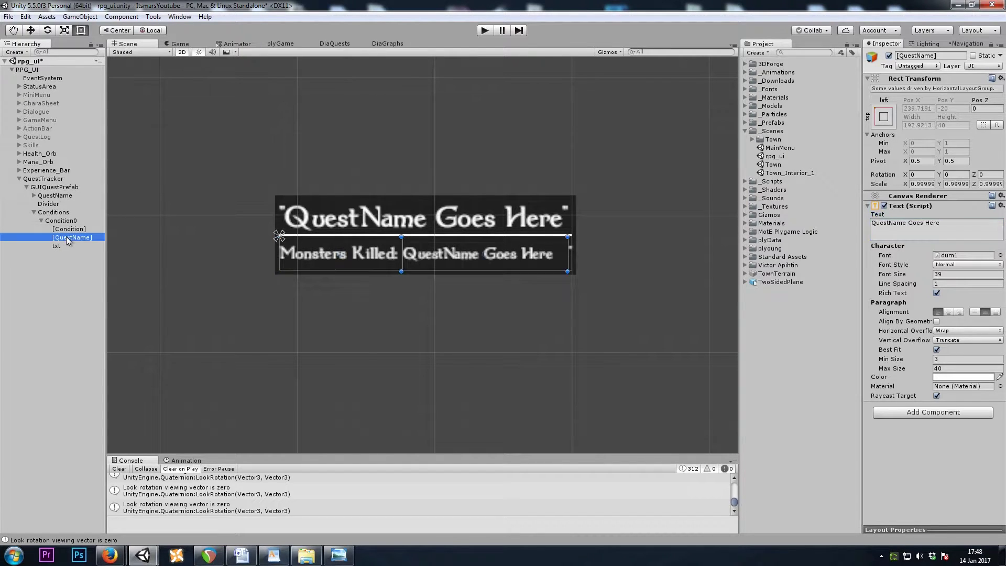
key(Delete)
click(67, 238)
- Set the txt label's text to 0 and rename it [CurrentValue]
click(917, 227)
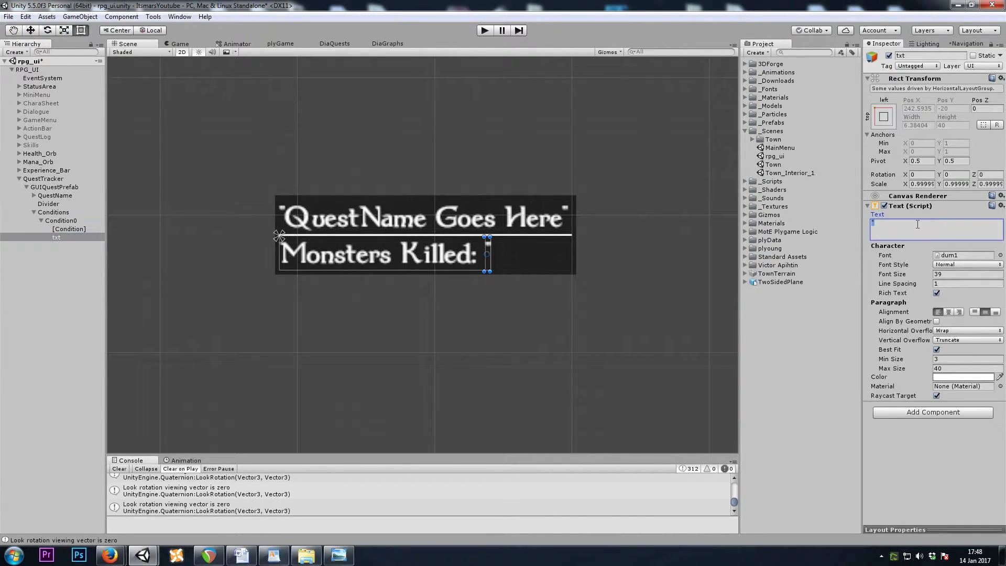
text(0)
click(60, 238)
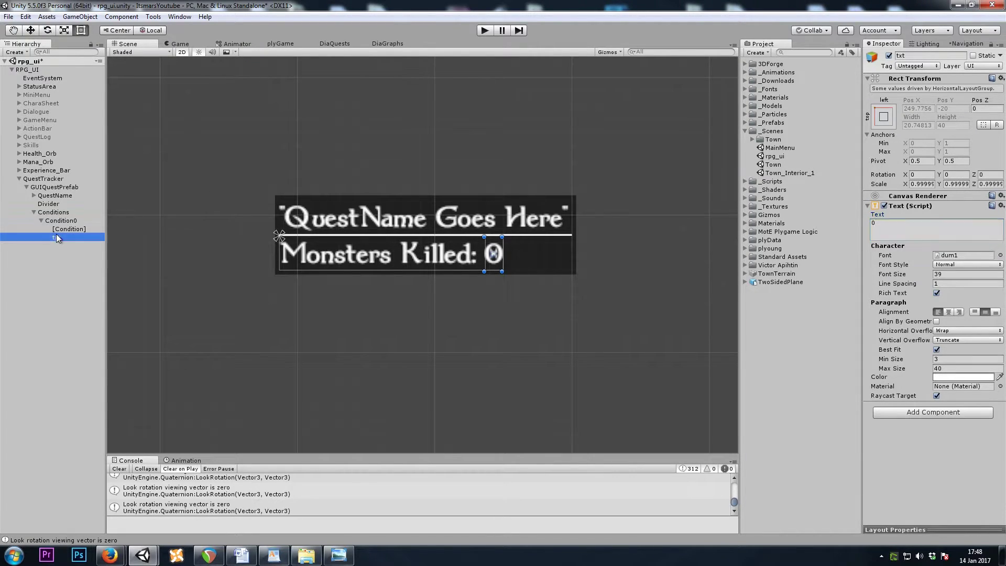
click(66, 241)
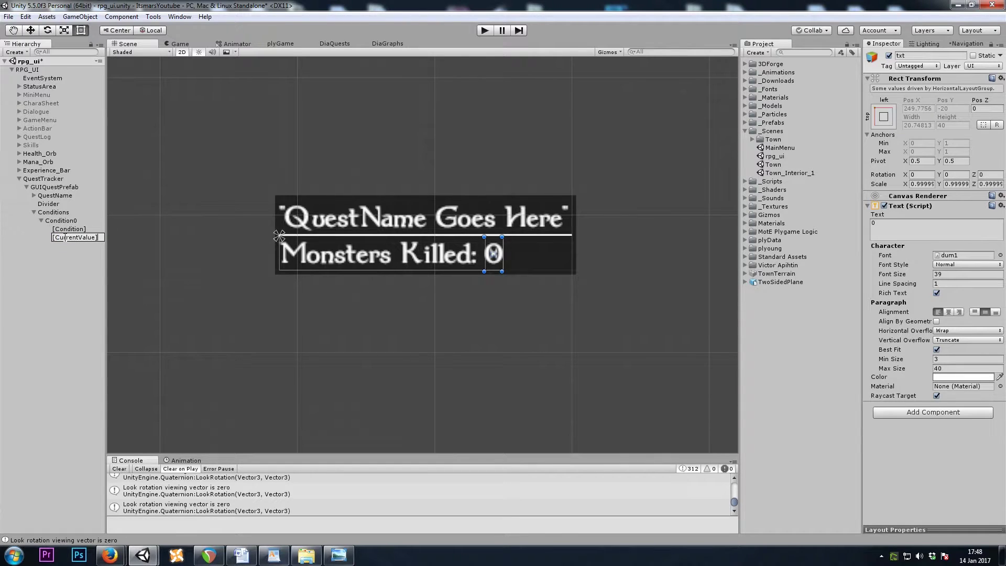
text([CurrentValue])
key(Return)
- Duplicate [CurrentValue], name the copy txt, and set its text to '/'
key(ctrl+d)
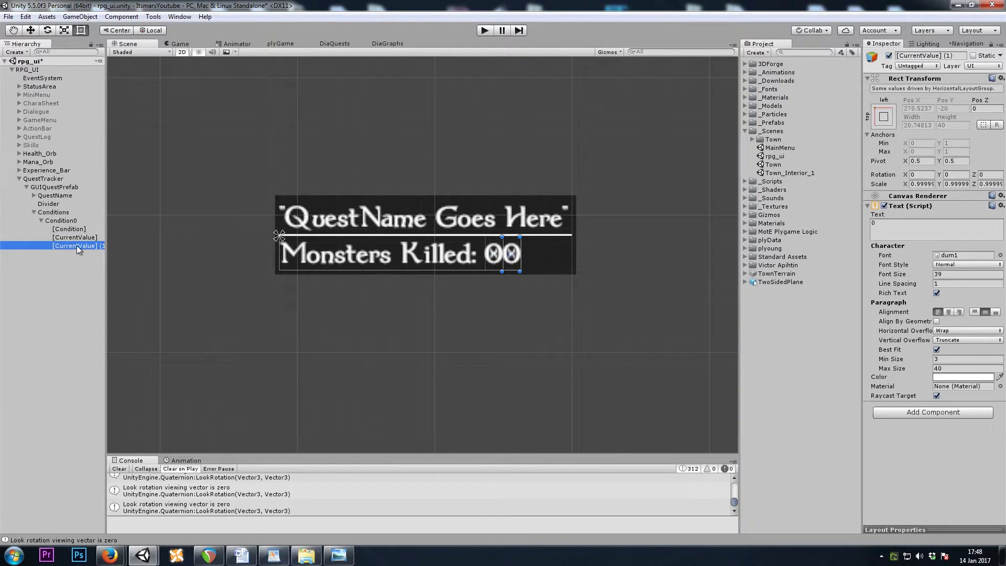
click(65, 247)
text(txt)
click(921, 229)
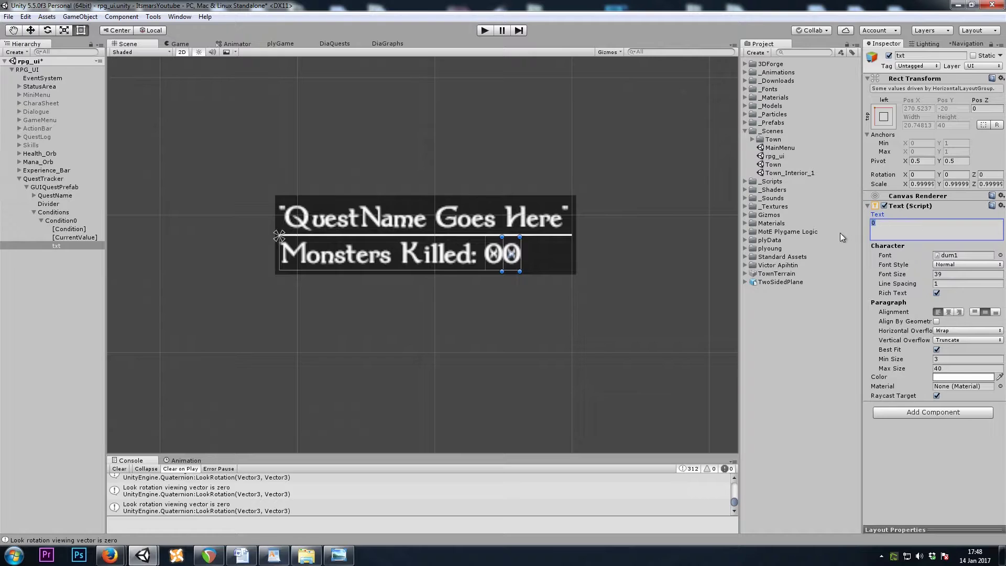
text(/)
- Duplicate [CurrentValue] again and rename the copy [TargetValue]
click(76, 238)
key(ctrl+d)
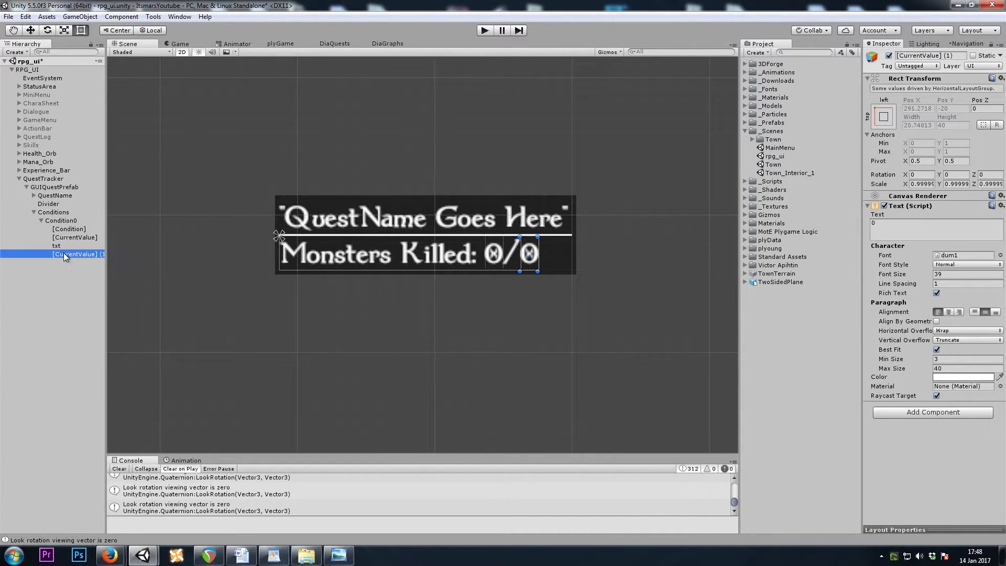
click(73, 256)
text([TargetValue])
key(Return)
scroll(266, 276, down, 3)
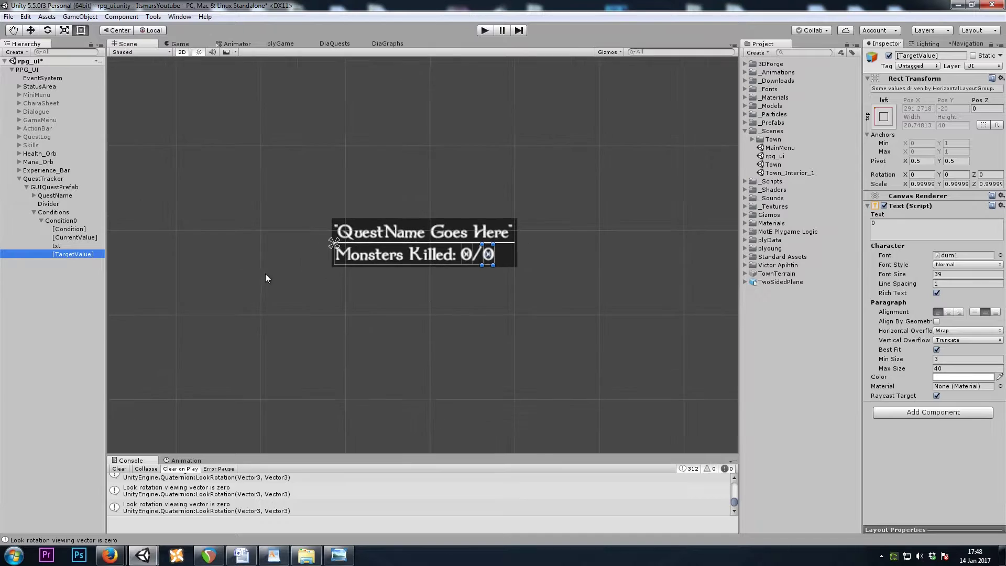
click(42, 180)
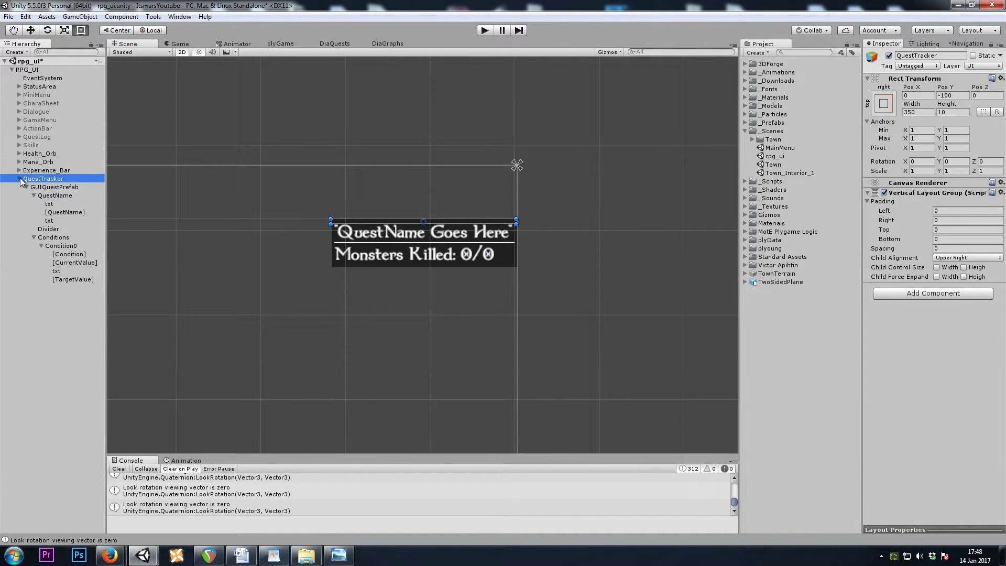
click(50, 188)
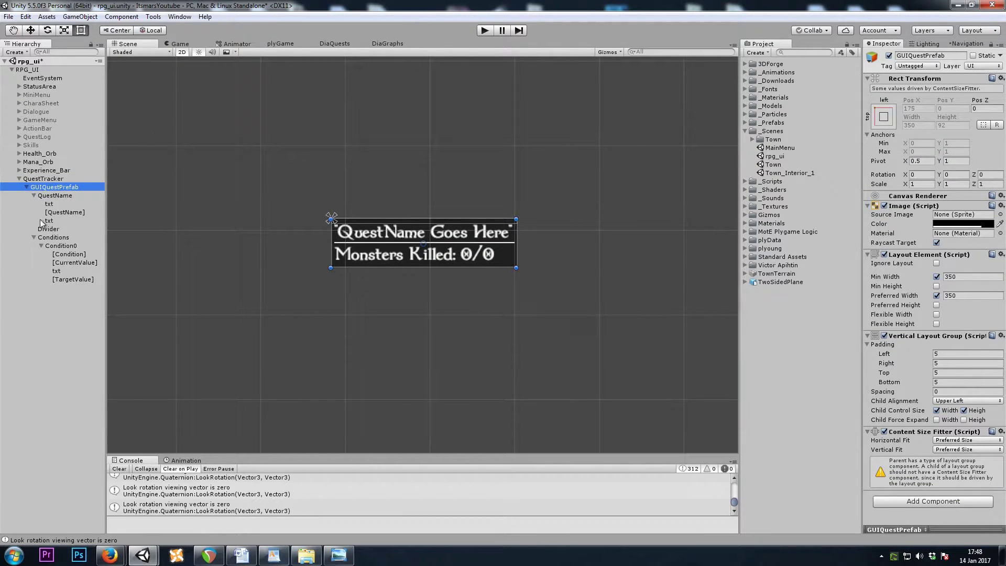
click(34, 195)
click(35, 213)
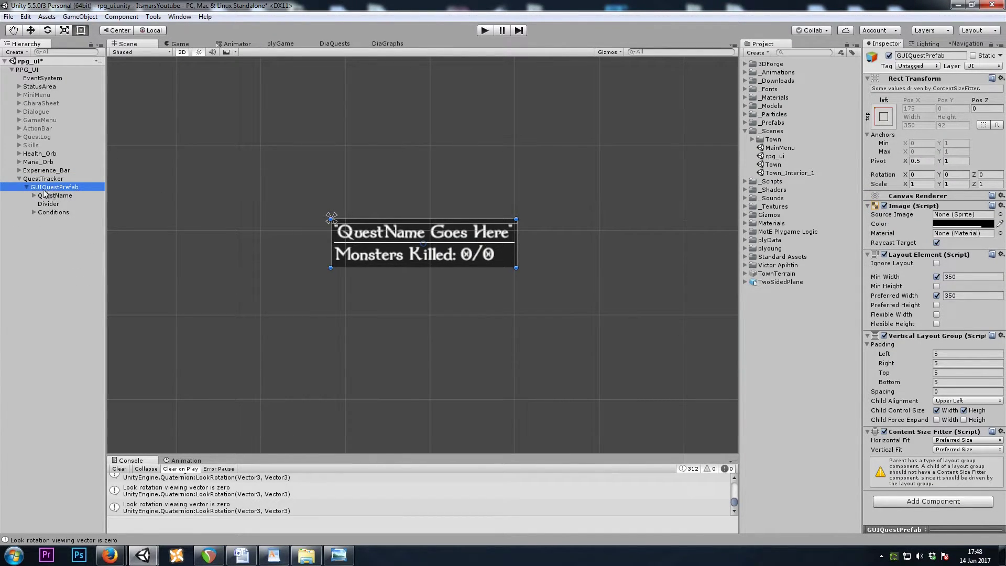
click(27, 187)
key(ctrl+d)
key(ctrl+d)
key(ctrl+d)
scroll(234, 313, down, 2)
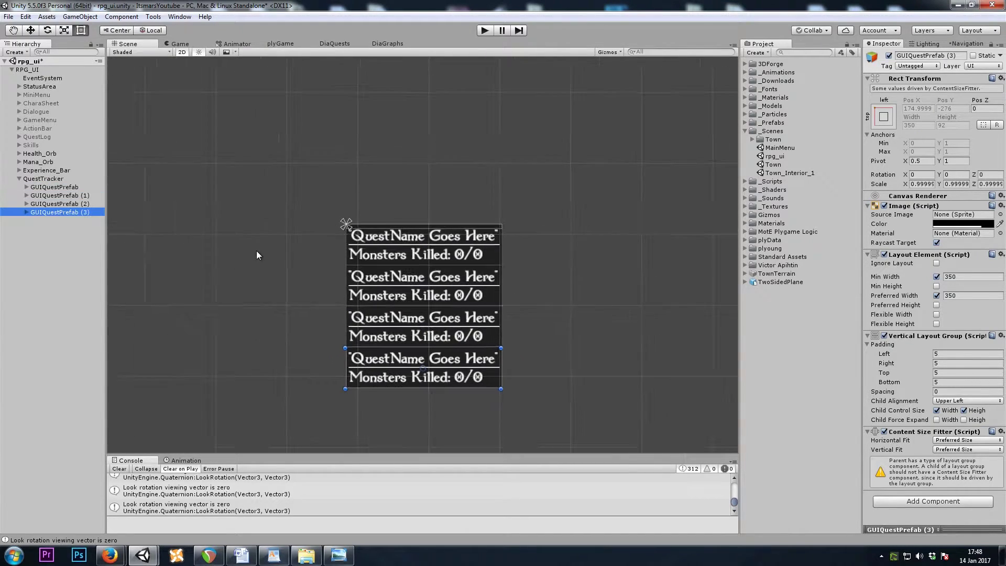
key(ctrl+z)
key(ctrl+z)
key(ctrl+z)
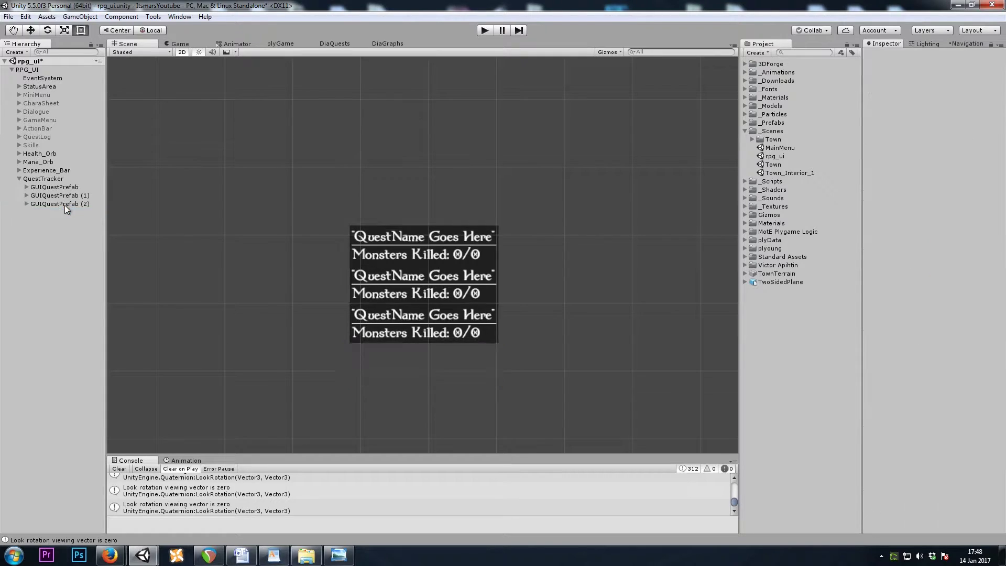
scroll(225, 270, up, 3)
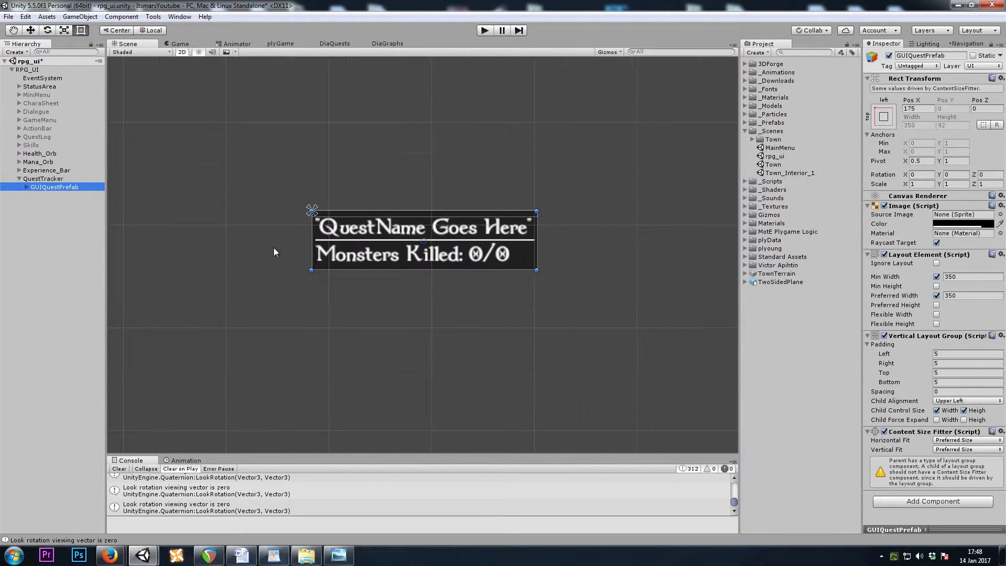
- Inspect QuestName and its txt and [QuestName] text children in GUIQuestPrefab
click(26, 187)
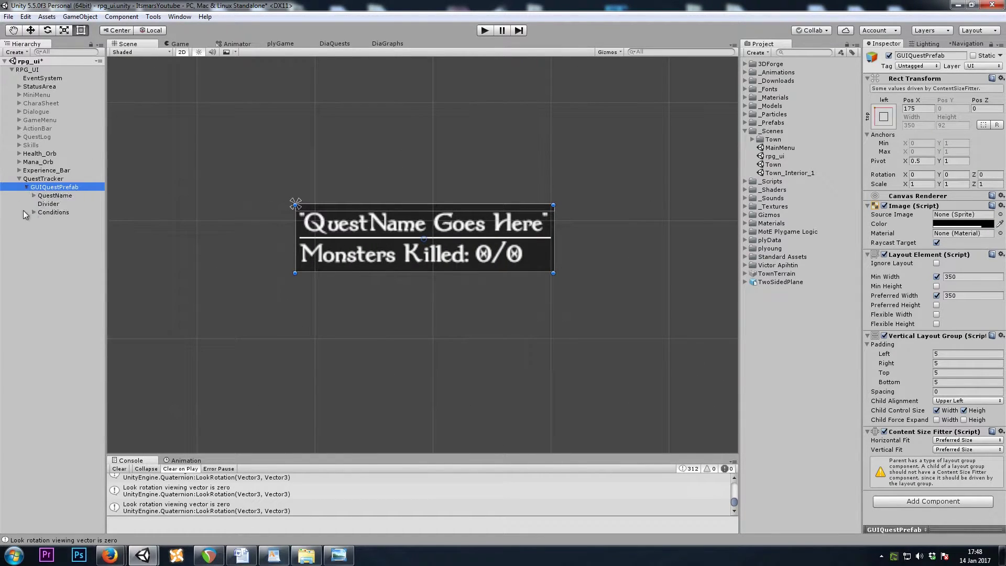
click(43, 196)
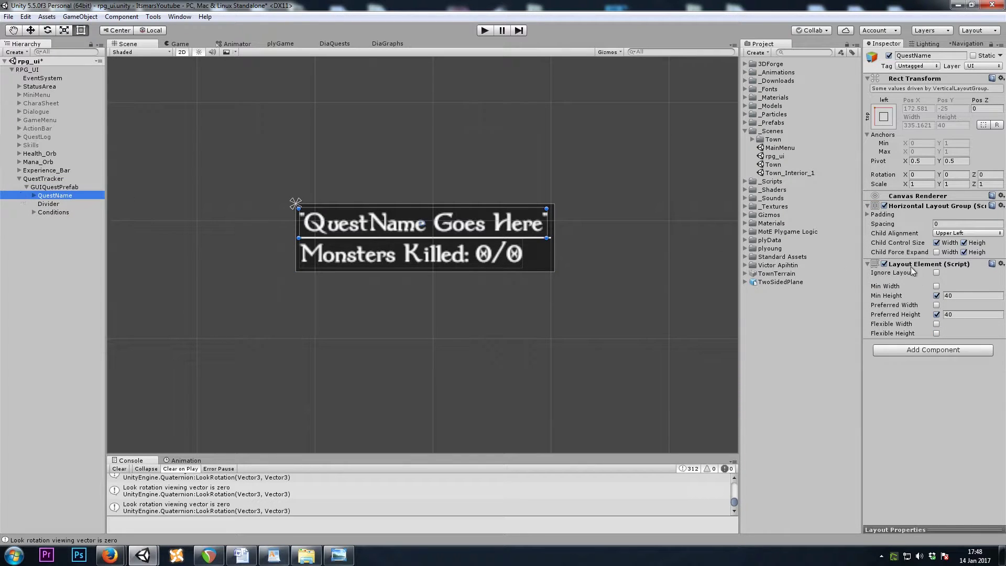
click(34, 196)
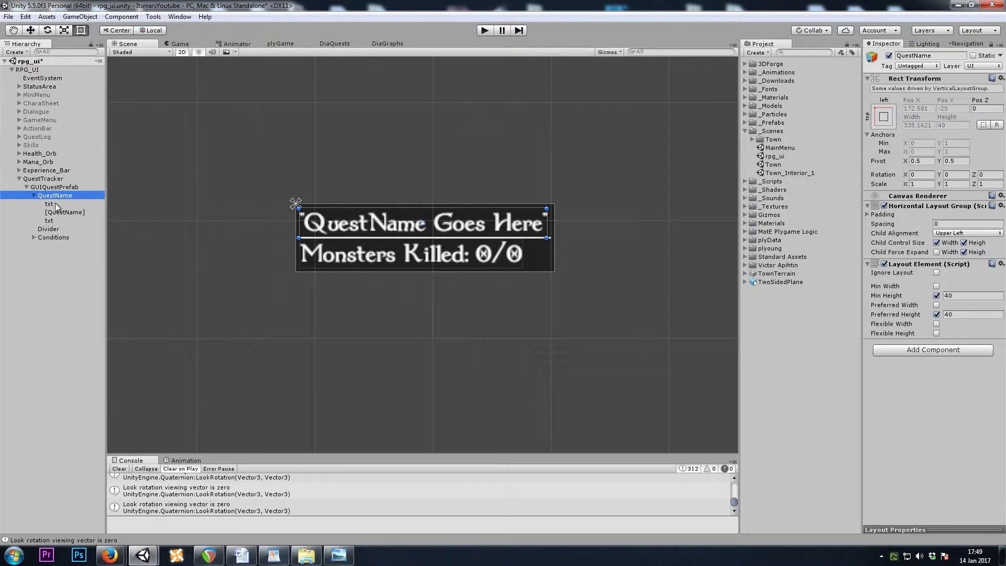
click(56, 204)
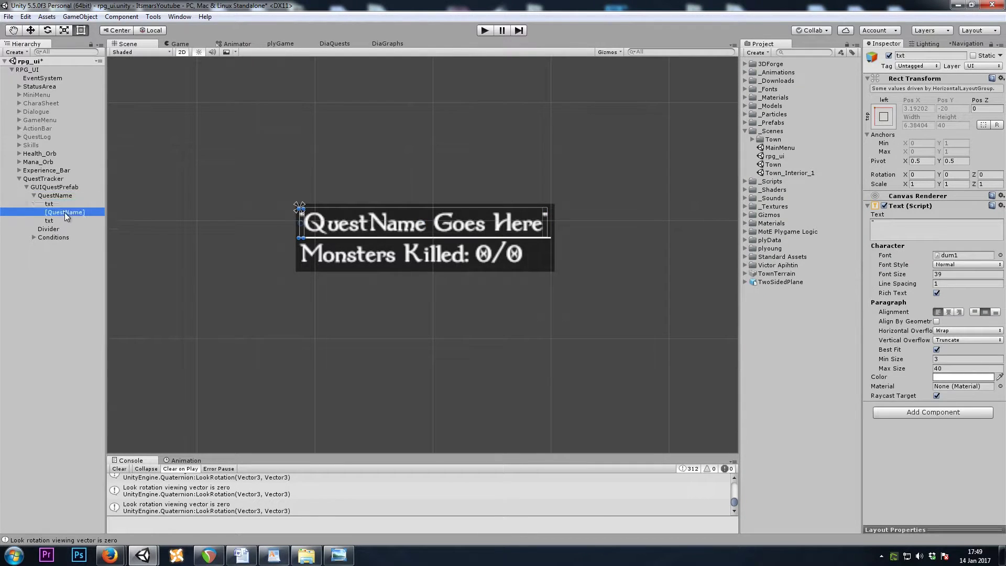
click(62, 212)
click(49, 221)
- Inspect Divider, Conditions, Condition0 and its [Condition], [CurrentValue] and [TargetValue] texts
click(55, 230)
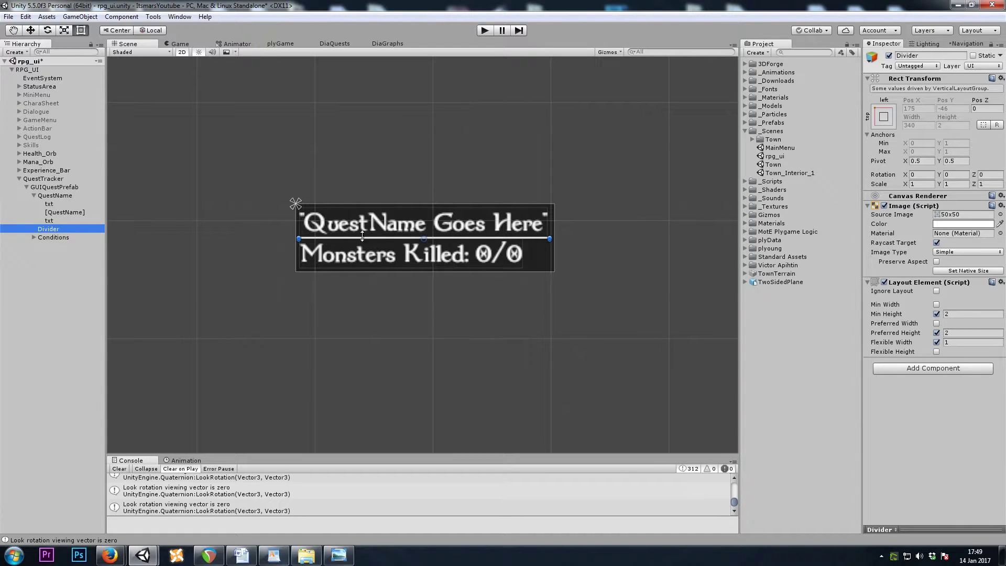
click(51, 237)
click(34, 238)
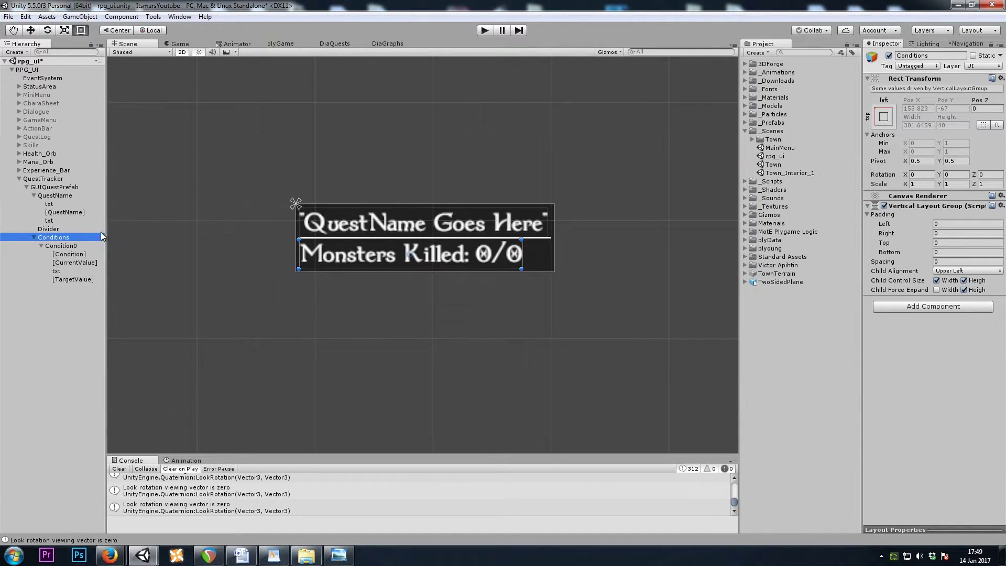
click(60, 245)
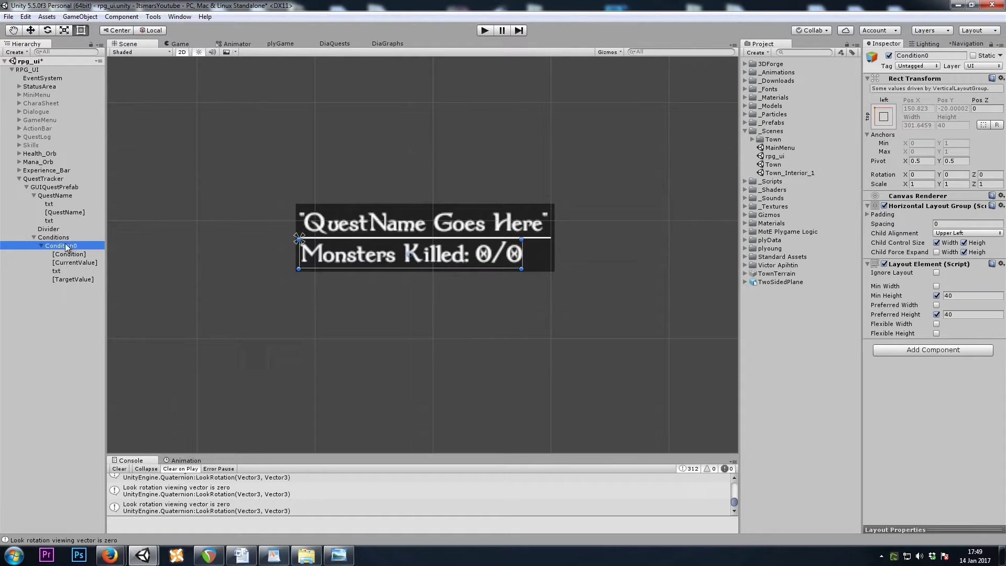
click(56, 255)
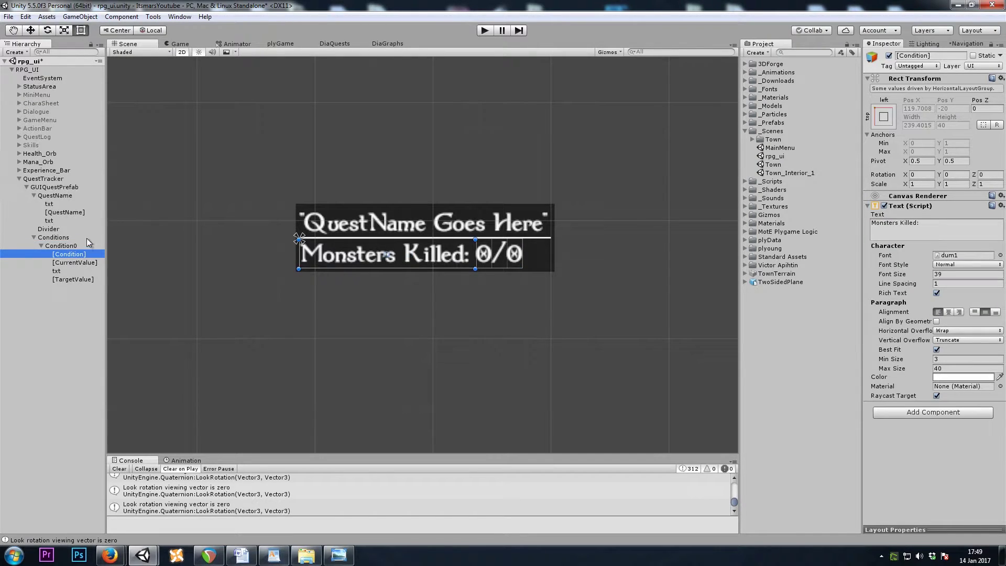
click(65, 265)
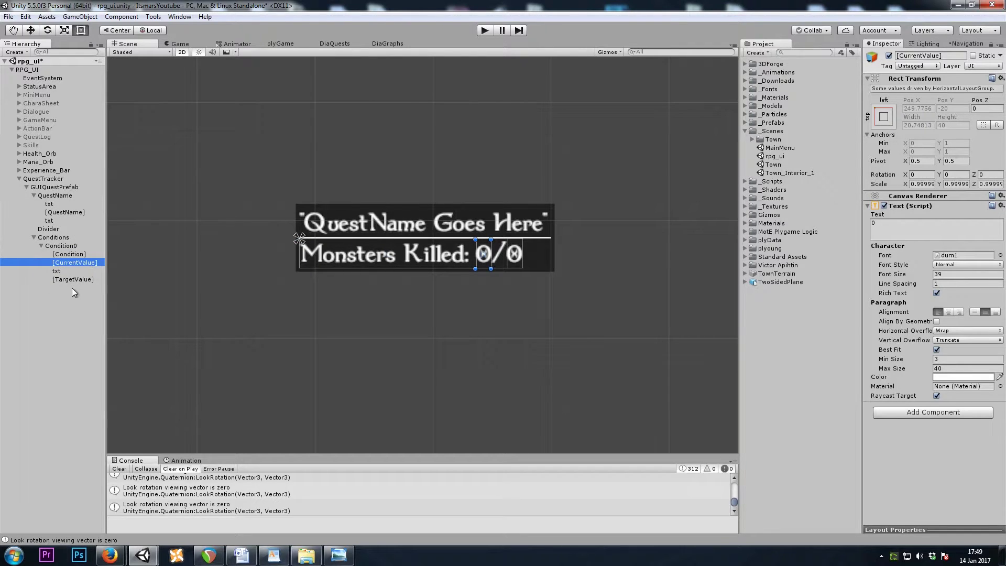
click(57, 281)
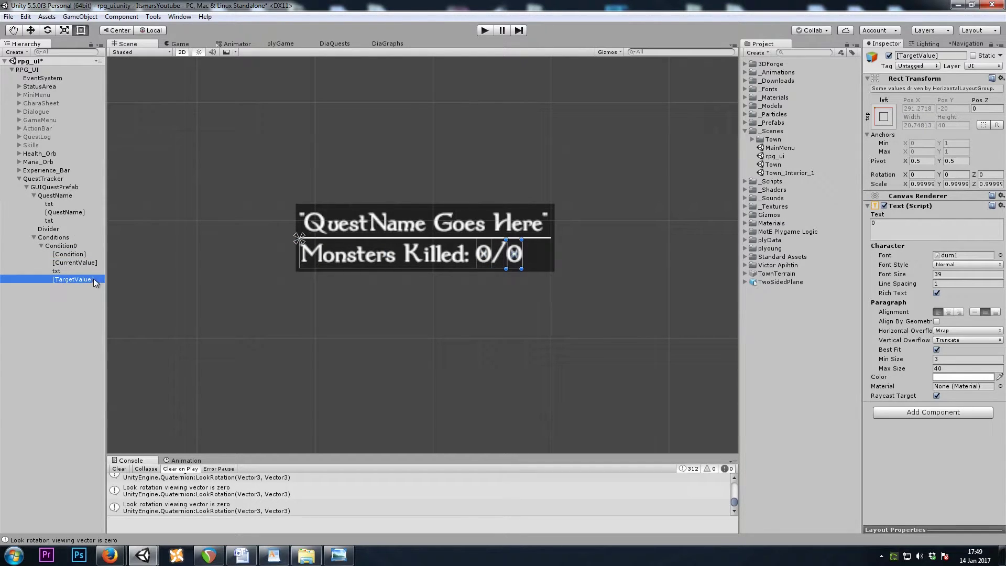
- Glance at the DiaQuests editor, then return to the Scene view with Conditions selected
click(336, 44)
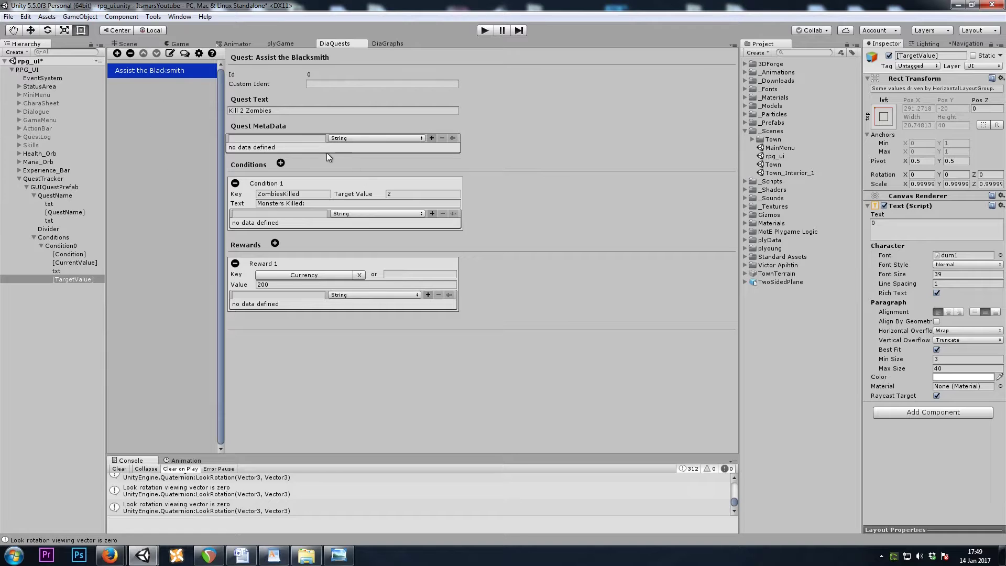
click(122, 45)
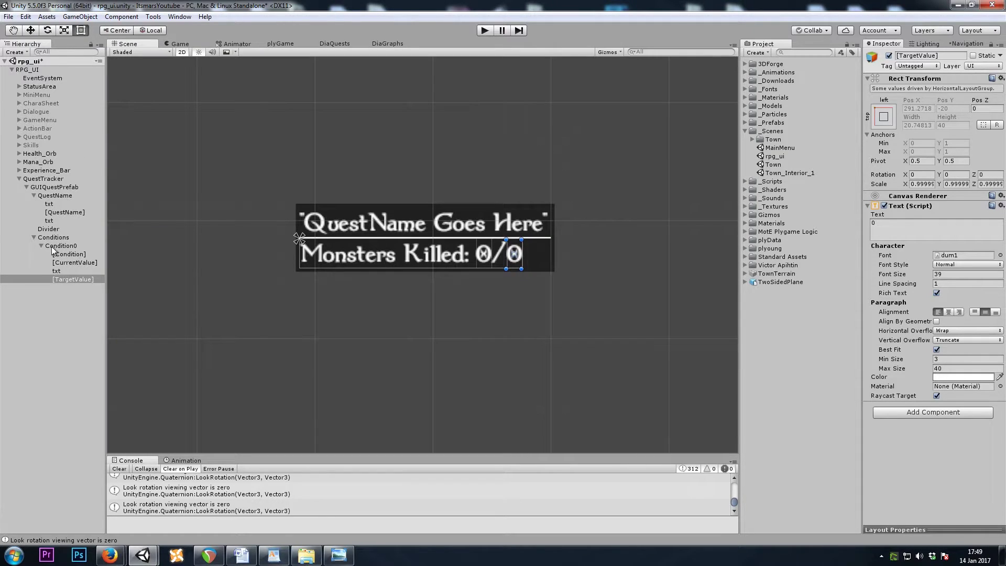
click(38, 239)
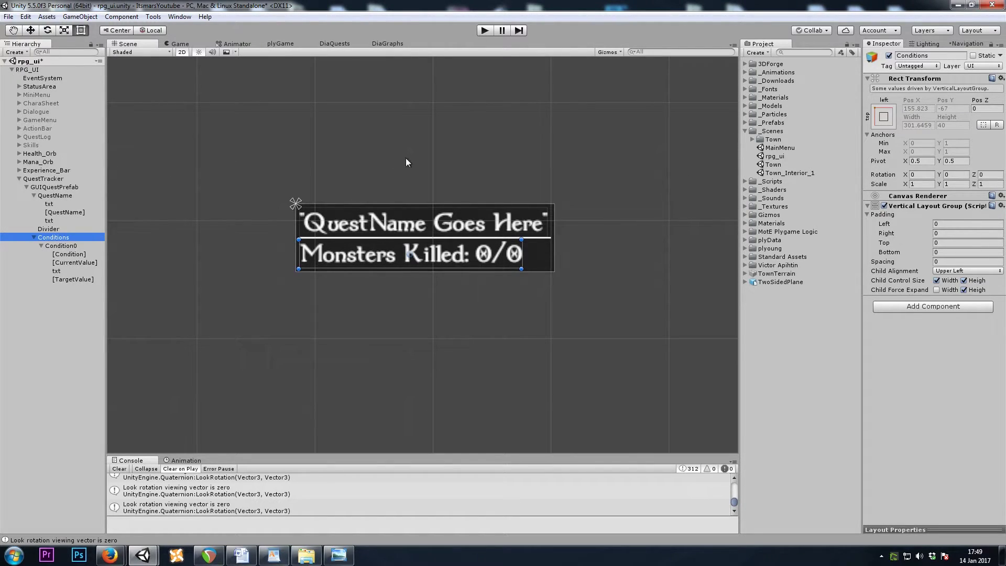
- Make GUIQuestPrefab a prefab in _Prefabs and move it into the GUI folder
click(48, 180)
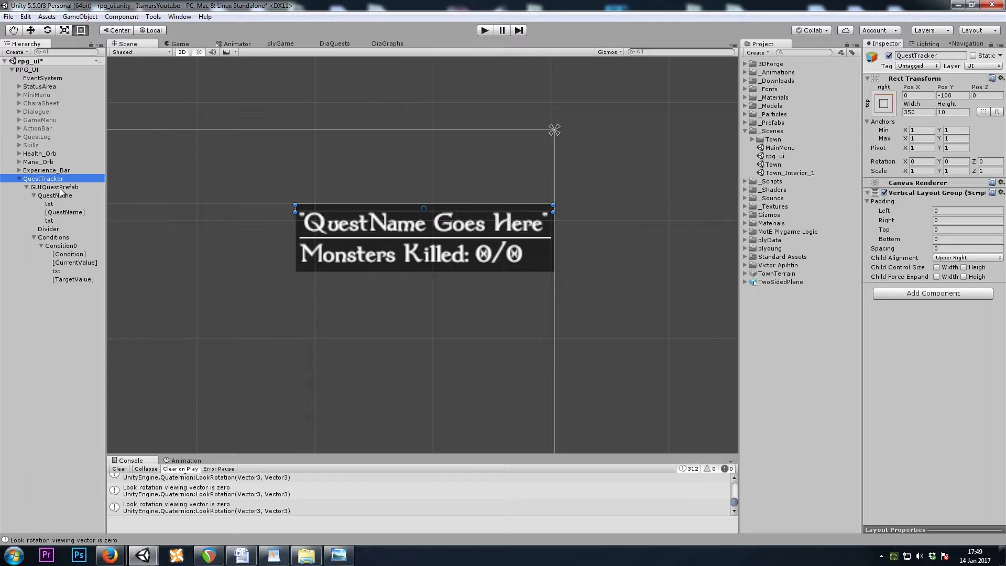
click(65, 188)
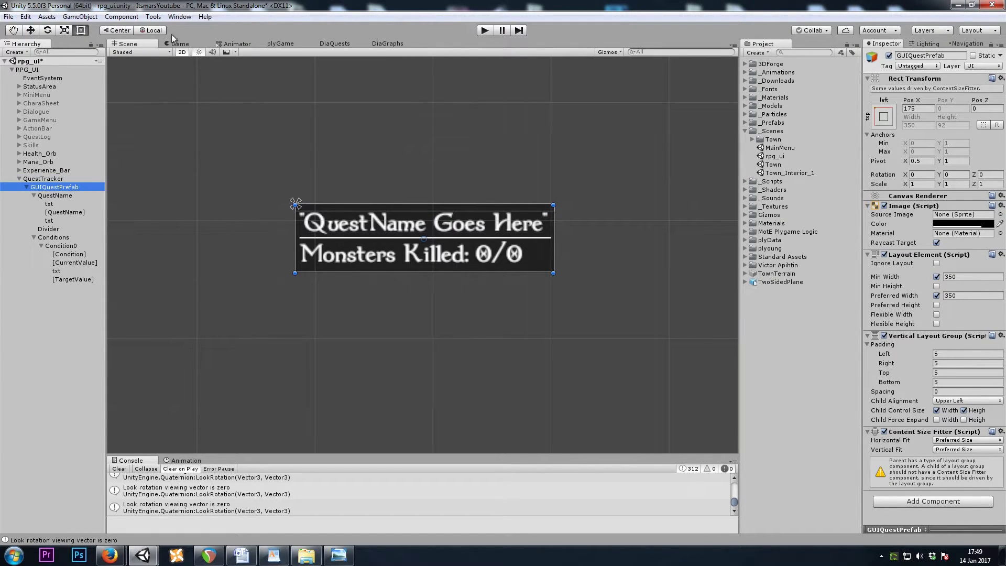
drag(49, 187, 742, 124)
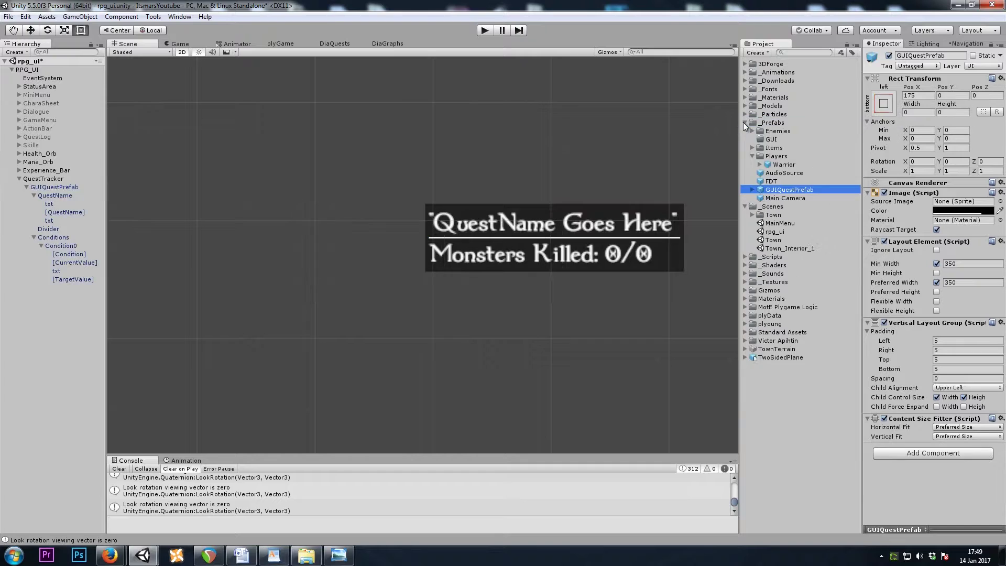
drag(776, 192, 770, 141)
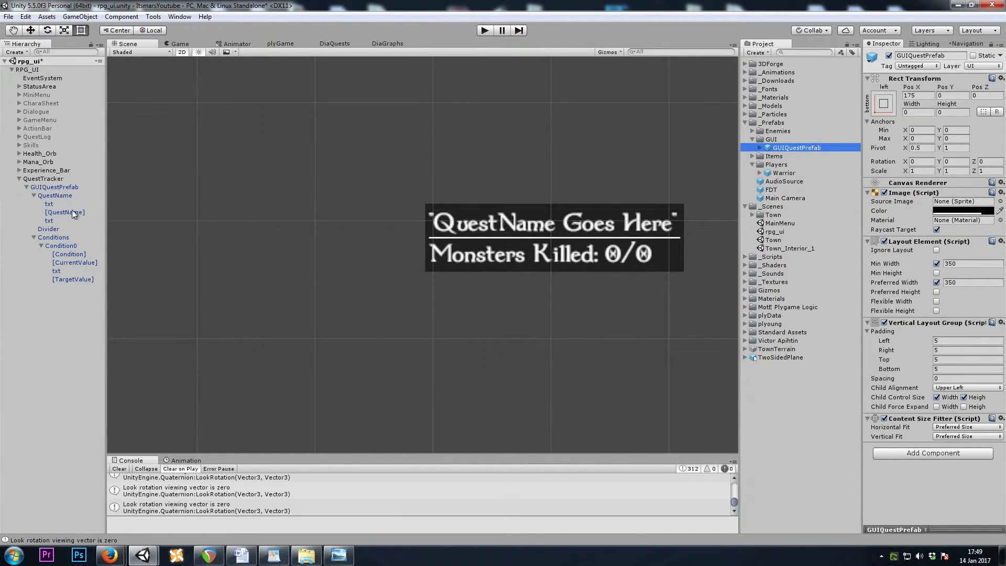
- Deactivate the scene copy of GUIQuestPrefab, save the scene, and select the Warrior prefab
click(55, 187)
key(q)
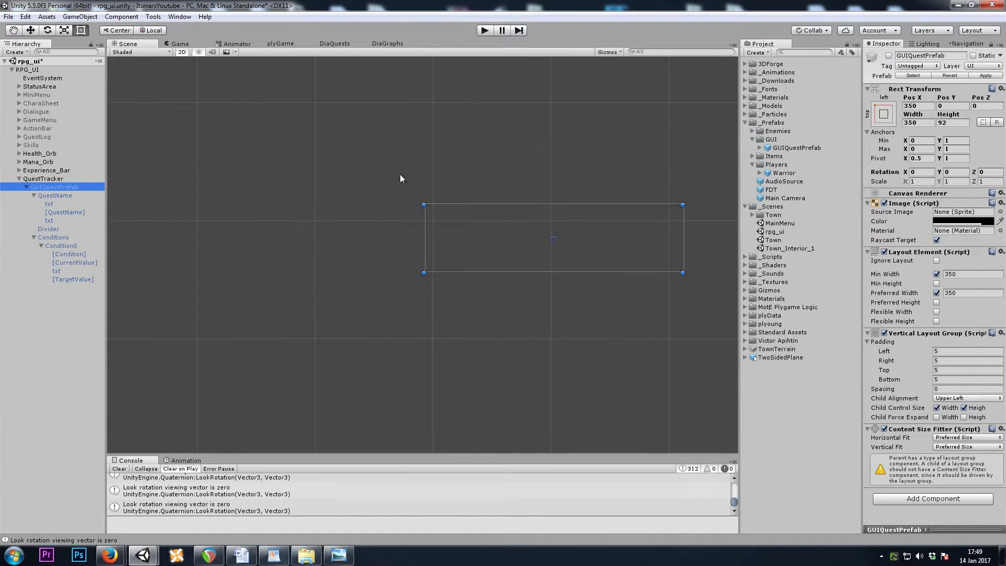
key(f)
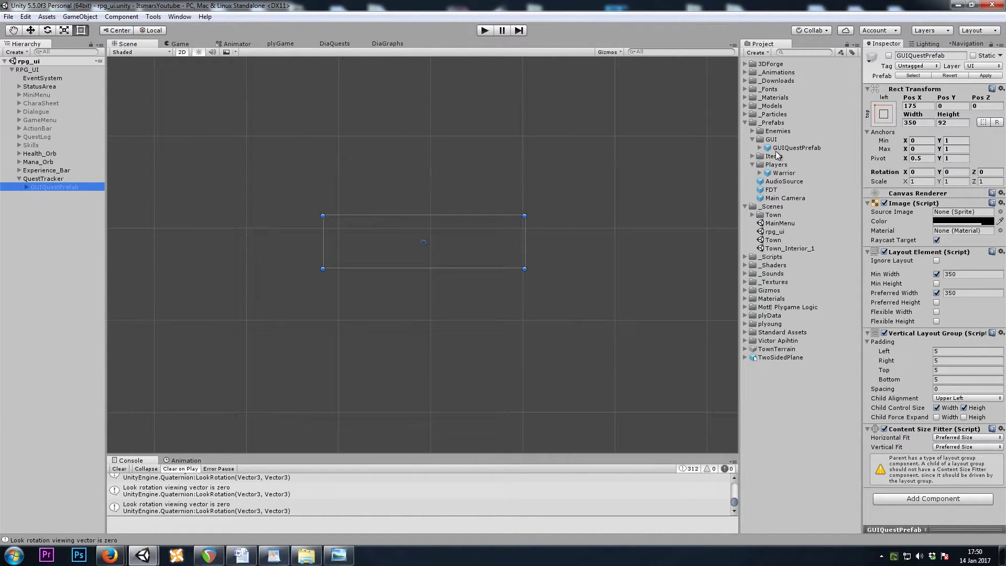
click(799, 148)
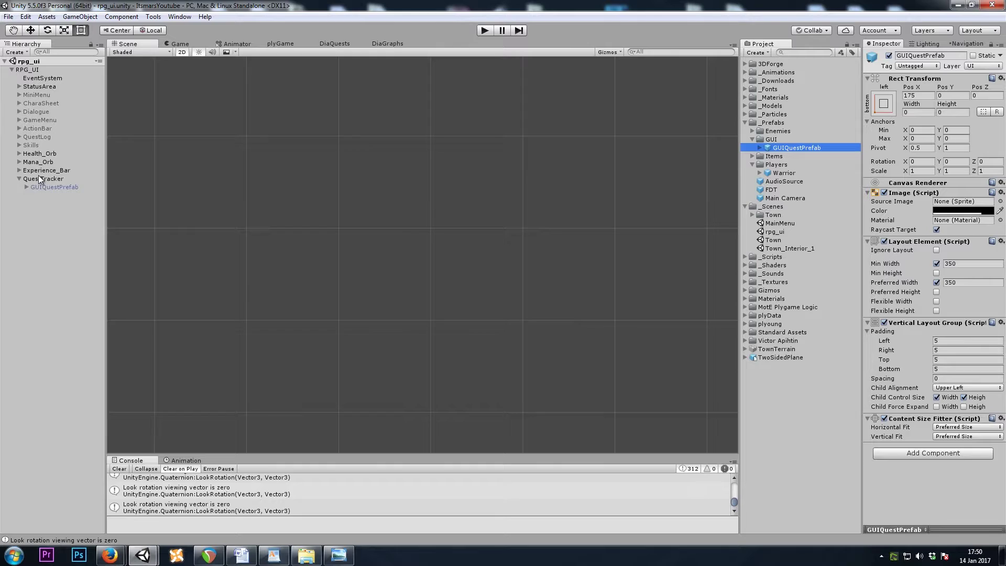
click(61, 179)
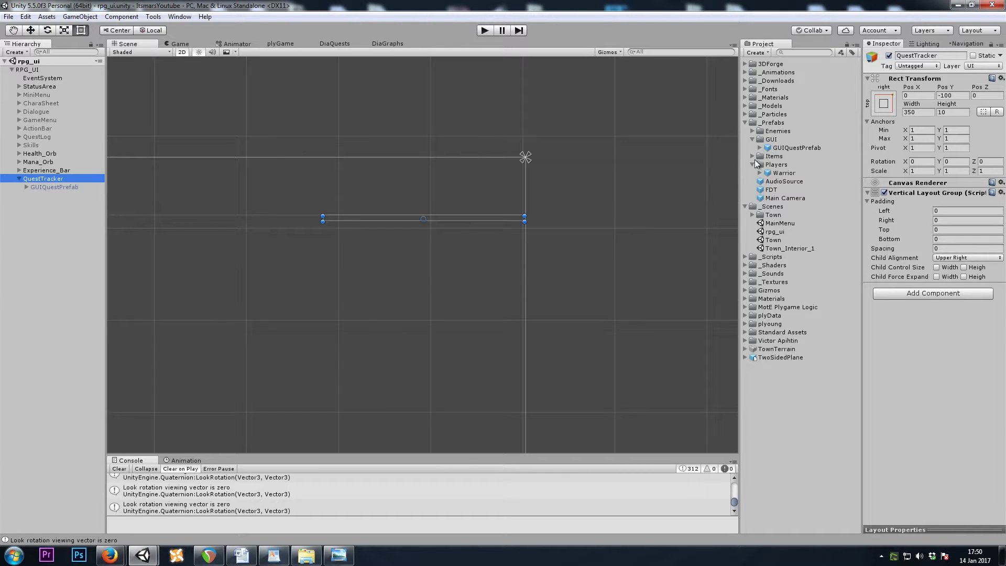
click(771, 173)
- Add an On Quest Accepted event to the Warrior's blox
click(916, 227)
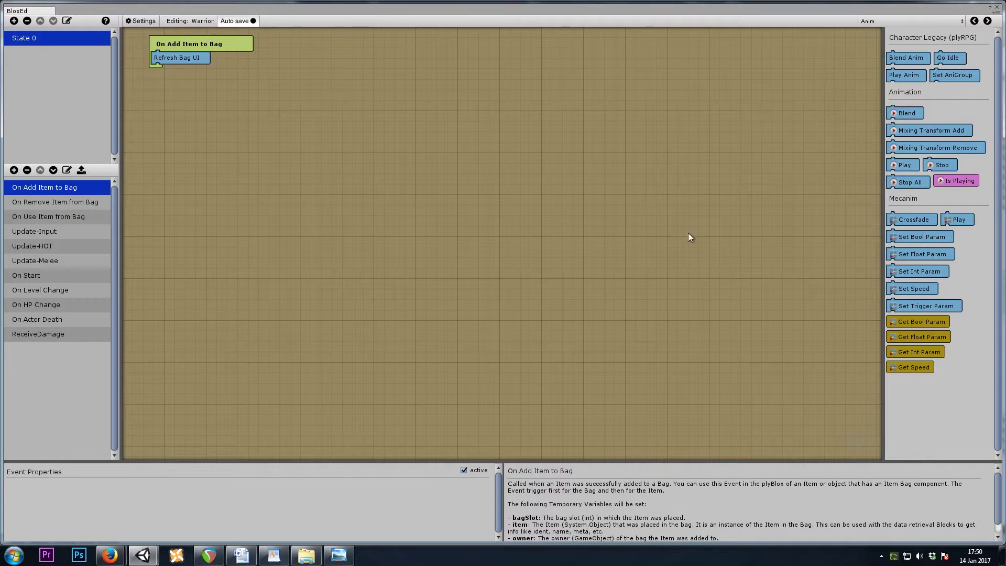
click(14, 170)
mouse_move(61, 215)
click(160, 213)
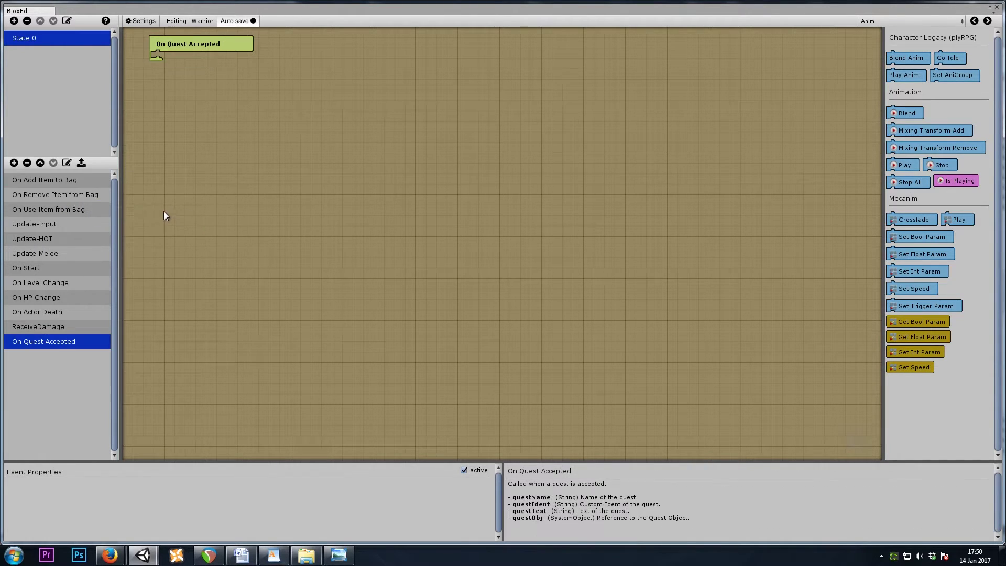
- Add a Create (Instantiate) block that creates GUIQuestPrefab
click(891, 20)
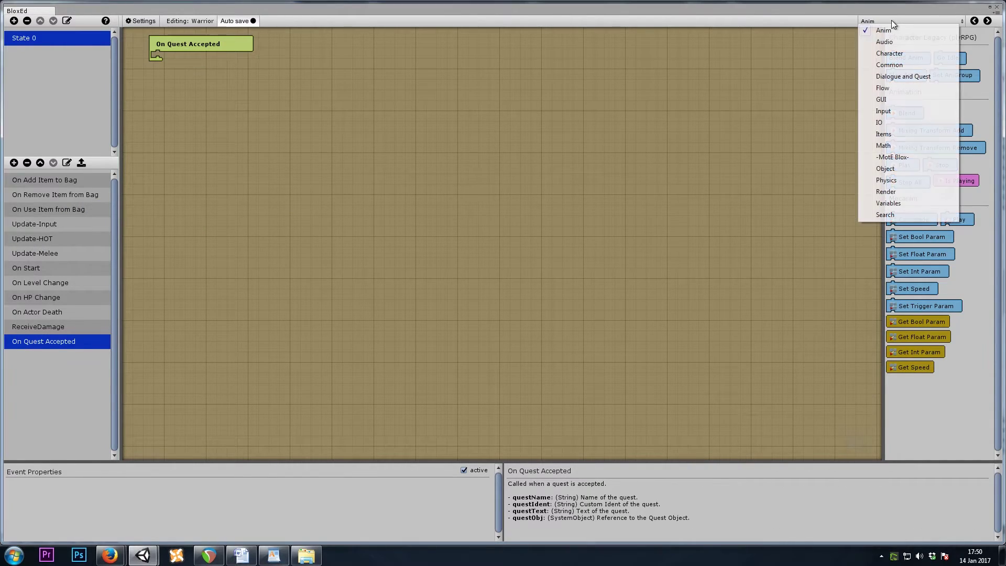
click(891, 168)
scroll(933, 257, down, 5)
drag(936, 241, 157, 57)
drag(1000, 229, 732, 247)
drag(793, 151, 240, 61)
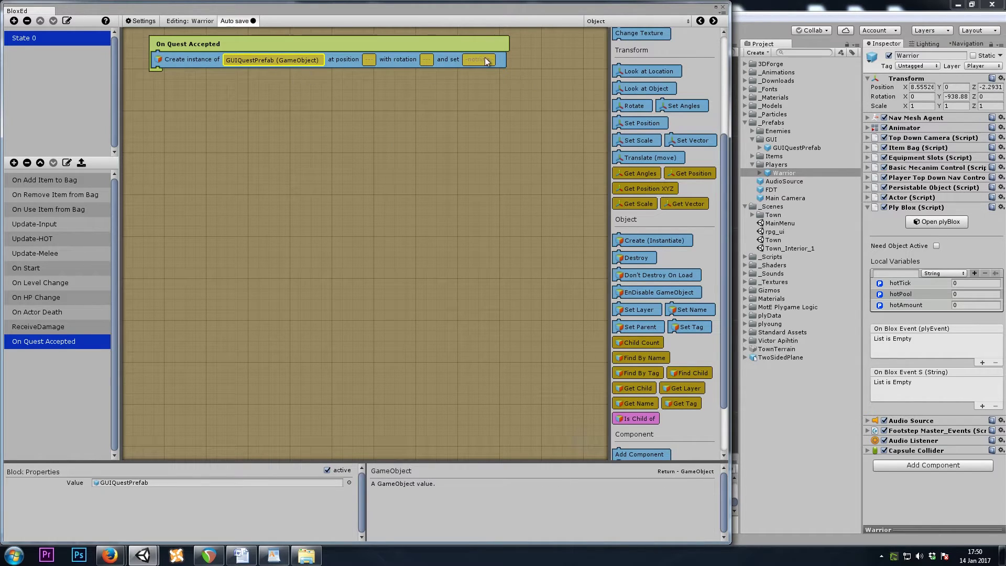
- Store the created instance in temp variable 'var' and narrow the editor to show the Hierarchy
click(625, 21)
click(615, 203)
scroll(696, 249, down, 5)
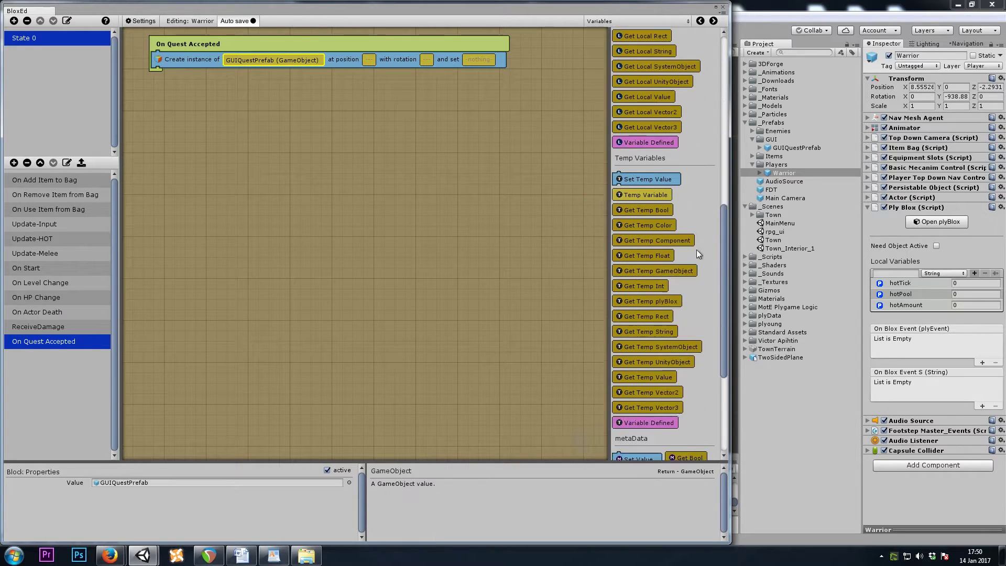
drag(628, 162, 477, 58)
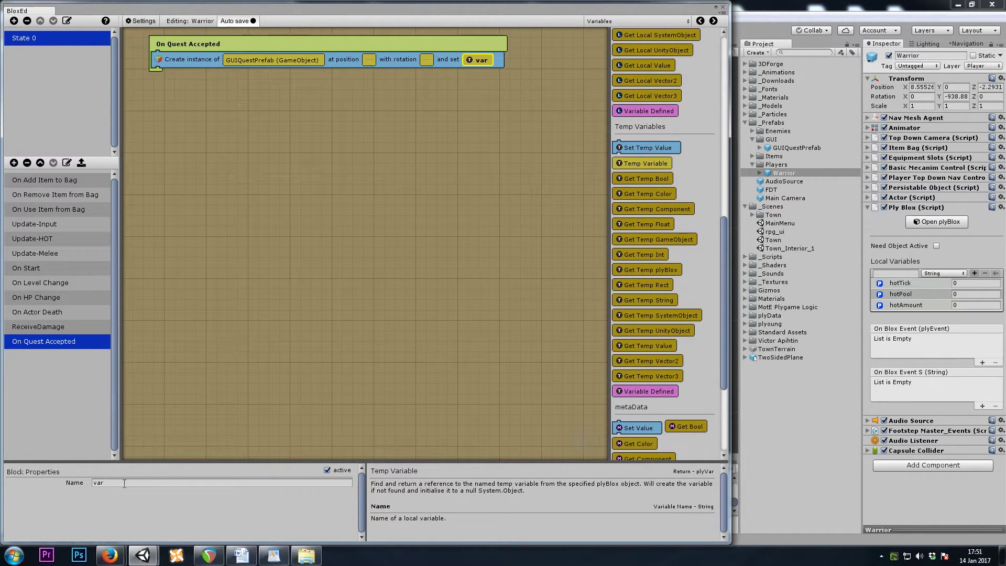
drag(5, 135, 112, 172)
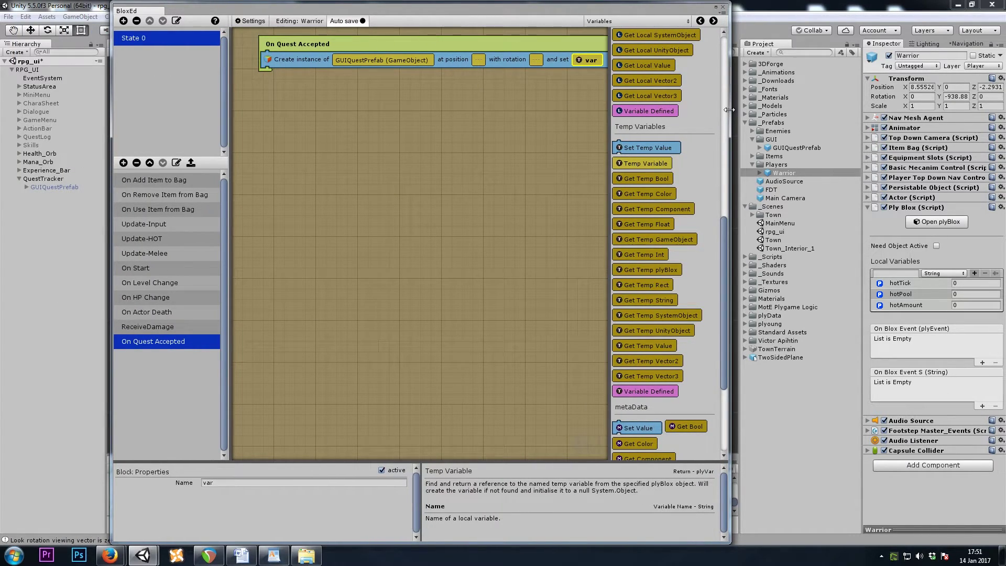
- Add a Set Parent block below the Create instance block
drag(729, 110, 756, 111)
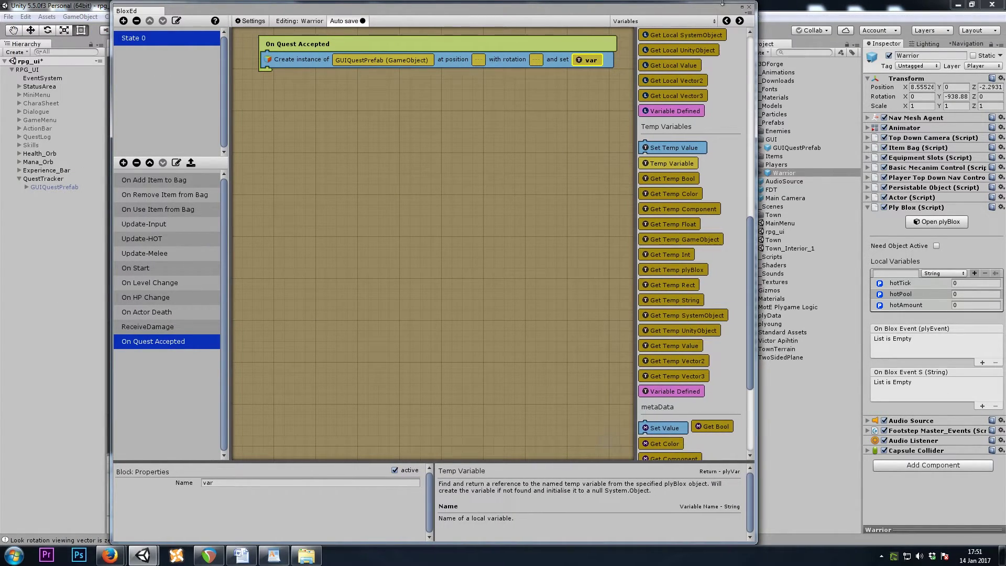
click(634, 20)
click(648, 171)
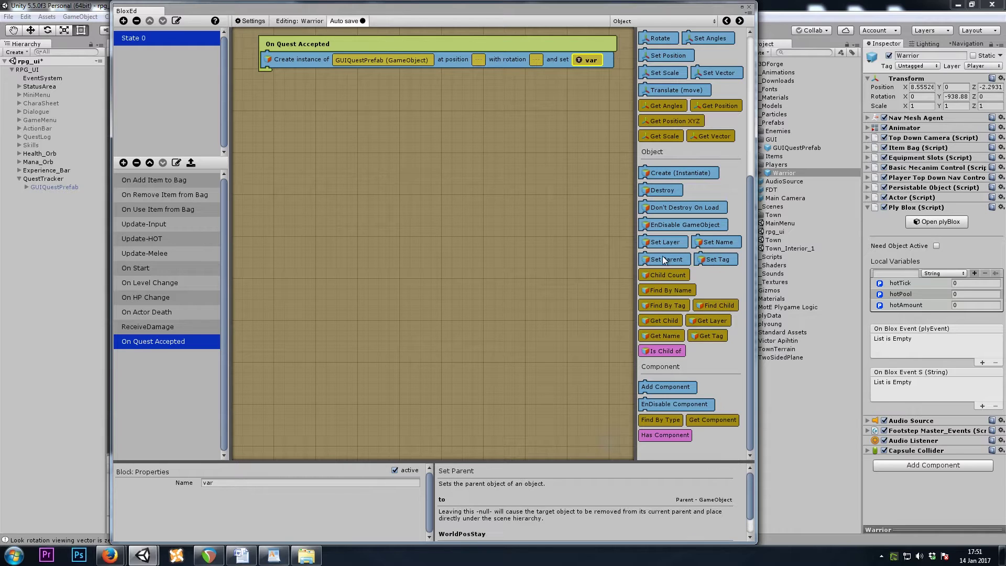
drag(658, 263, 289, 69)
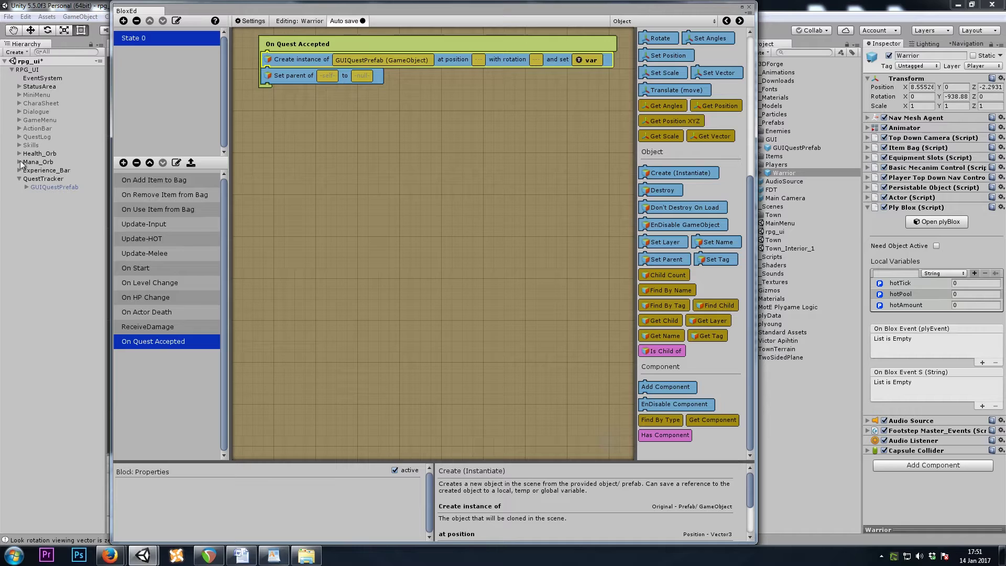
click(44, 178)
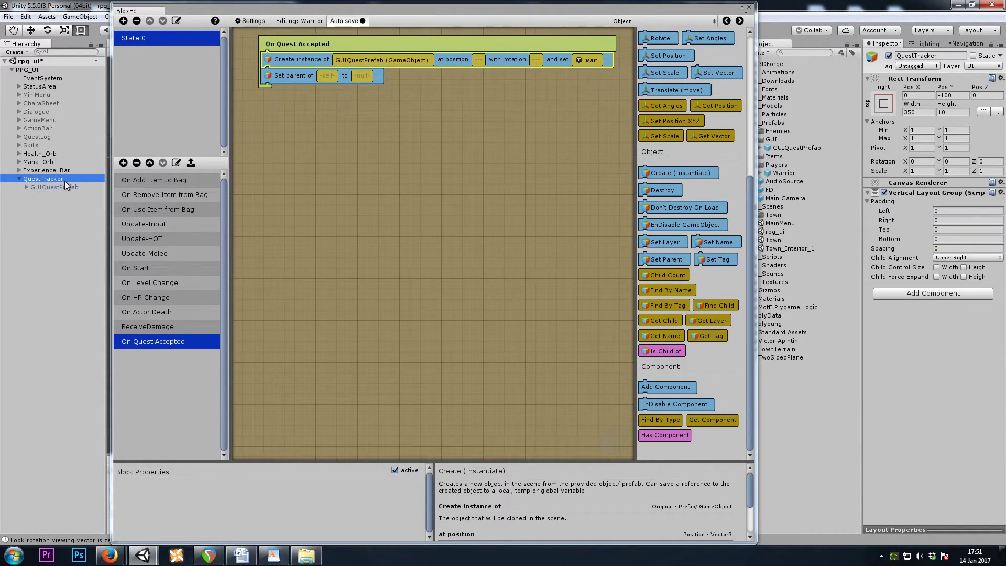
click(296, 76)
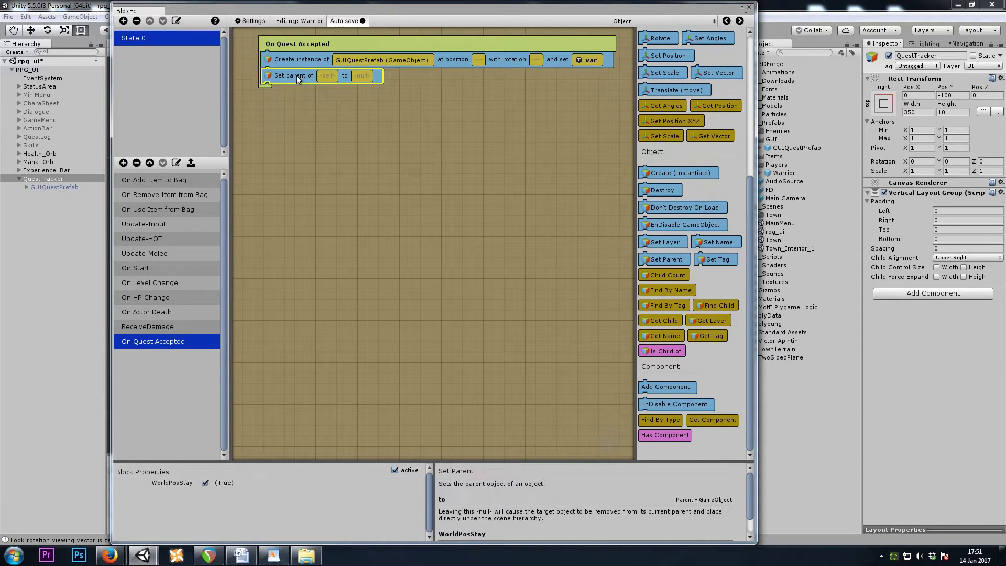
click(590, 59)
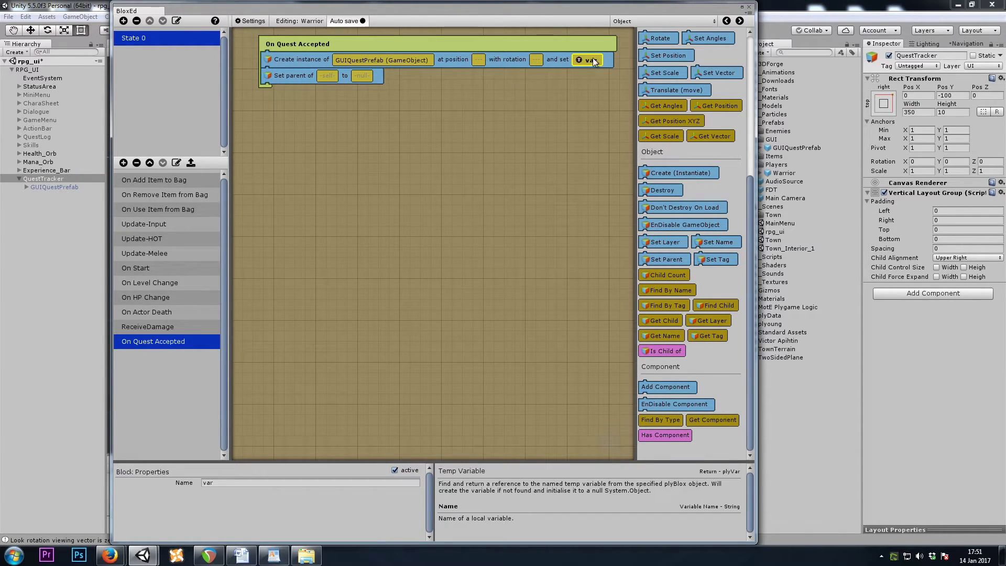
- Plug a Get Temp GameObject 'var' block into Set Parent's first slot
click(629, 21)
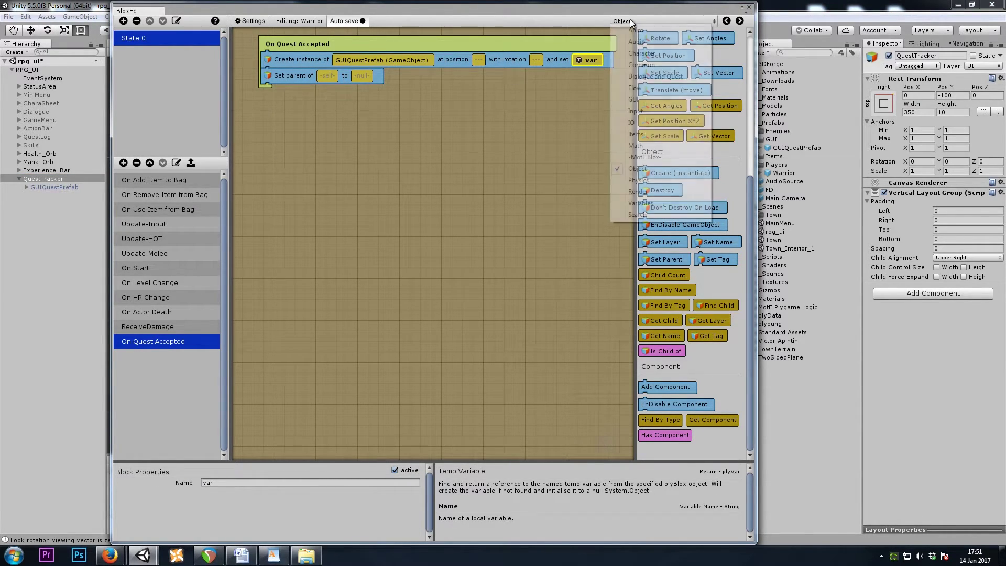
click(656, 202)
scroll(660, 199, down, 1)
scroll(681, 276, down, 3)
drag(695, 298, 323, 75)
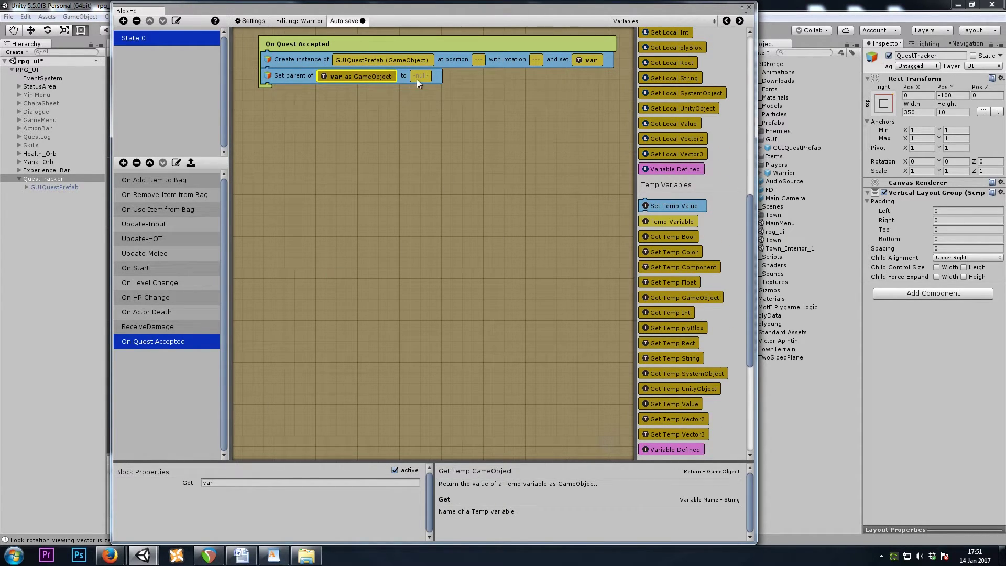
- Set the parent target to a Find By Name lookup for 'QuestTracker'
click(649, 21)
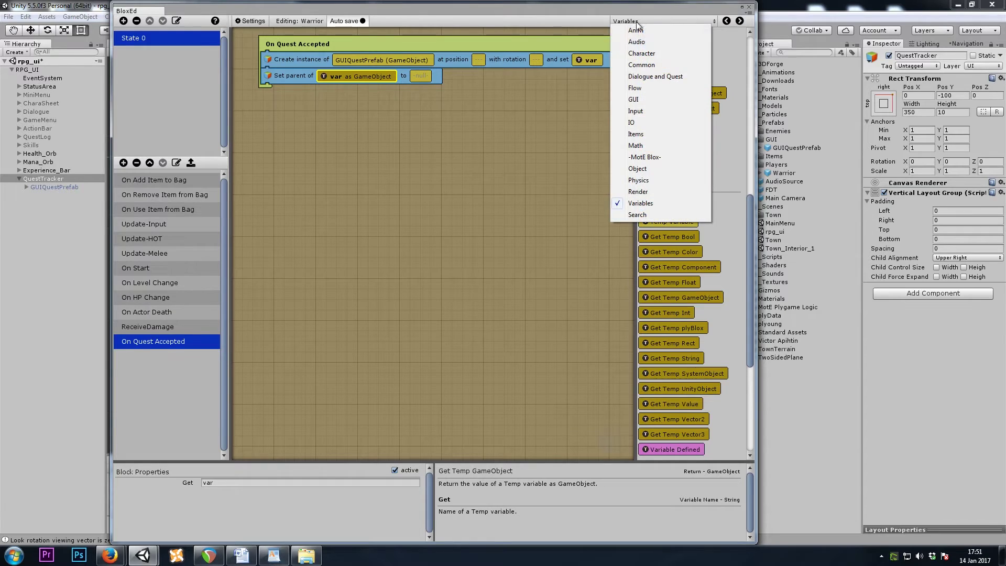
click(665, 168)
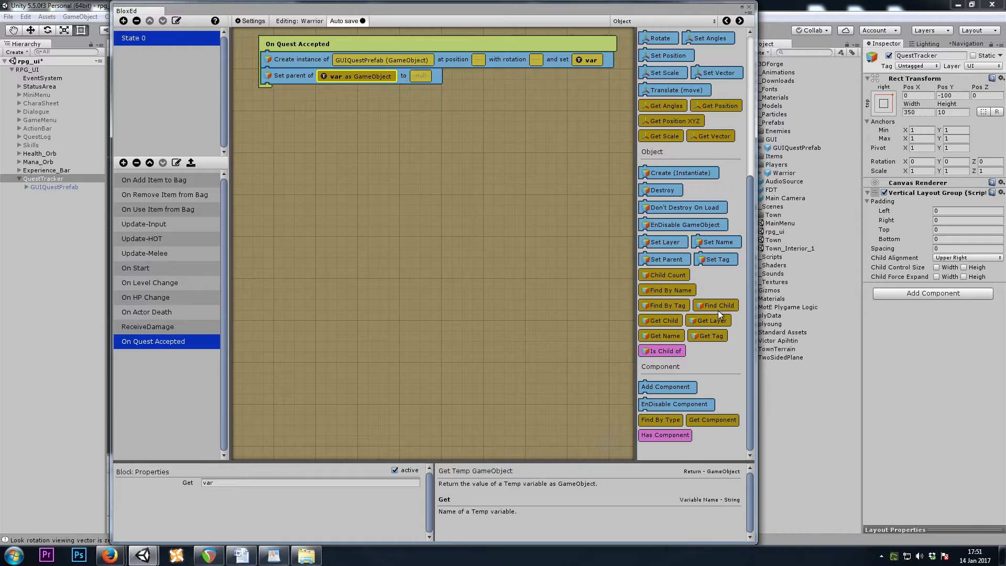
drag(669, 290, 417, 77)
click(299, 482)
text(QuestTracker)
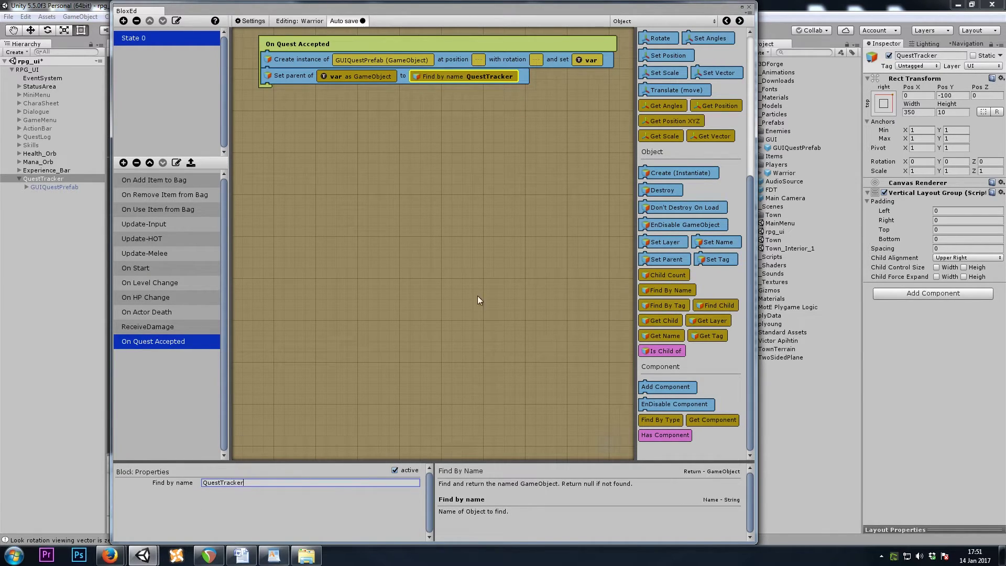
- Set WorldPosStay to False on the Set parent block and check GUIQuestPrefab's scale values
click(304, 62)
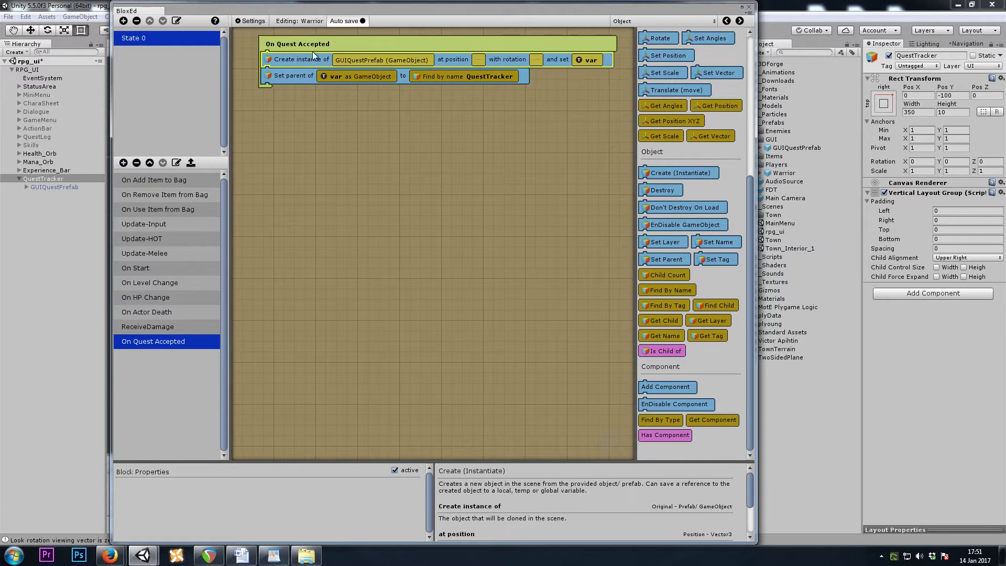
click(297, 79)
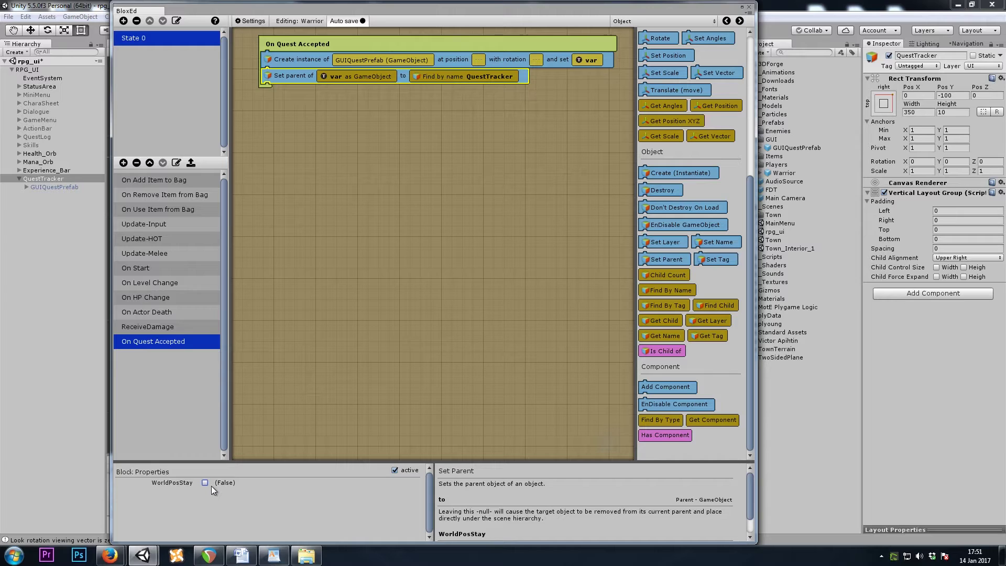
click(58, 187)
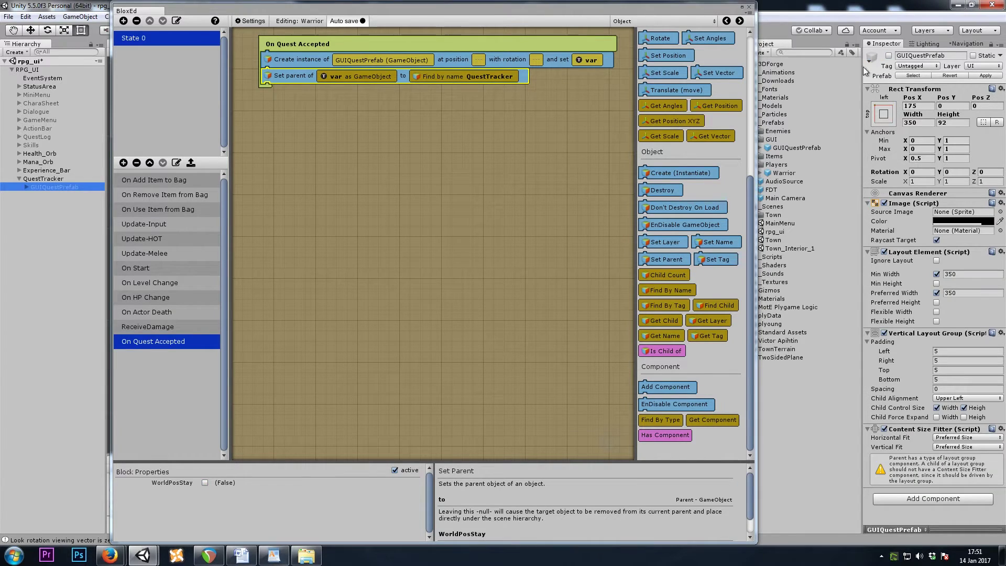
click(924, 181)
key(Tab)
key(Tab)
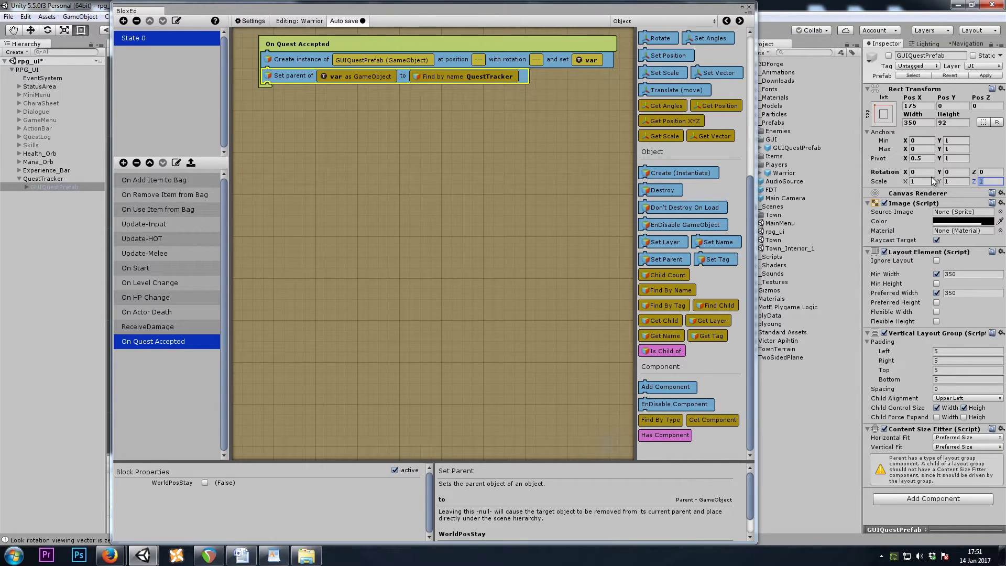
click(315, 91)
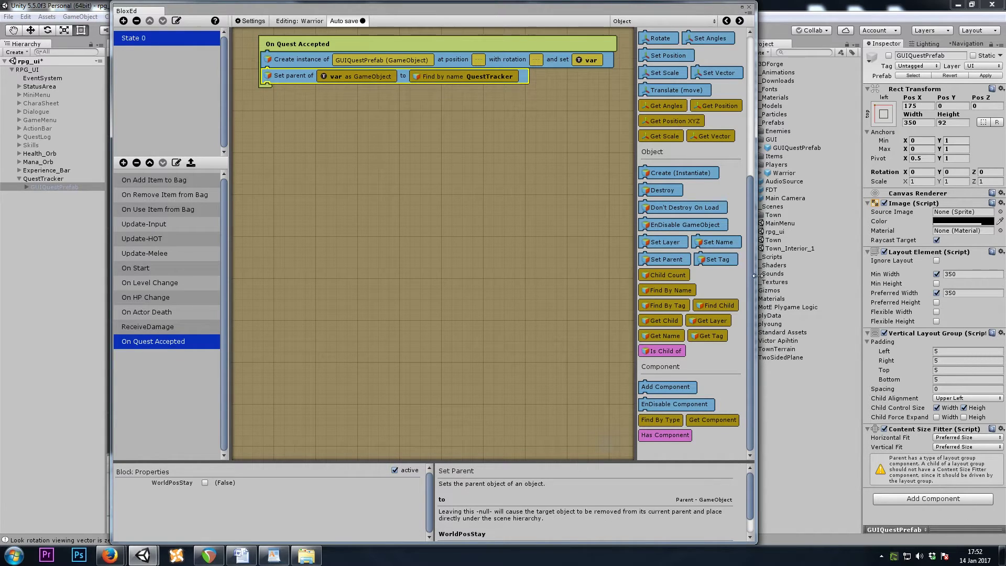
- Resize the blox editor and review the On Quest Accepted parameters
click(773, 274)
click(374, 152)
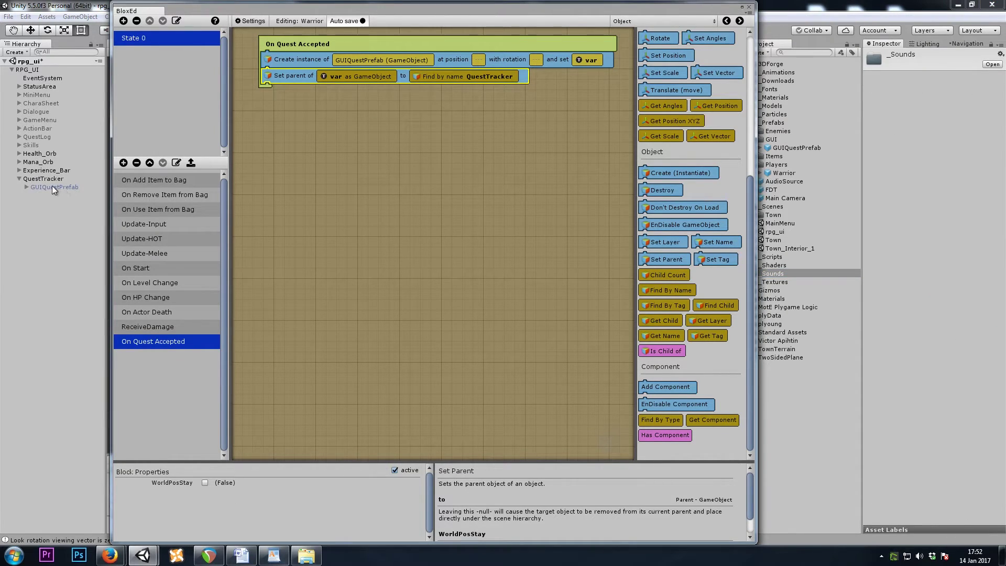
drag(755, 188, 732, 197)
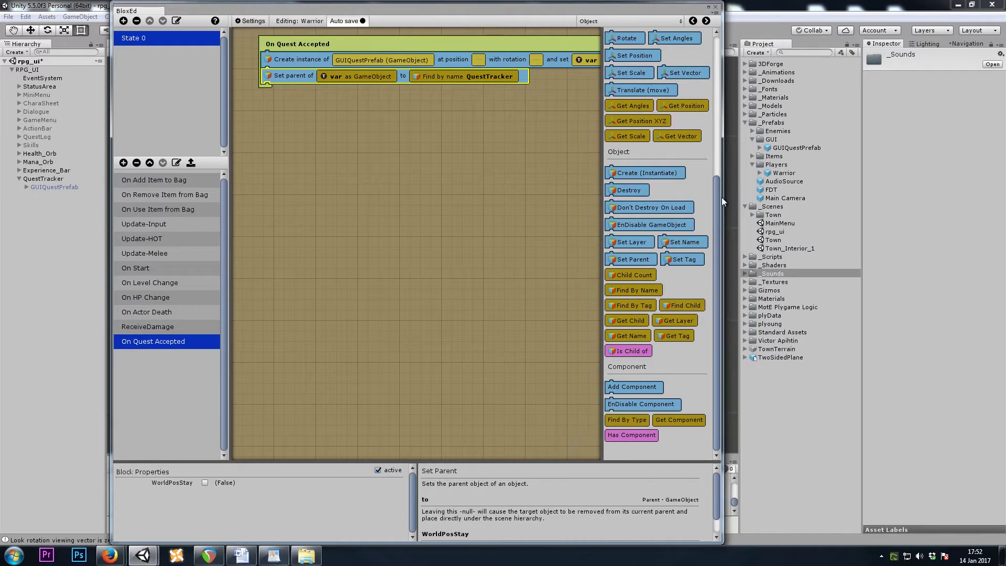
click(328, 47)
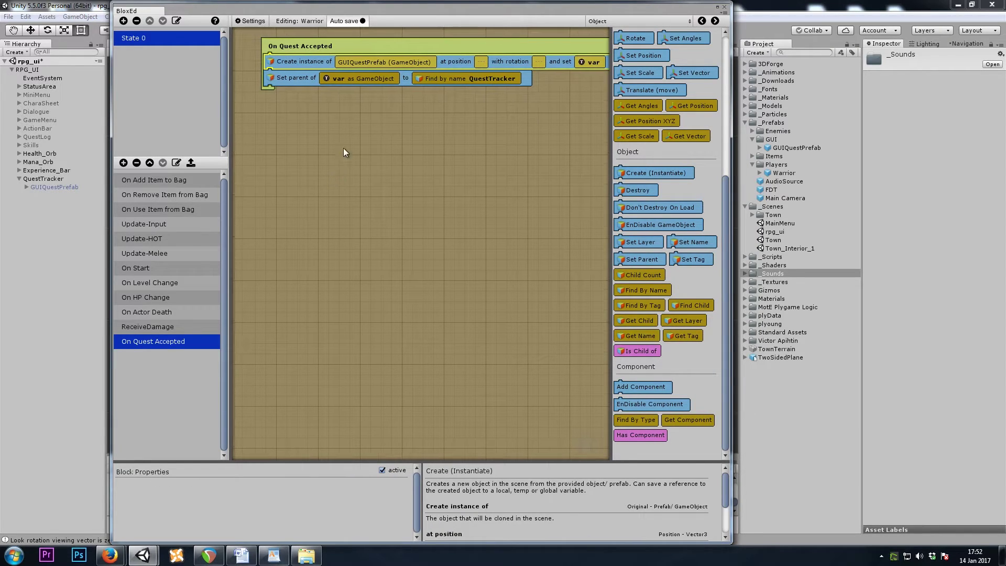
drag(304, 43, 307, 45)
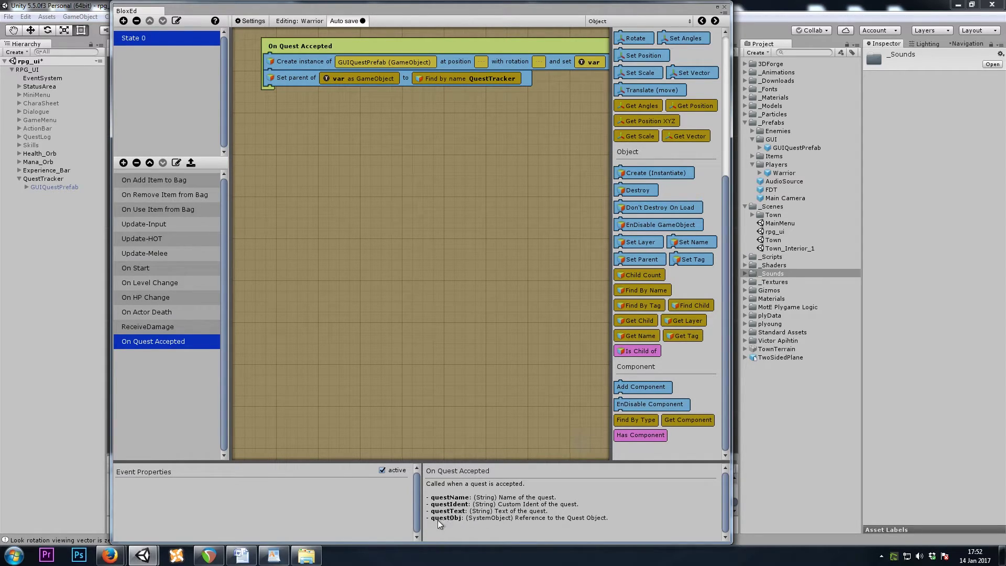
- Select GUIQuestPrefab and collapse its Image, Layout Element, Vertical Layout Group and Content Size Fitter components
click(70, 189)
click(913, 216)
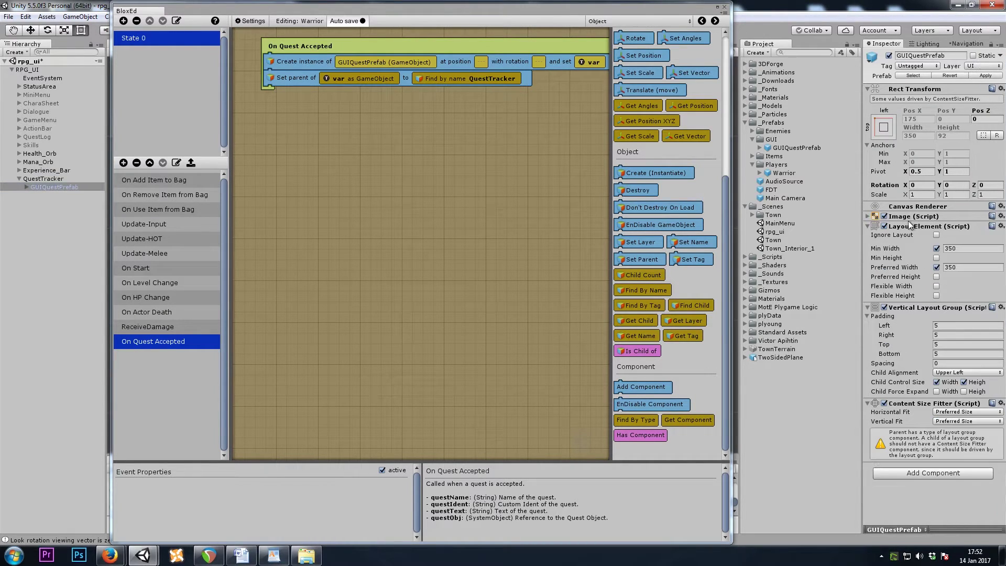
click(912, 226)
click(912, 236)
click(911, 246)
- Add a plyBlox component with a System Object local variable named QuestSO
click(933, 261)
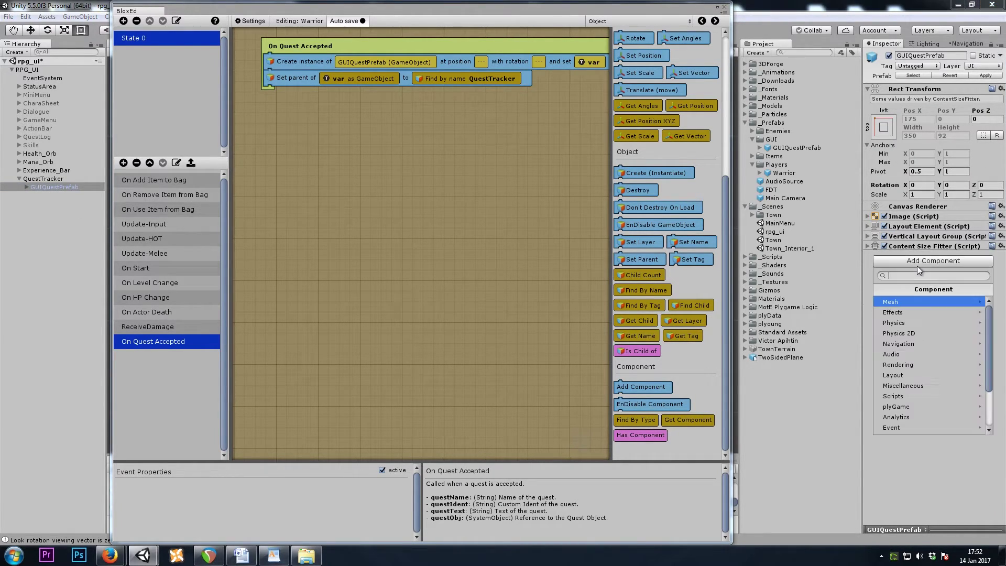
click(916, 408)
click(894, 312)
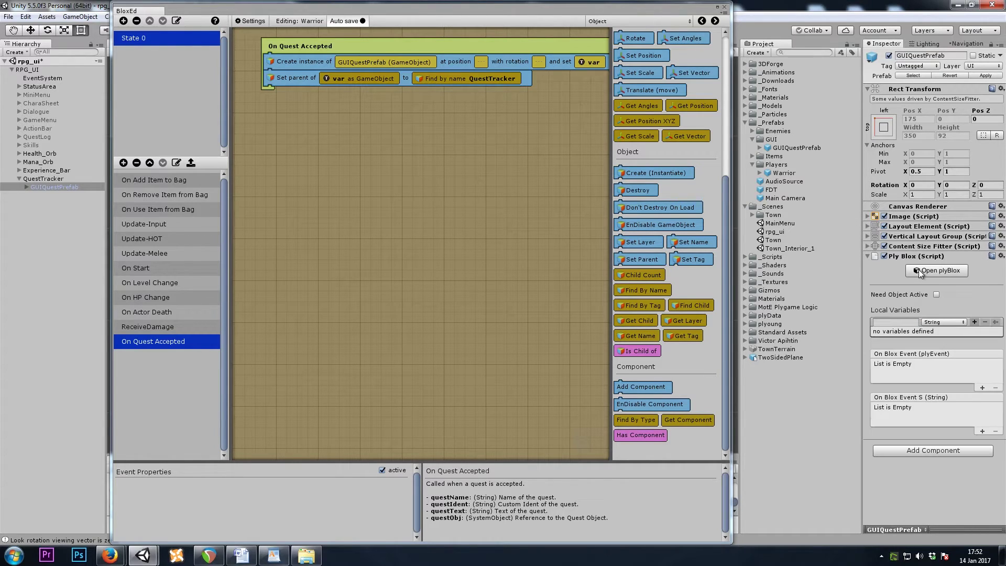
click(942, 322)
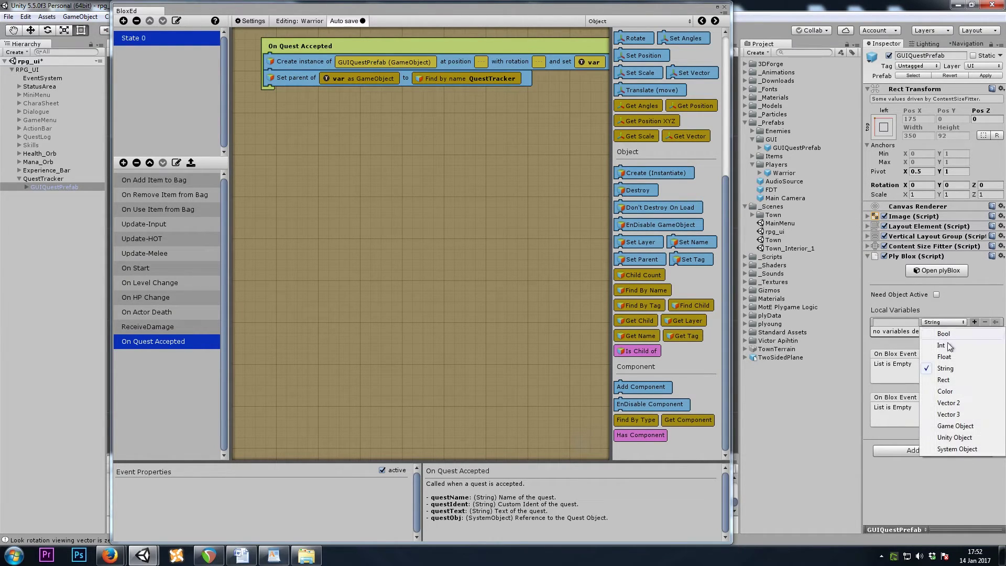
click(953, 449)
click(902, 324)
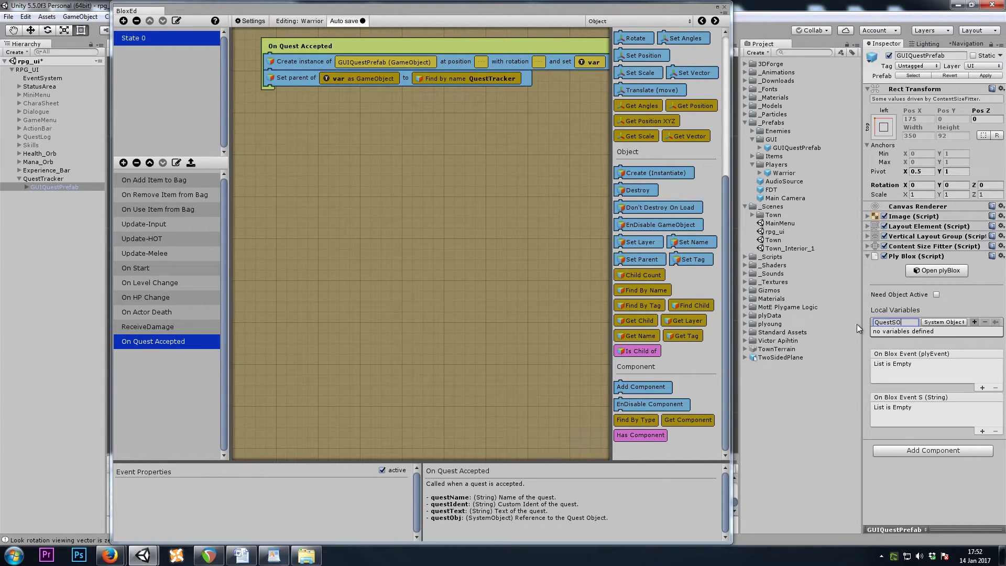
click(975, 322)
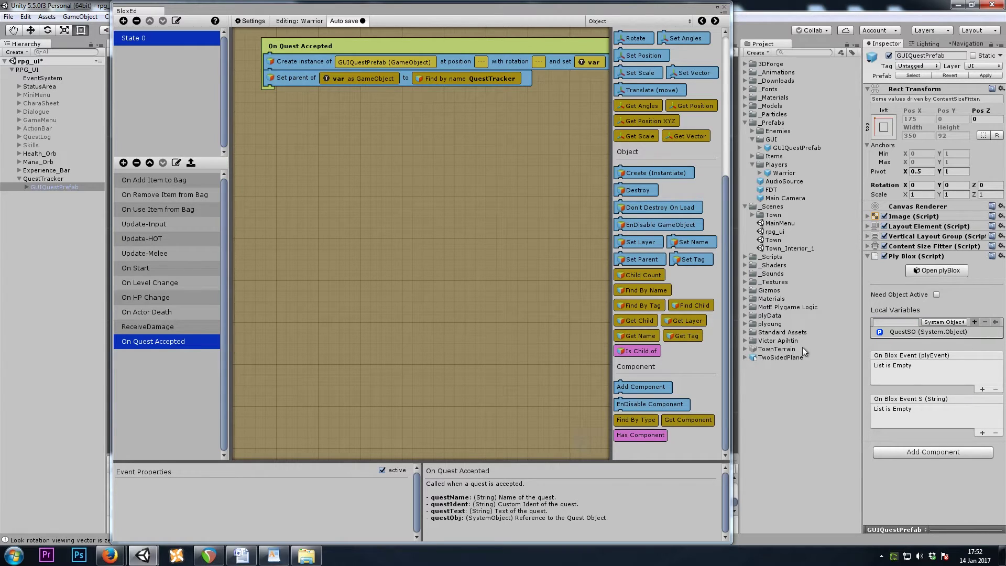
- Add a Set QuestSO local value block targeting the 'var' instance
click(612, 20)
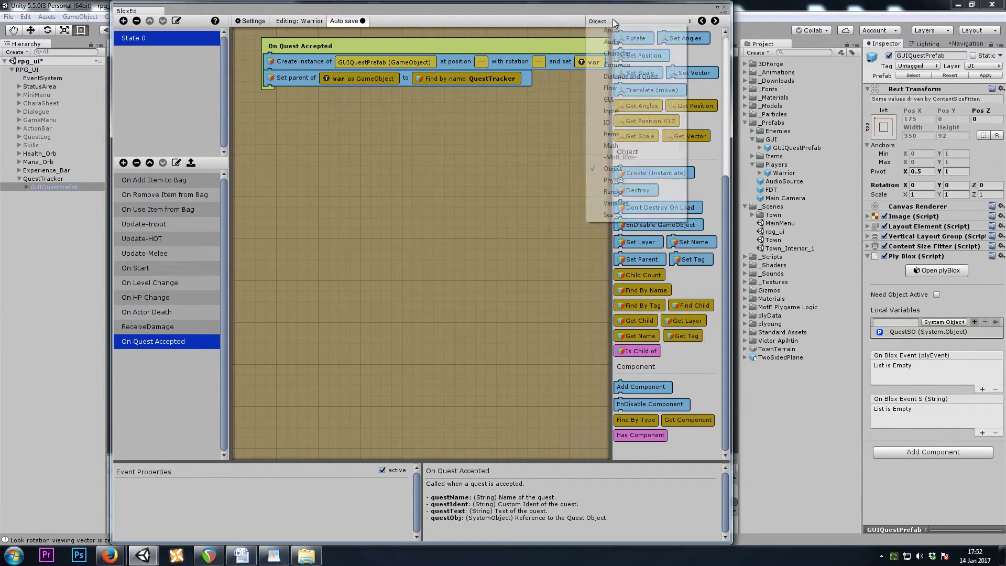
click(616, 203)
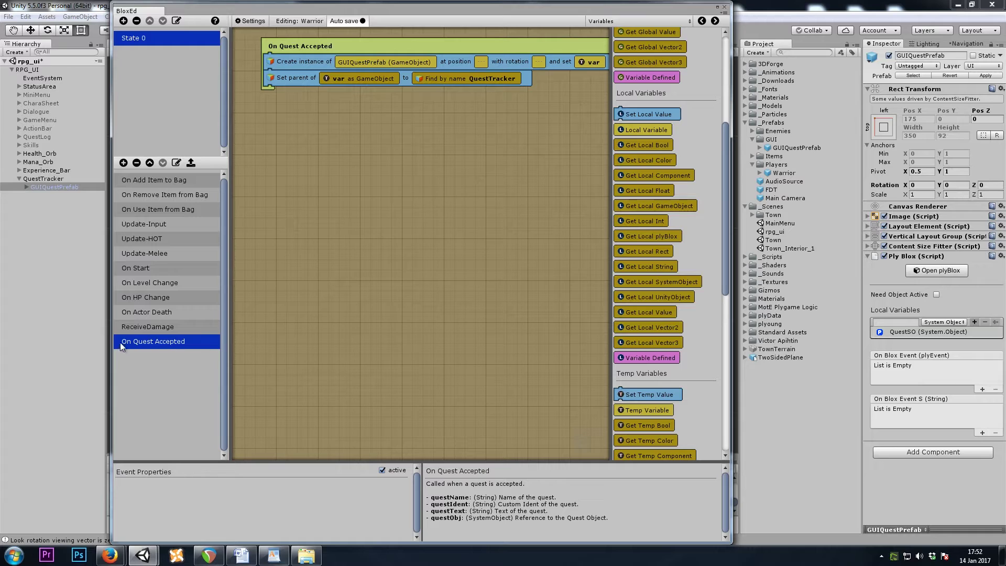
drag(654, 115, 285, 68)
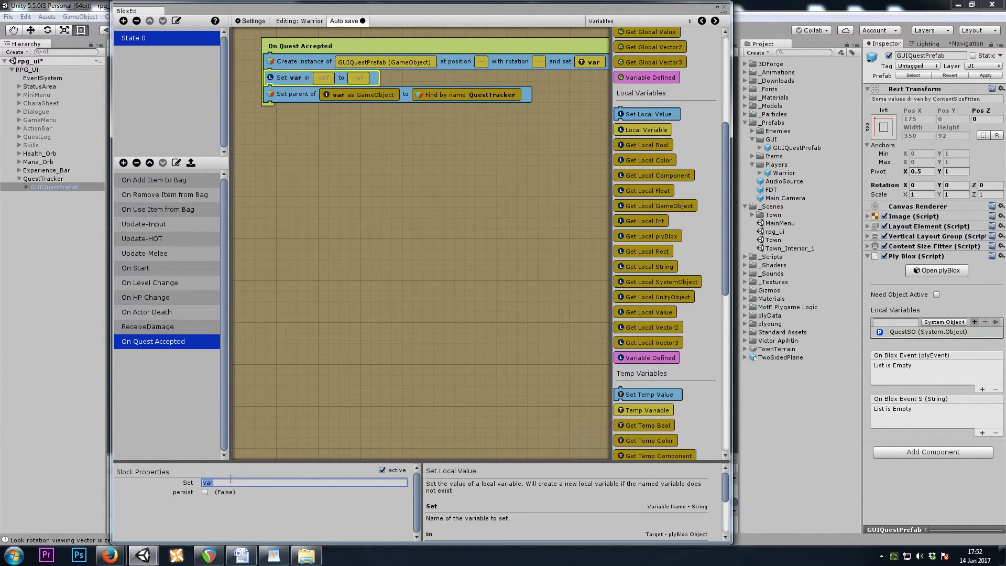
text(QuestSO)
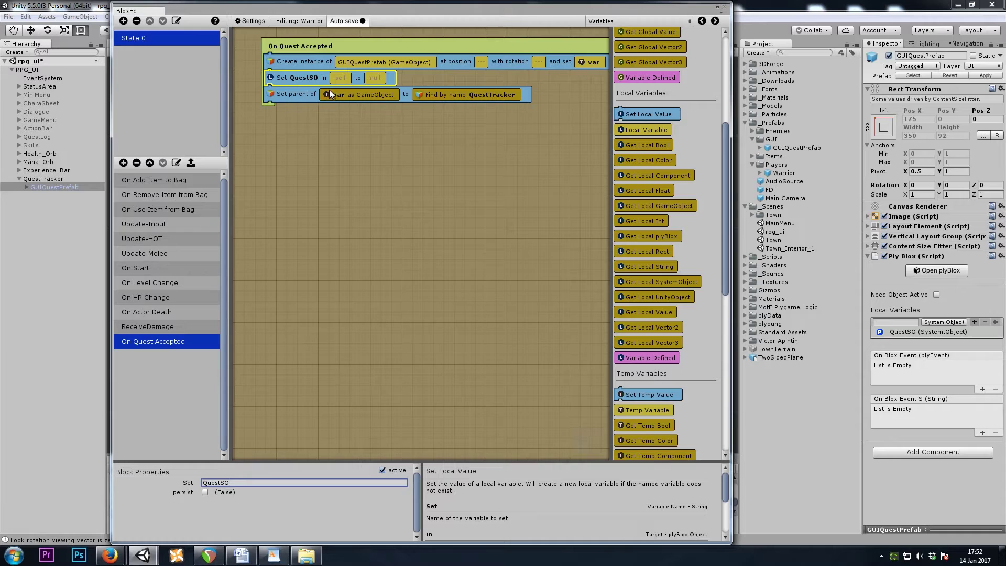
click(590, 63)
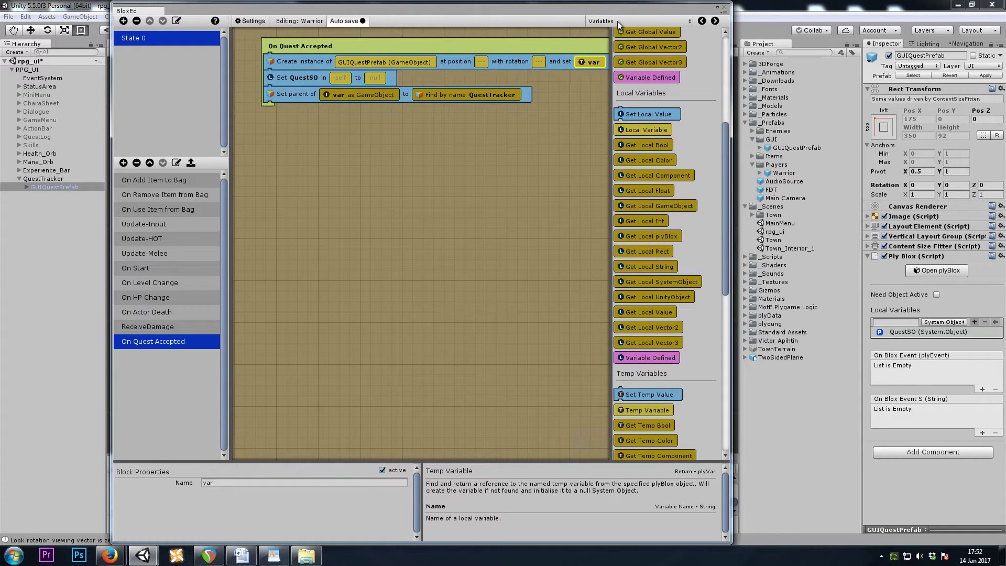
scroll(658, 261, down, 5)
drag(678, 272, 341, 78)
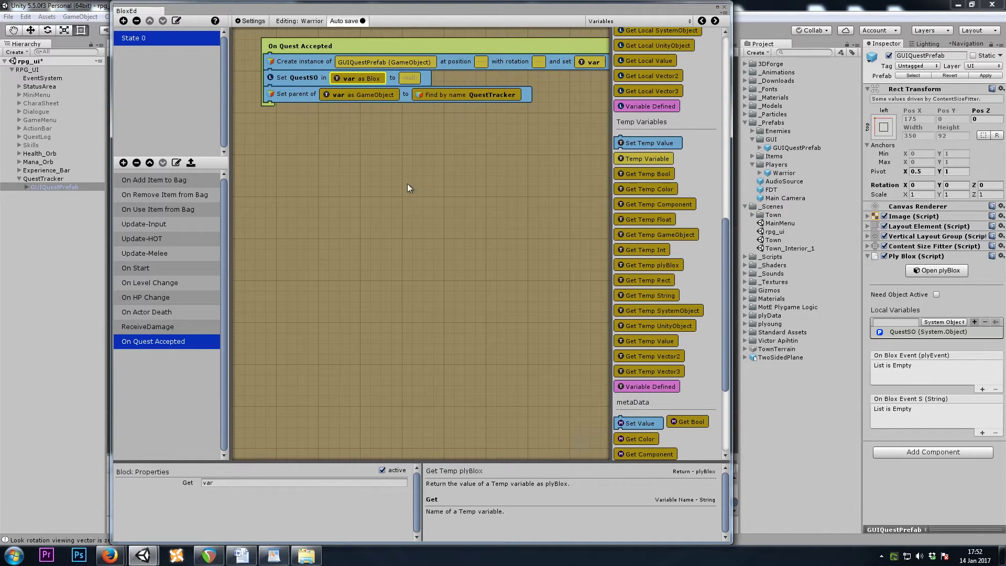
- Fill QuestSO's value with a system object variable named questObj and close BloxEd
click(407, 81)
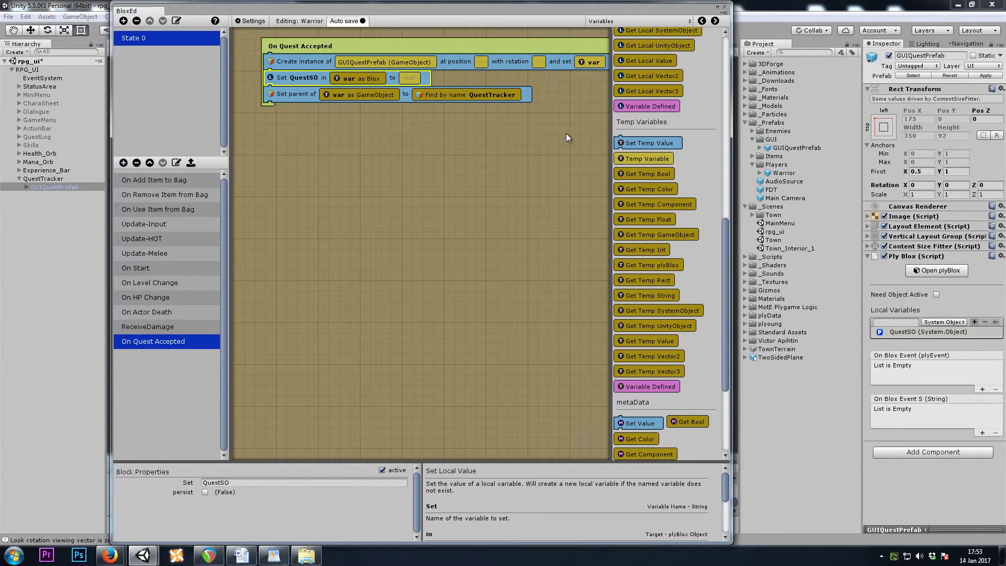
click(498, 367)
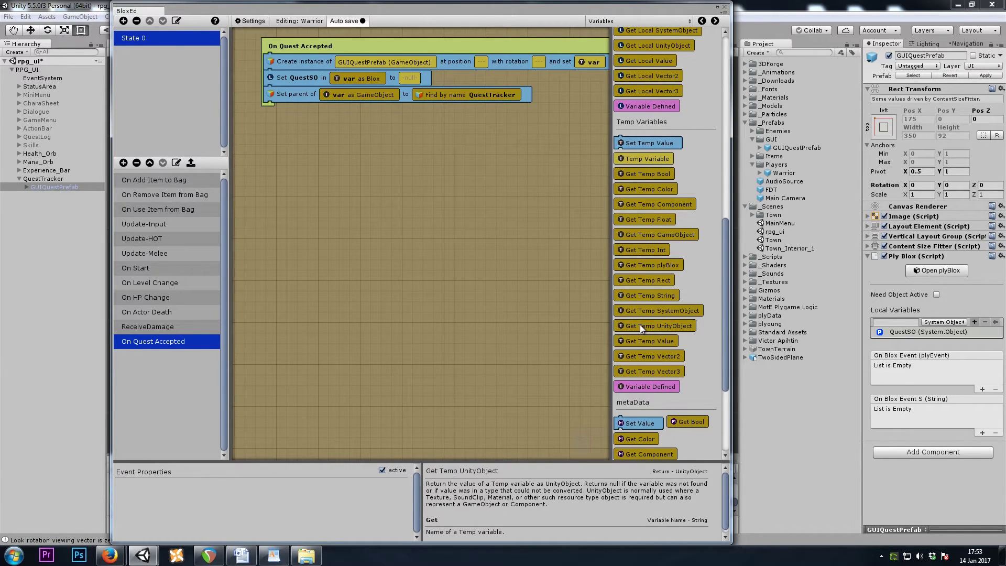
drag(667, 313, 415, 81)
click(228, 490)
text(ques)
text(t0)
text(bj)
click(391, 249)
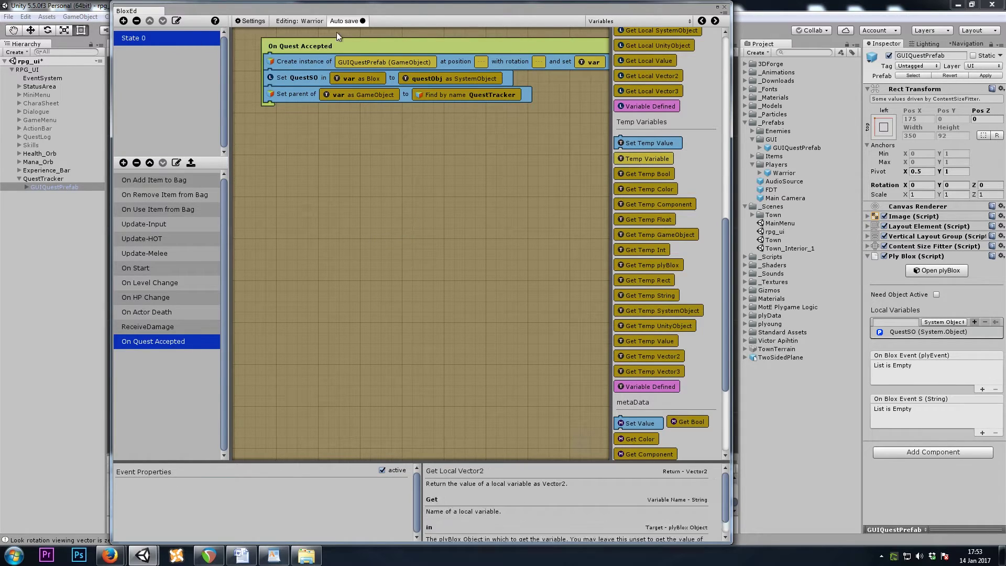
click(725, 9)
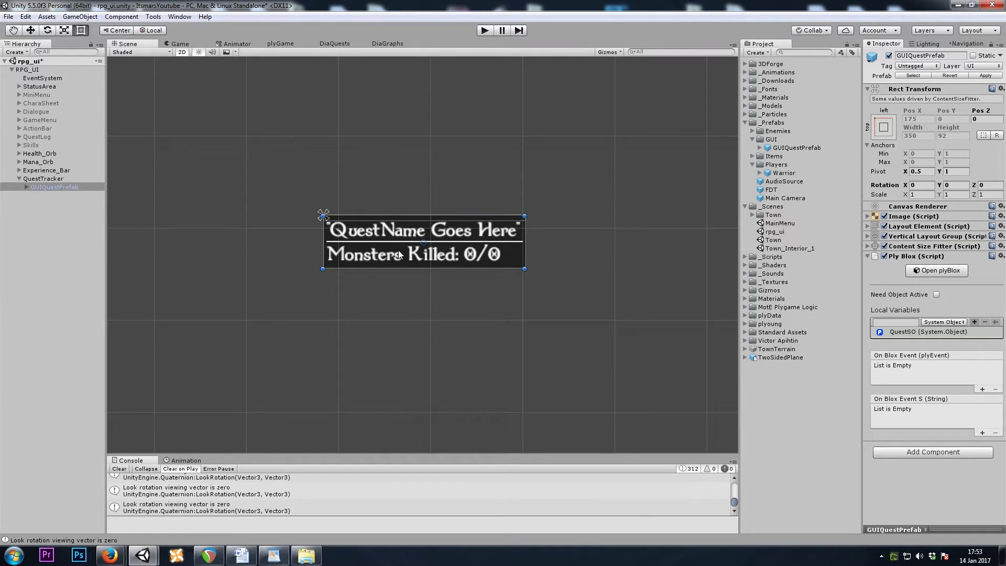
- Check the [QuestName], [Condition], [CurrentValue] and [TargetValue] texts, then open GUIQuestPrefab's plyBlox editor
click(25, 187)
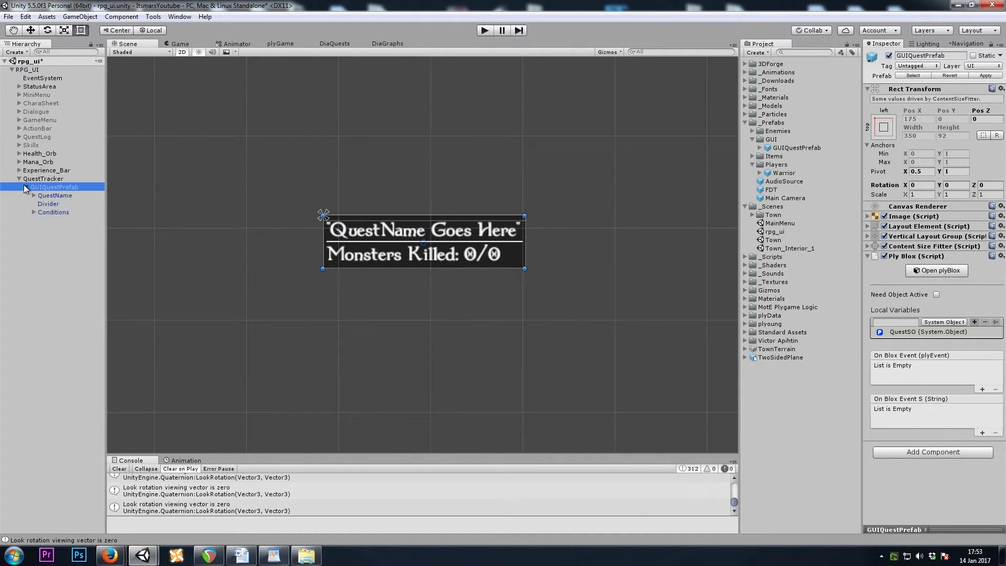
click(32, 237)
click(41, 246)
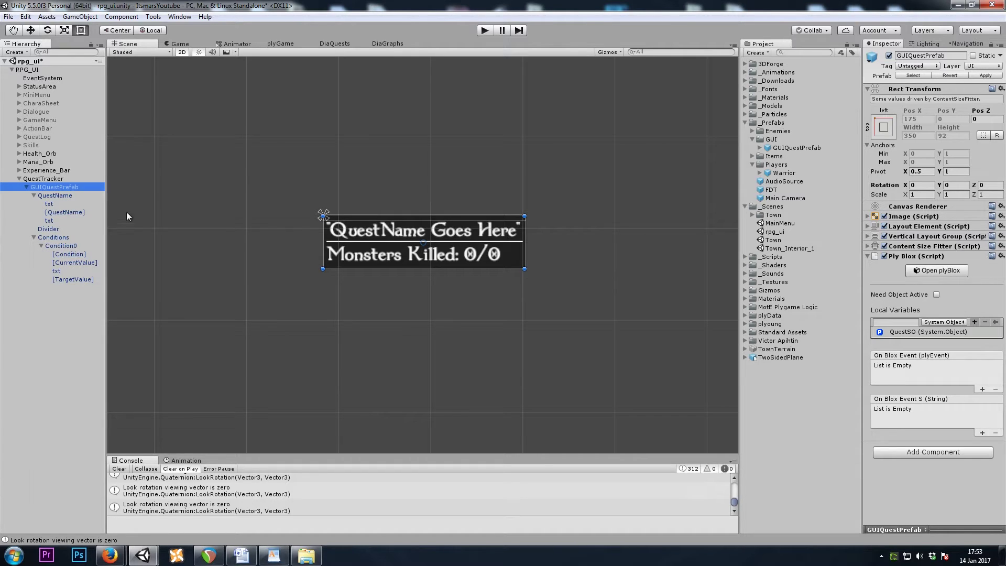
click(82, 214)
click(84, 255)
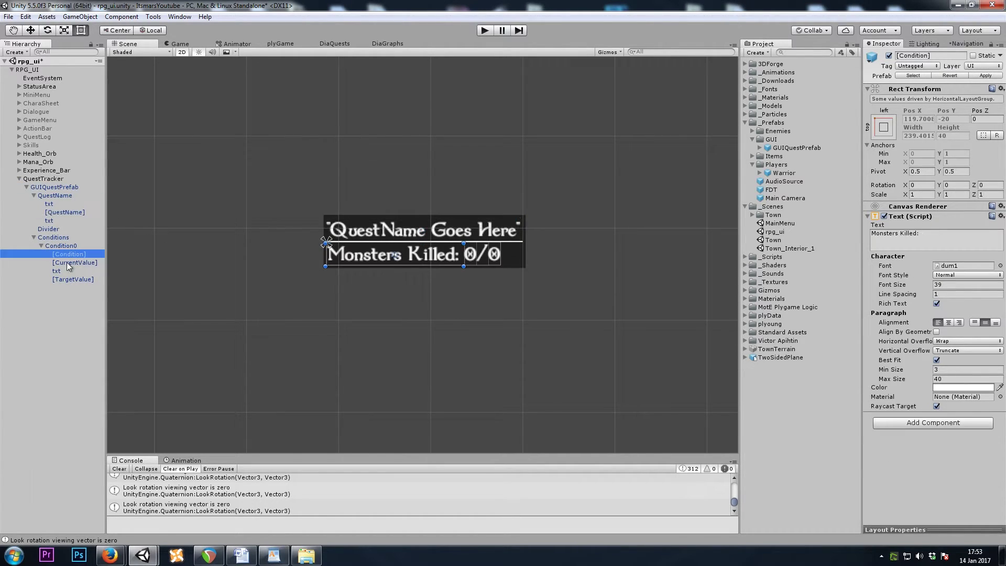
click(87, 262)
click(75, 280)
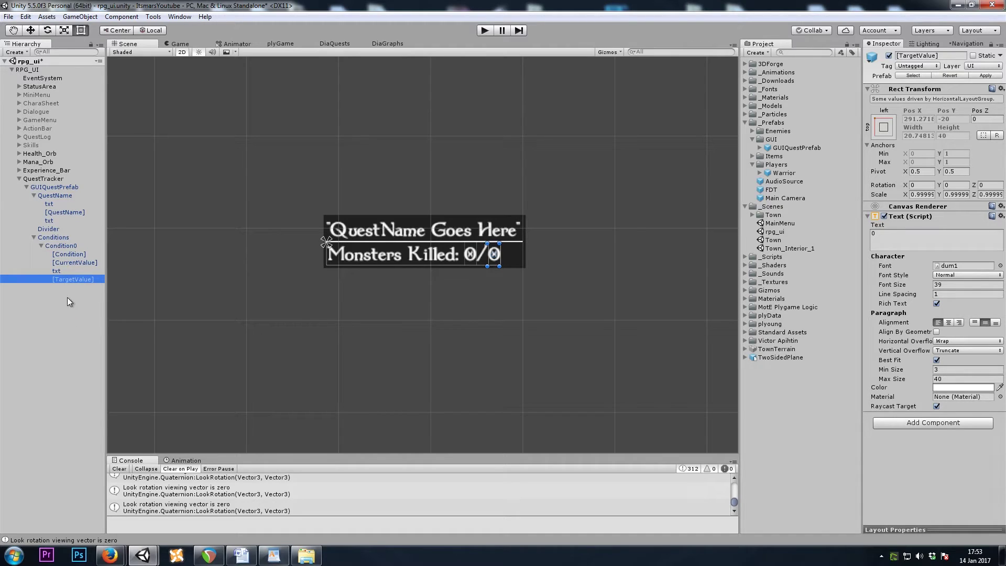
click(57, 188)
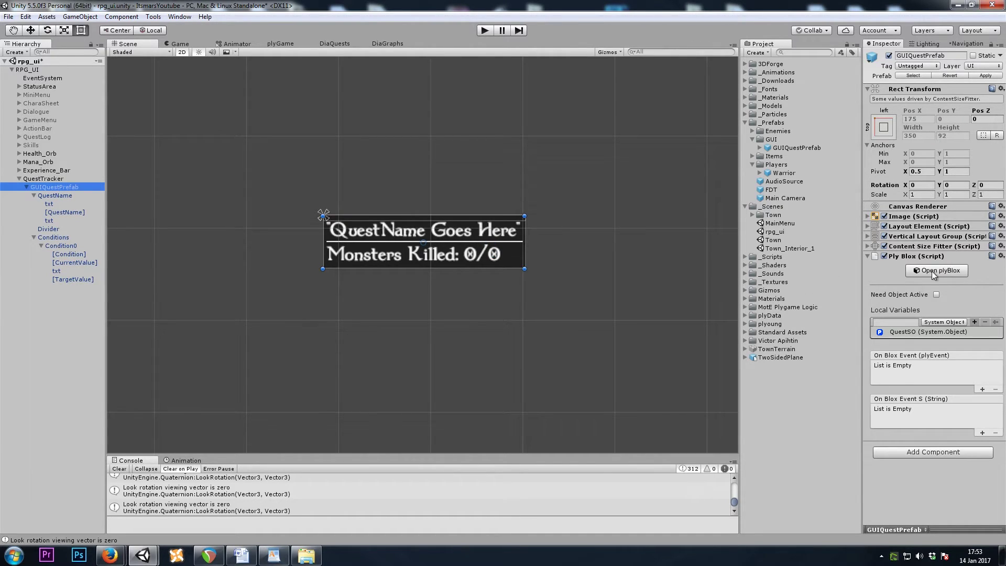
click(935, 273)
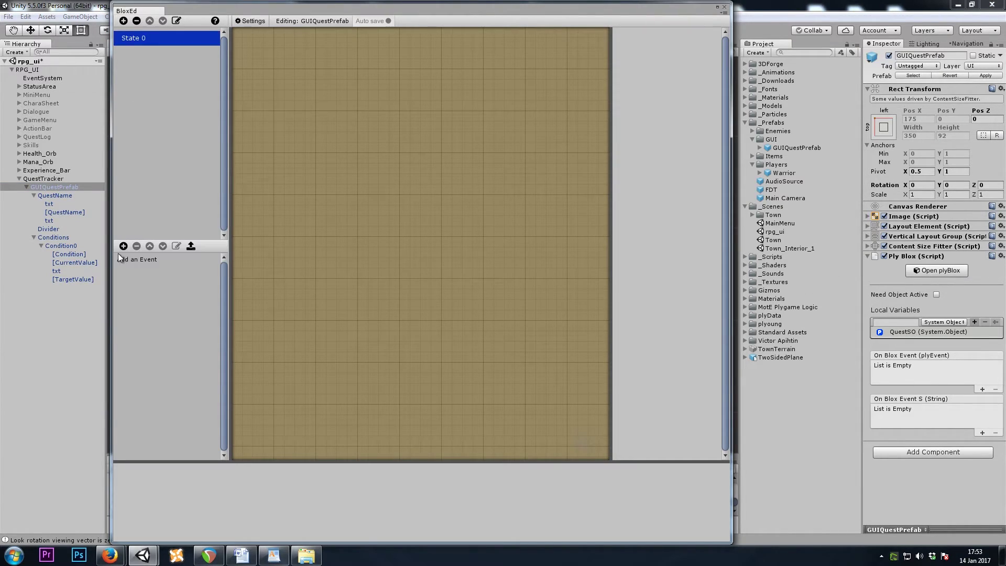
- Add an On Start event with a GUI Set Text block targeting [QuestName]
click(123, 245)
mouse_move(163, 277)
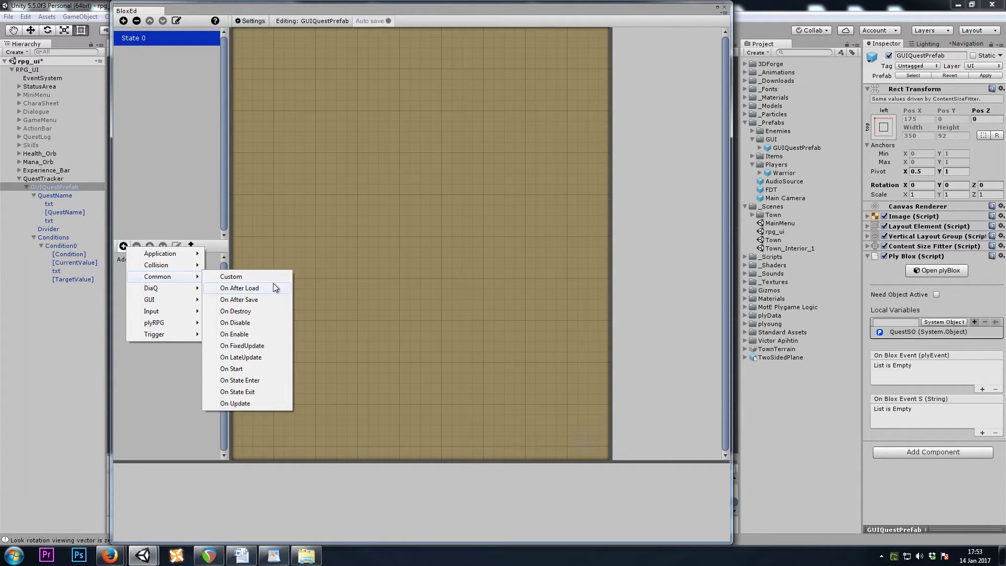
click(258, 369)
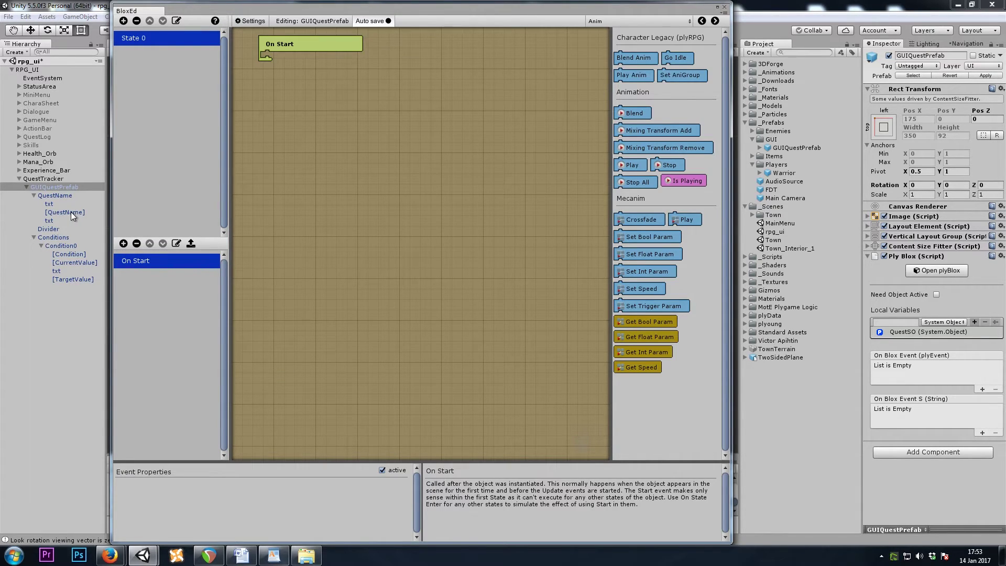
click(615, 22)
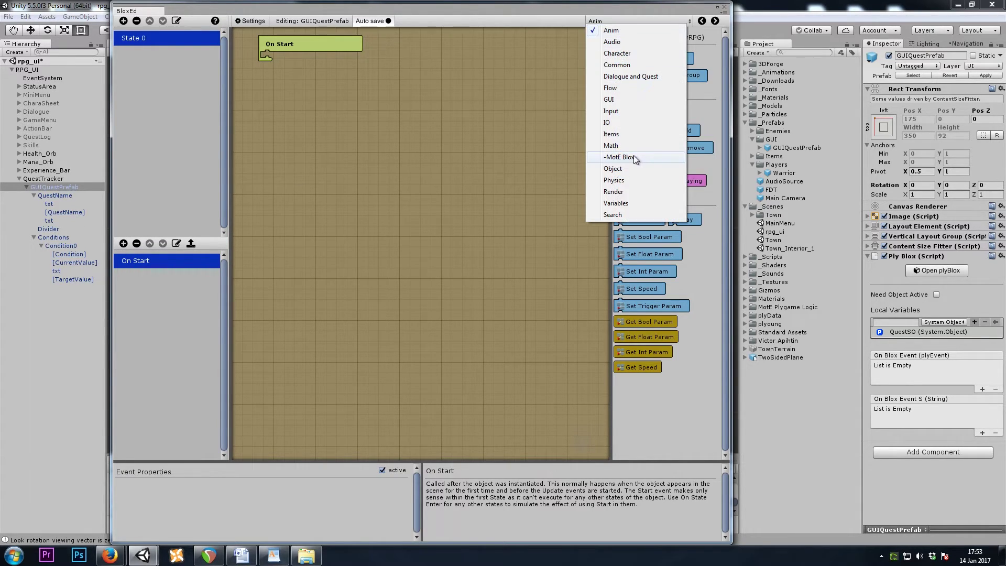
click(609, 100)
scroll(682, 220, down, 4)
scroll(674, 319, up, 3)
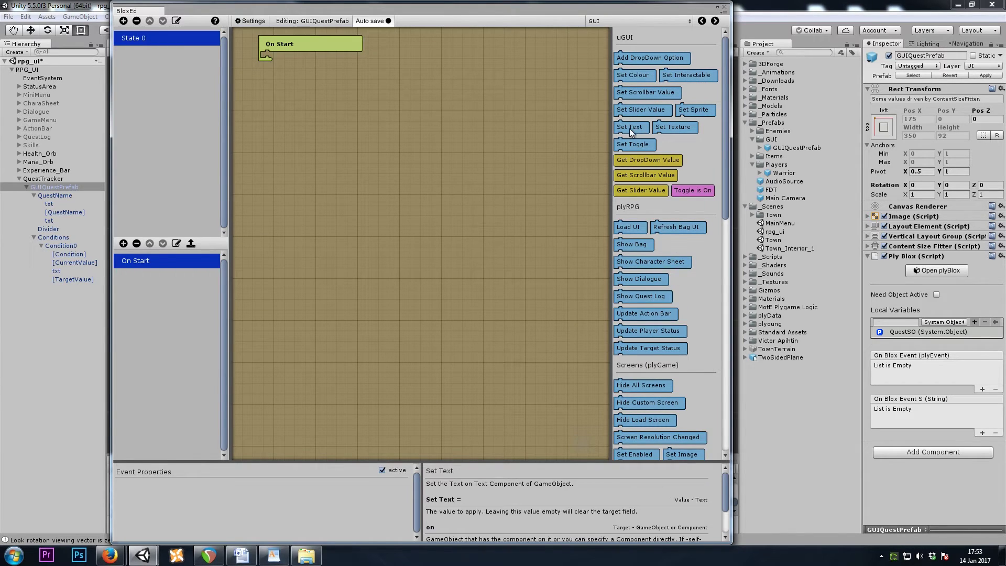
drag(630, 128, 304, 55)
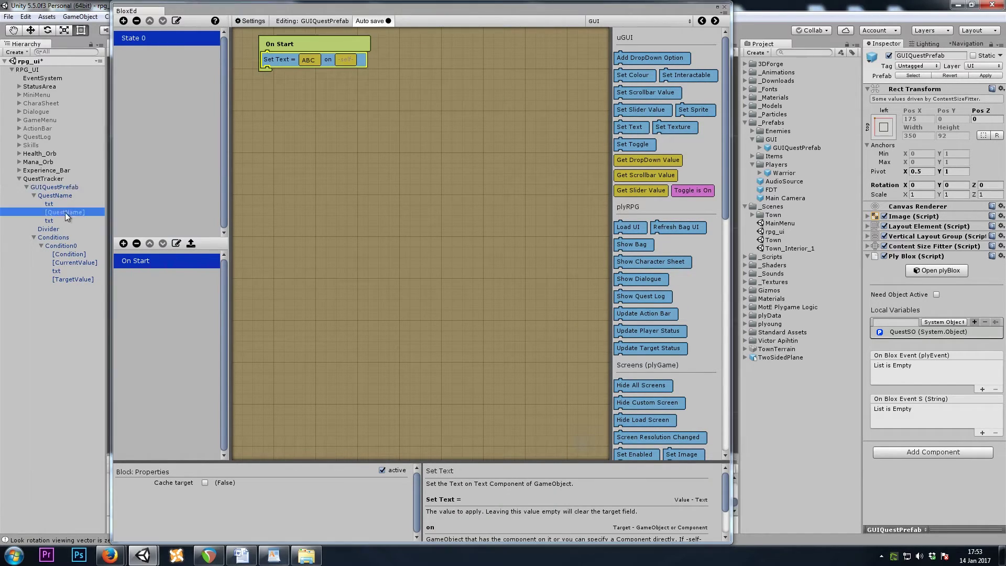
drag(68, 214, 350, 70)
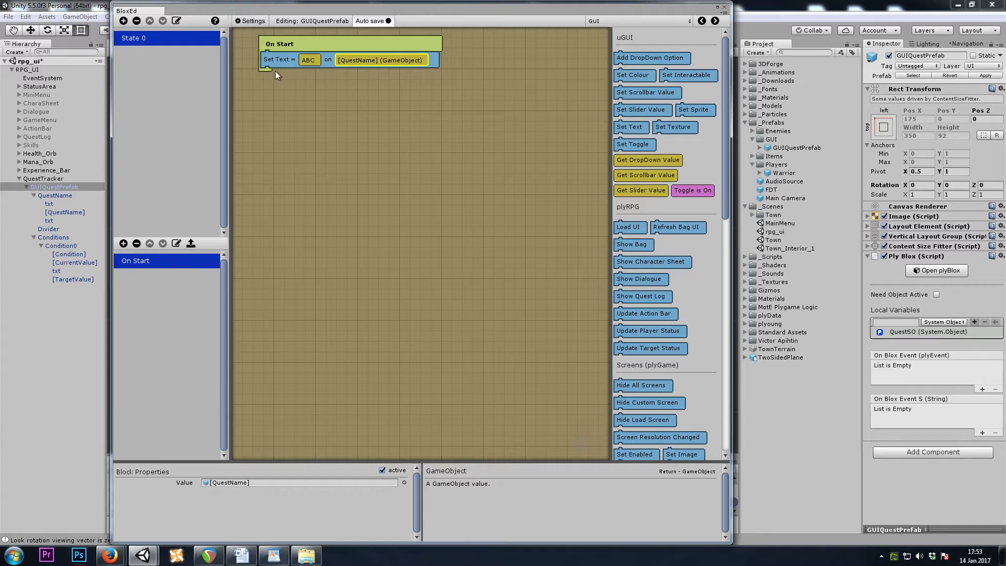
- Fill the Set Text value with local variable QuestSO converted 'as String'
click(303, 64)
click(618, 21)
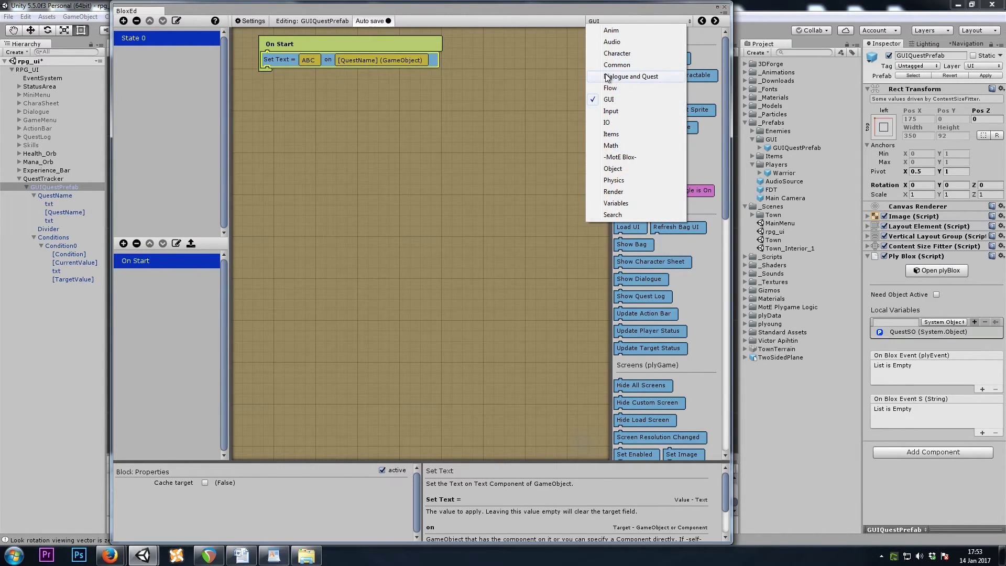
click(629, 72)
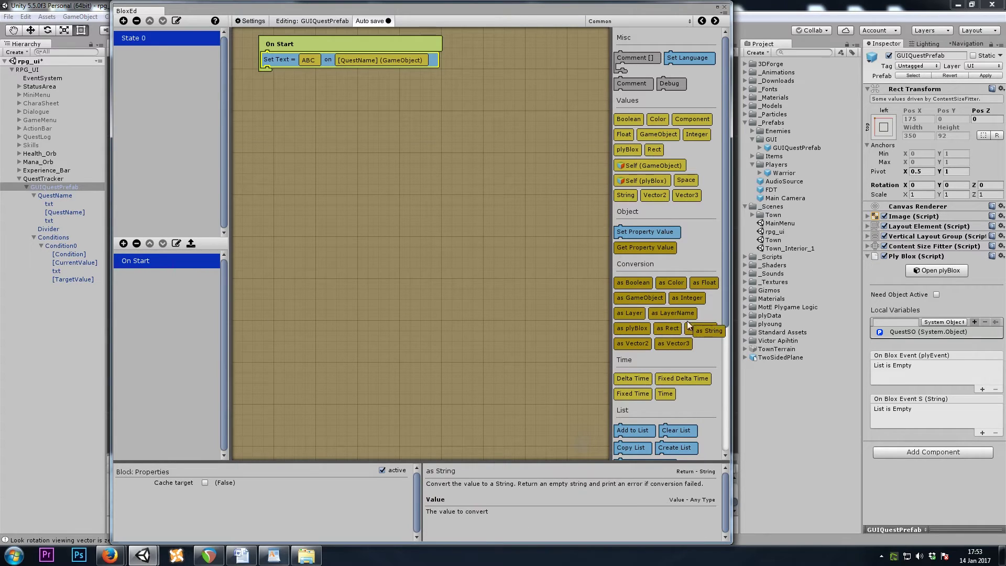
drag(702, 328, 312, 61)
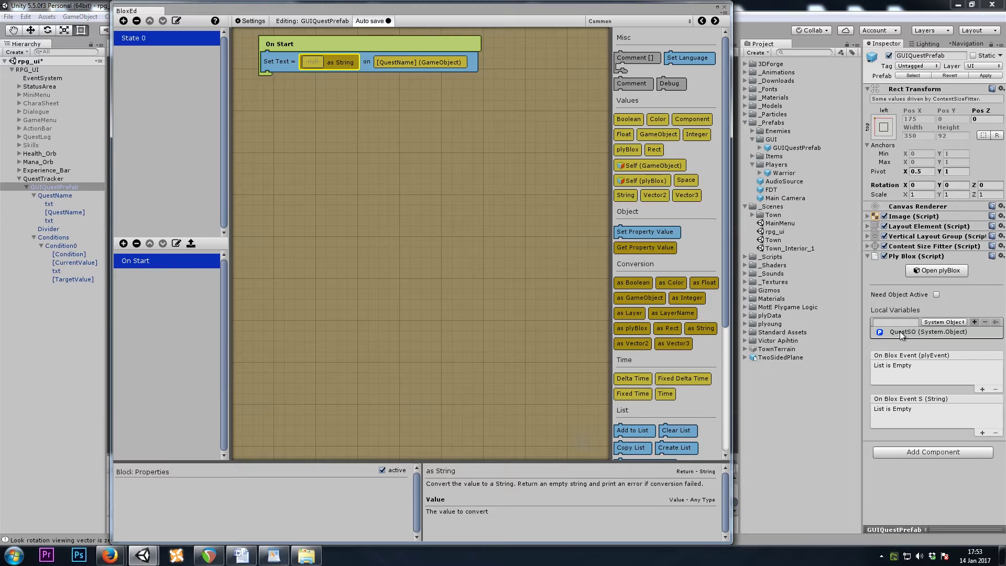
click(626, 19)
click(638, 209)
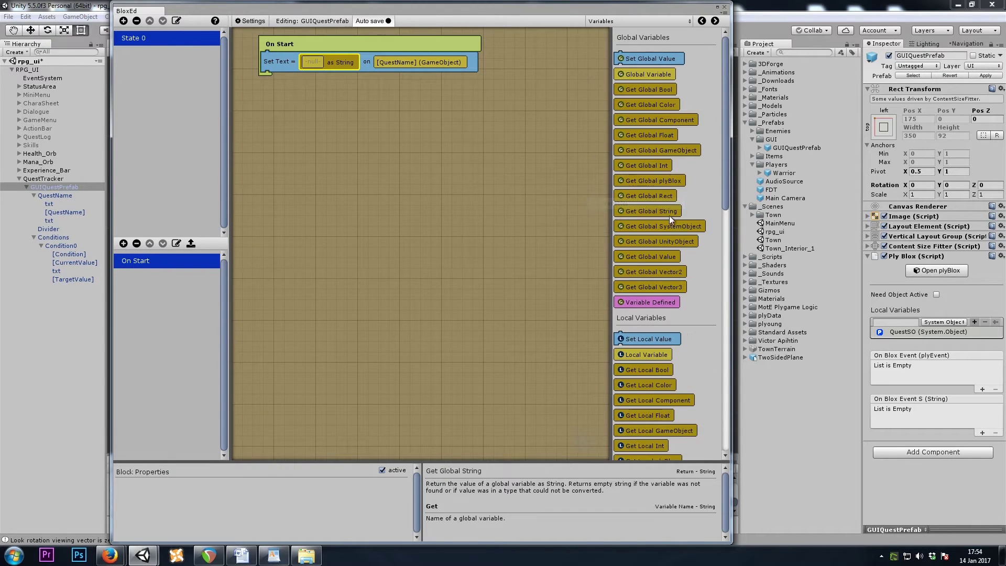
scroll(668, 325, down, 3)
drag(648, 291, 316, 63)
click(234, 483)
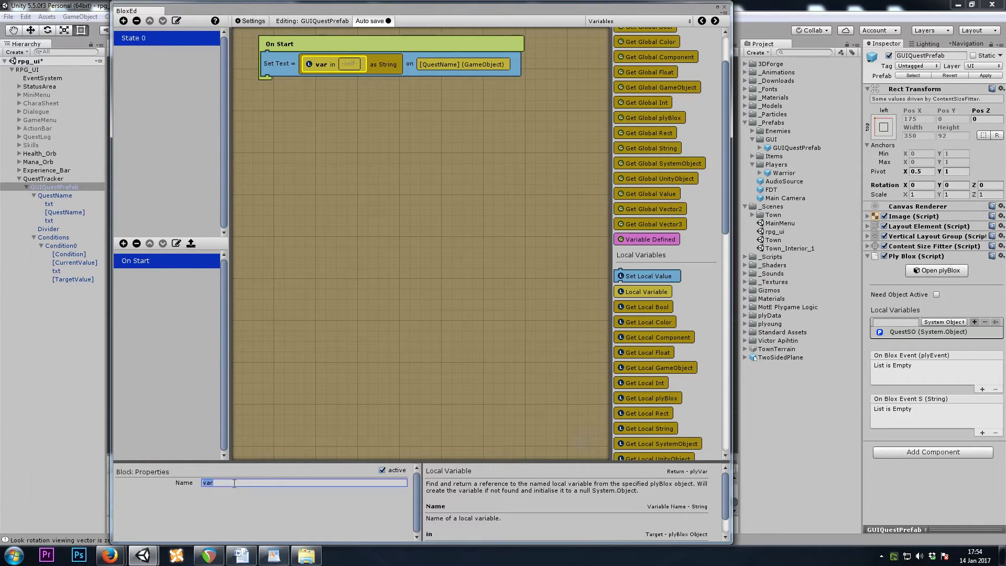
text(QuestSO)
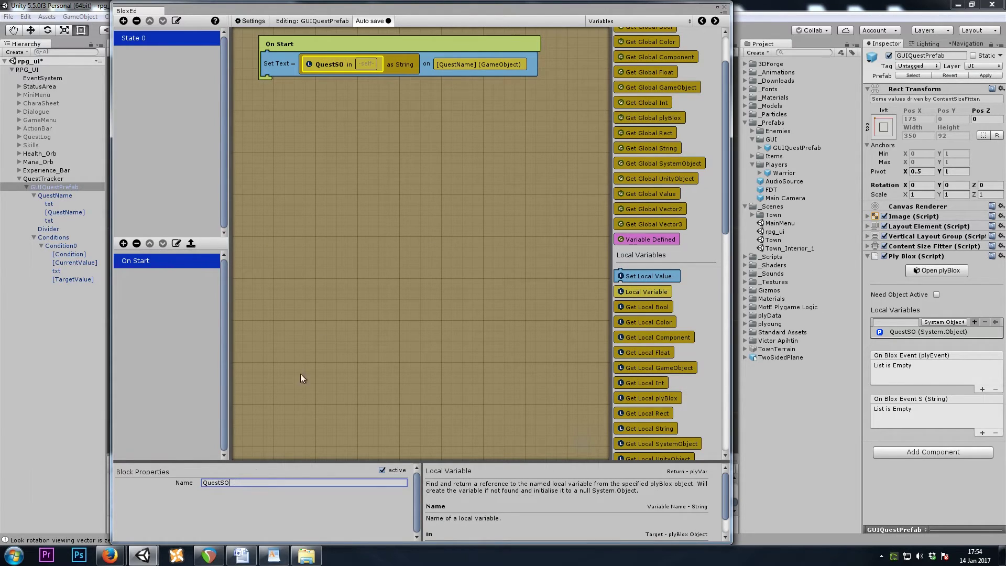
click(319, 339)
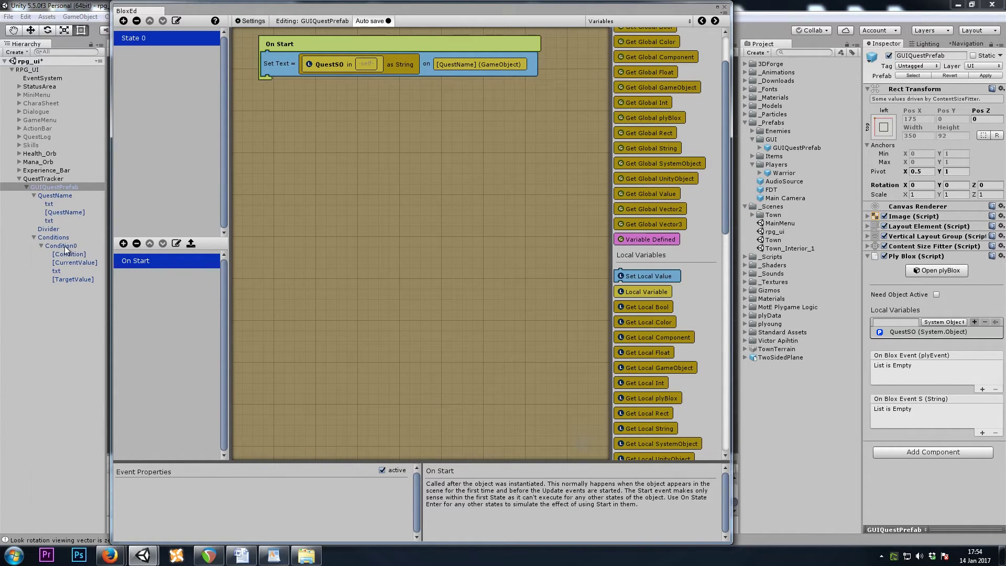
click(290, 72)
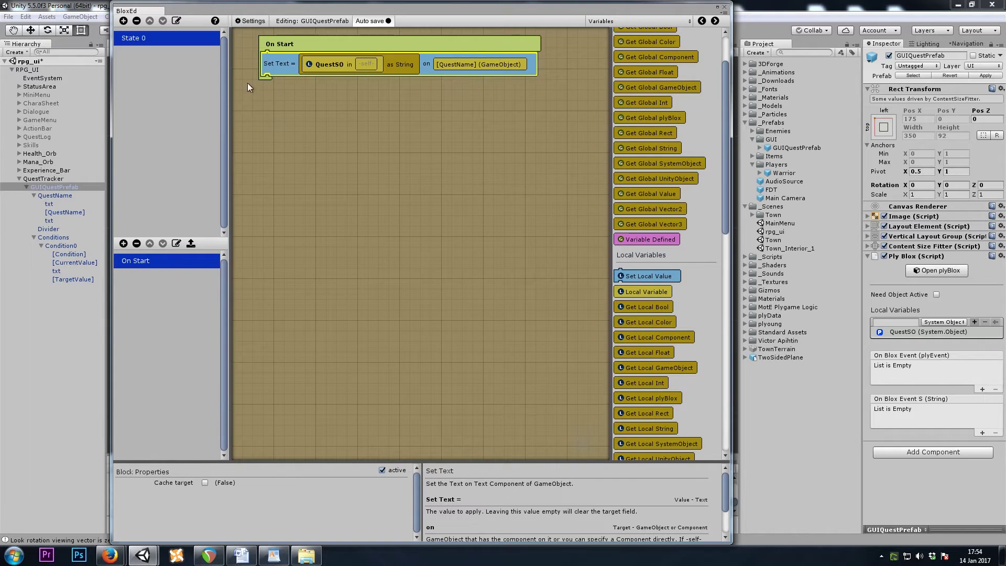
- Duplicate the Set Text block onto [Condition] reading Get Property Value 'text', then open DiaQuests
key(ctrl+d)
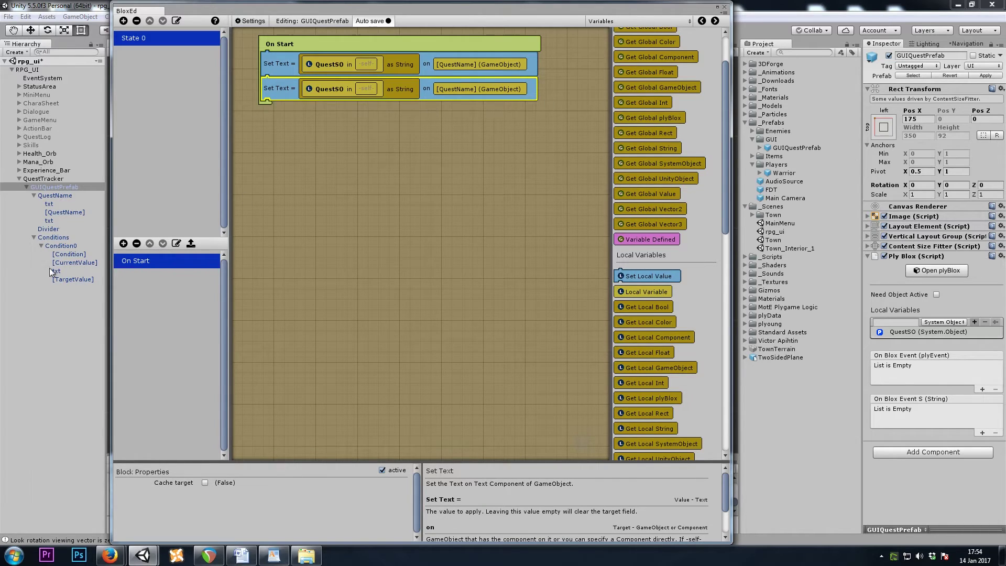
drag(67, 255, 448, 85)
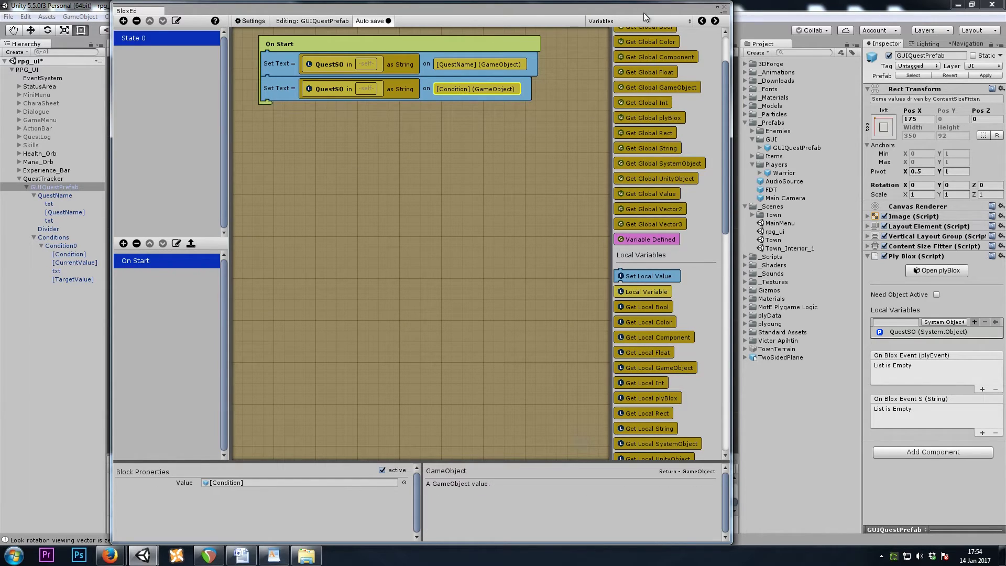
click(622, 20)
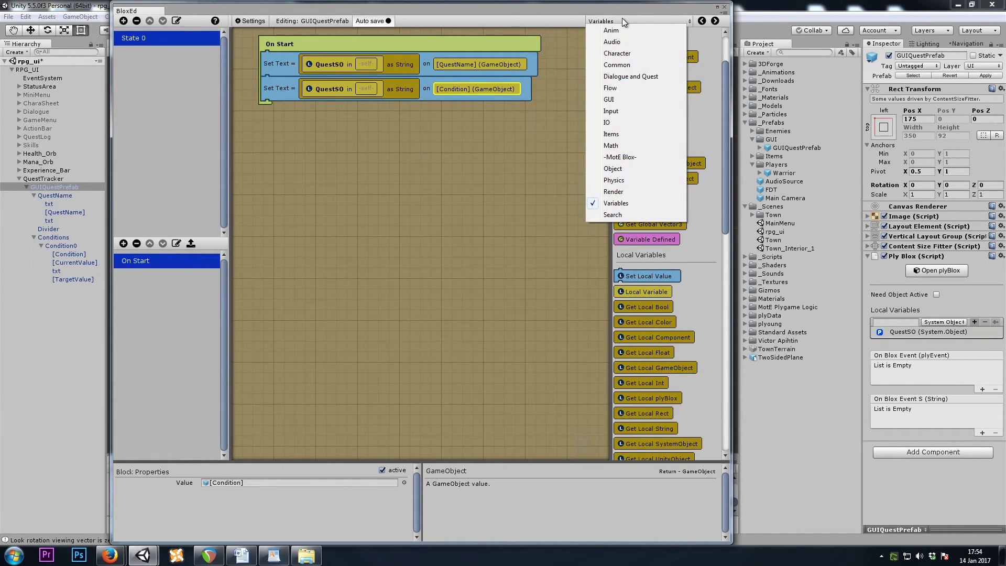
click(633, 66)
click(409, 89)
drag(646, 183, 317, 90)
click(221, 482)
text(text)
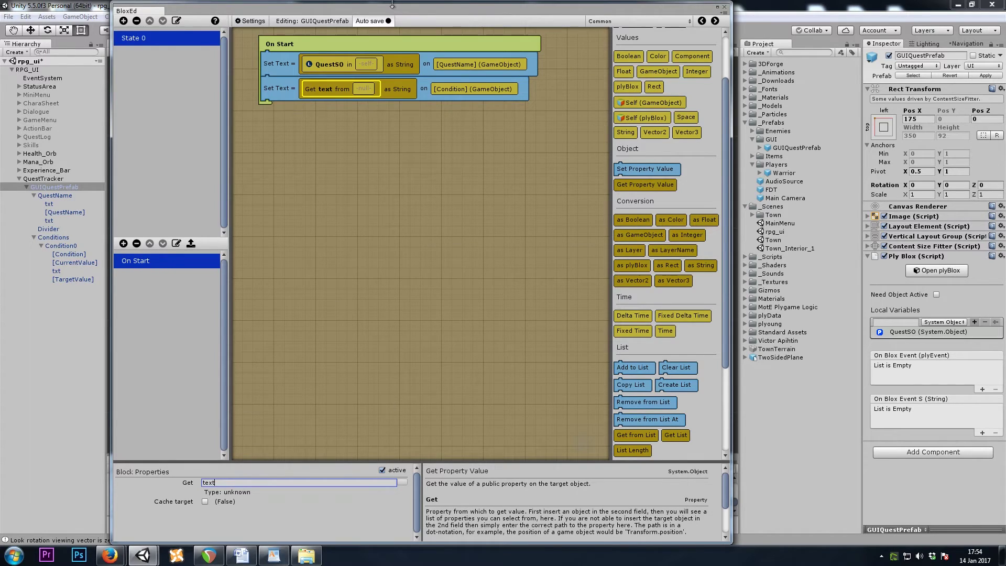
drag(397, 6, 387, 316)
click(342, 43)
- Replace the Get text source with DiaQ Quest Condition index 0, using QuestSO as the quest
click(255, 206)
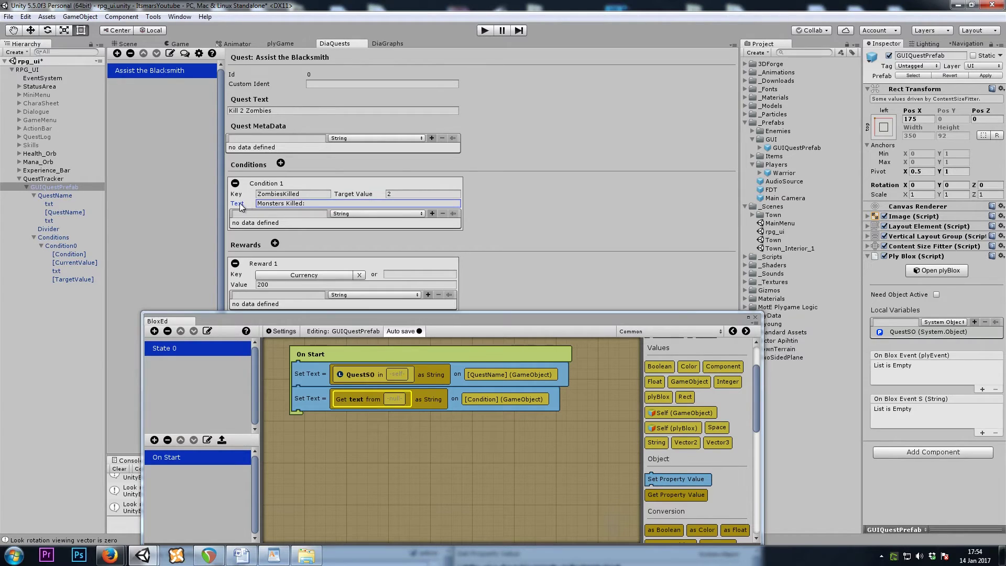
drag(555, 320, 549, 84)
click(622, 101)
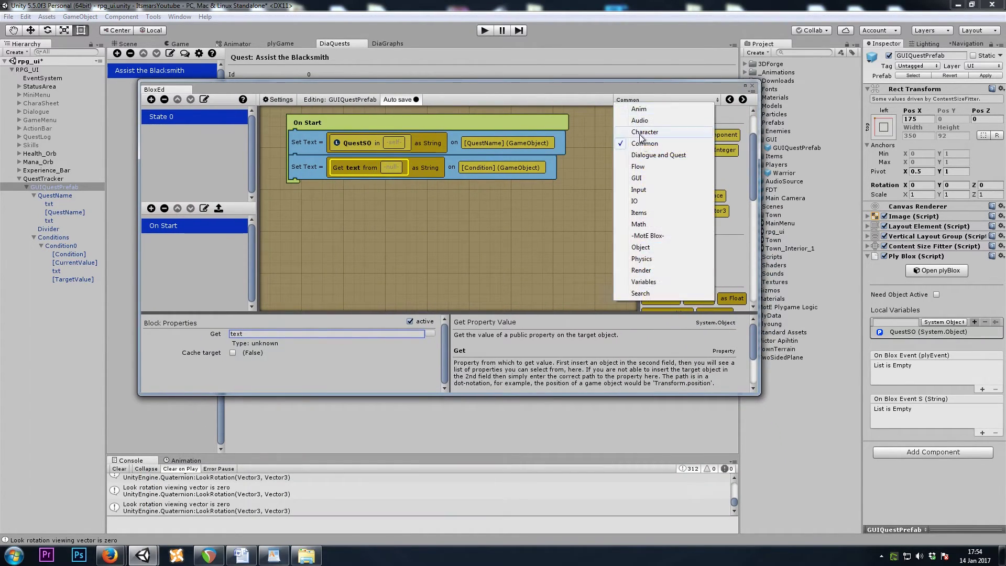
click(650, 154)
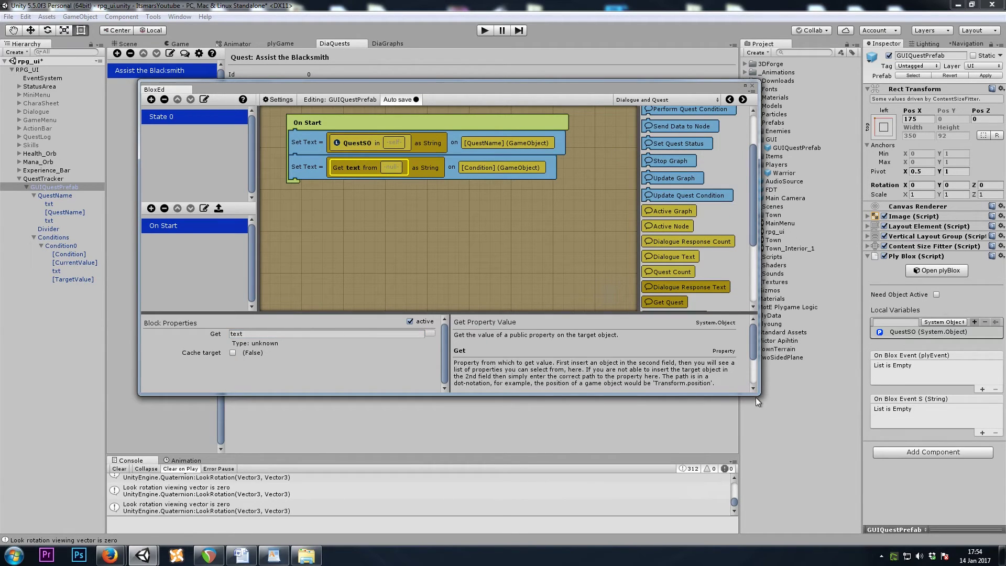
drag(759, 393, 835, 506)
scroll(776, 262, down, 1)
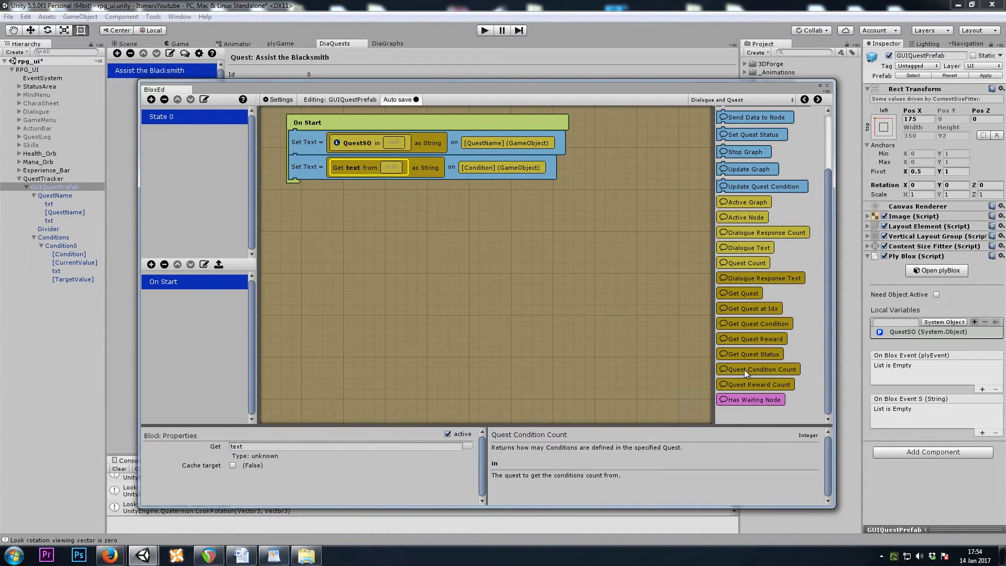
drag(748, 325, 394, 168)
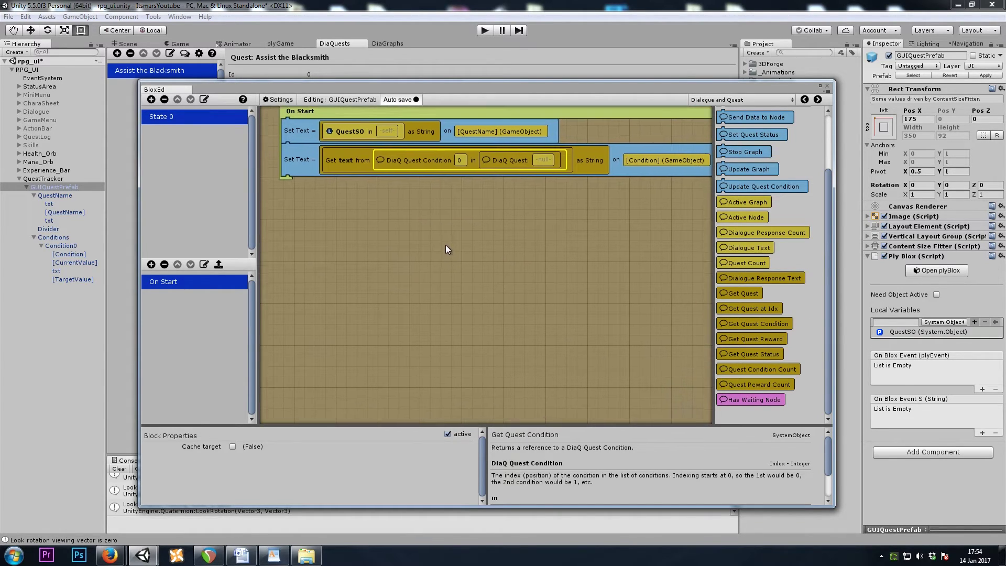
click(417, 170)
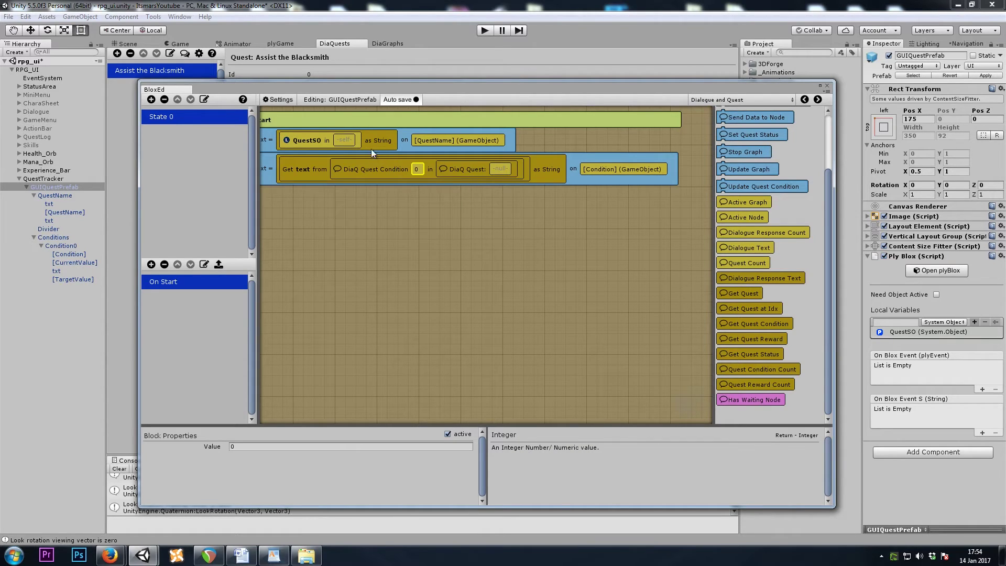
click(415, 135)
drag(539, 166, 542, 168)
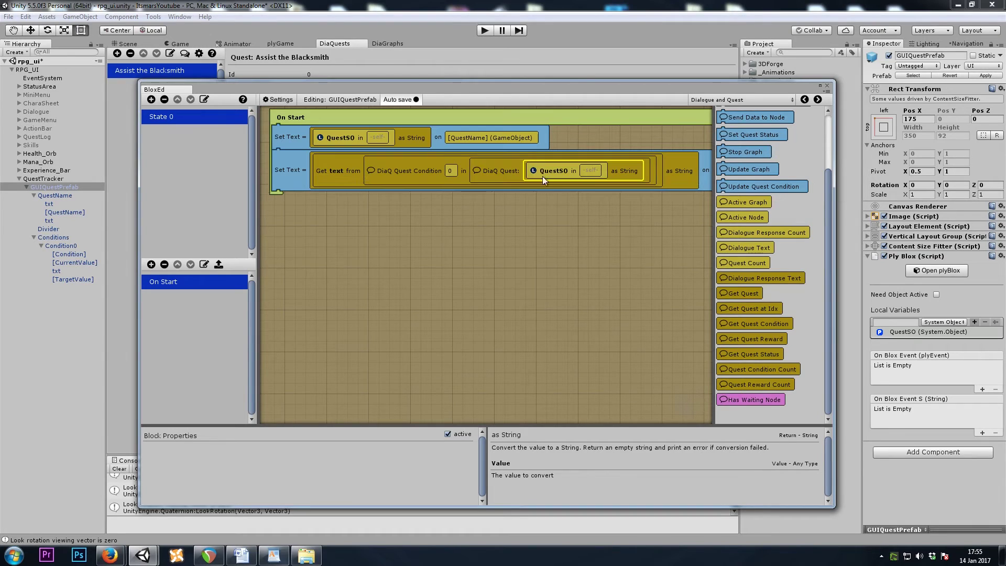
click(613, 151)
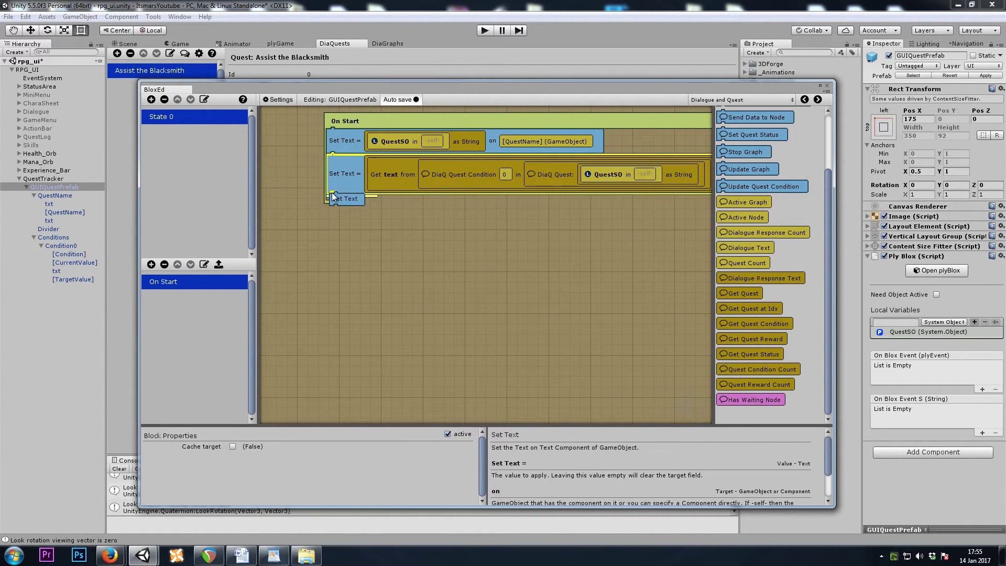
- Duplicate the Set Text row to write Condition 0's targetValue onto [TargetValue]
drag(333, 198, 334, 201)
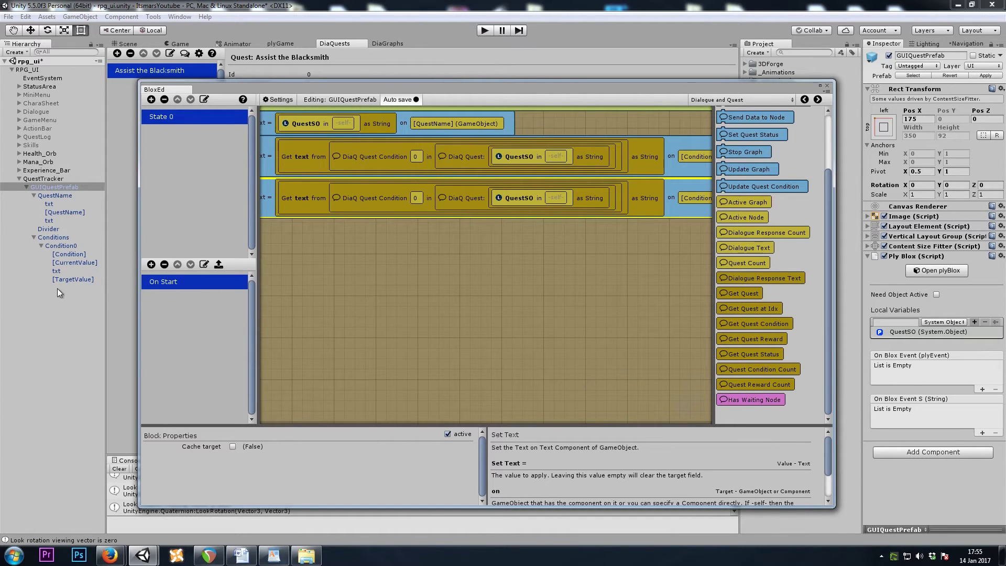
drag(58, 280, 693, 200)
click(404, 215)
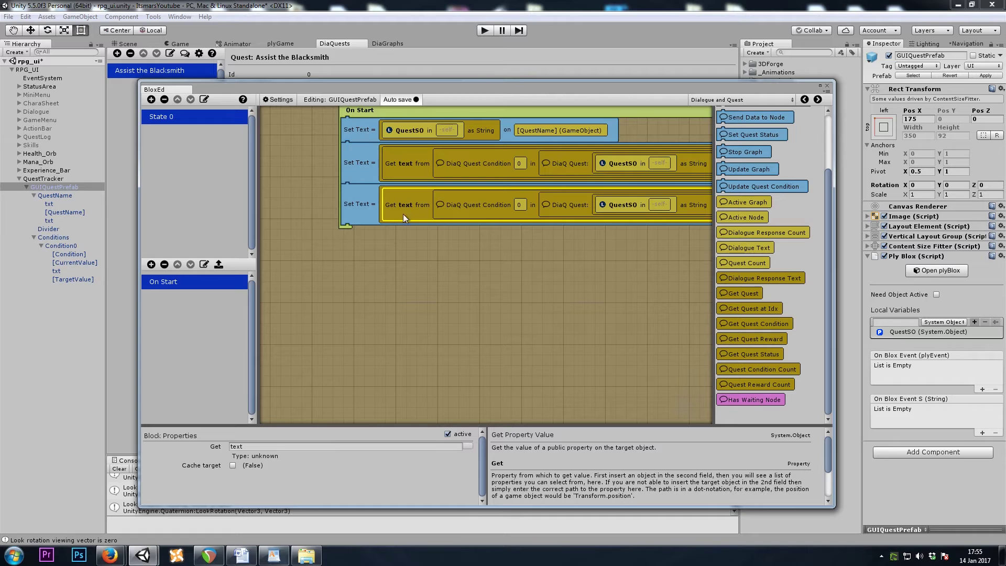
click(283, 448)
text(targetValue)
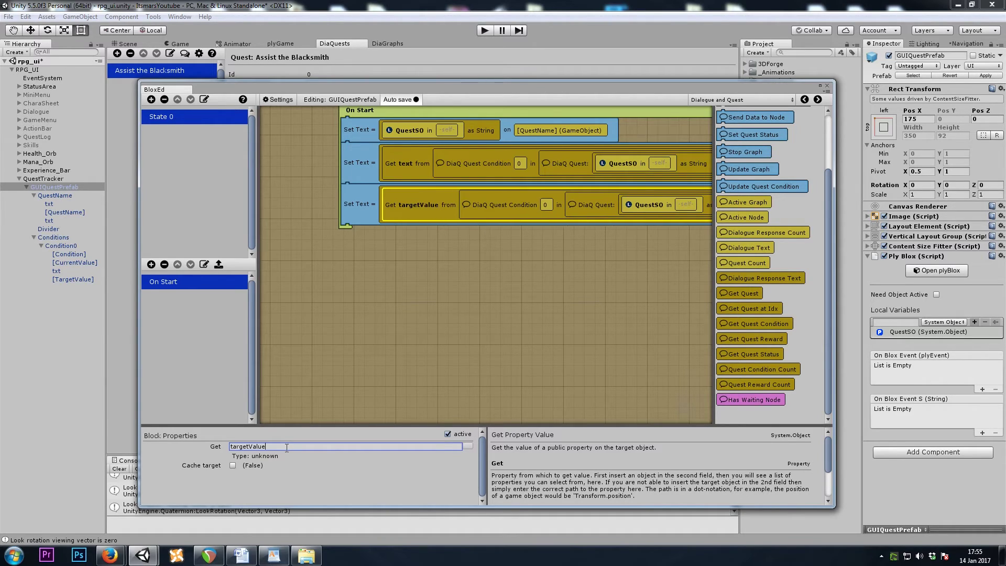
click(461, 260)
click(461, 260)
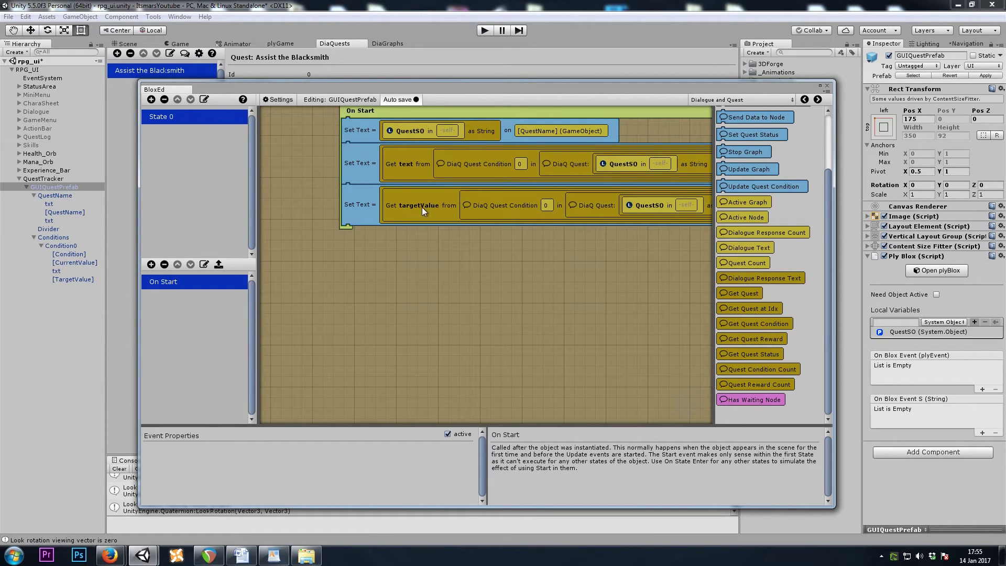
middle_drag(466, 269, 403, 304)
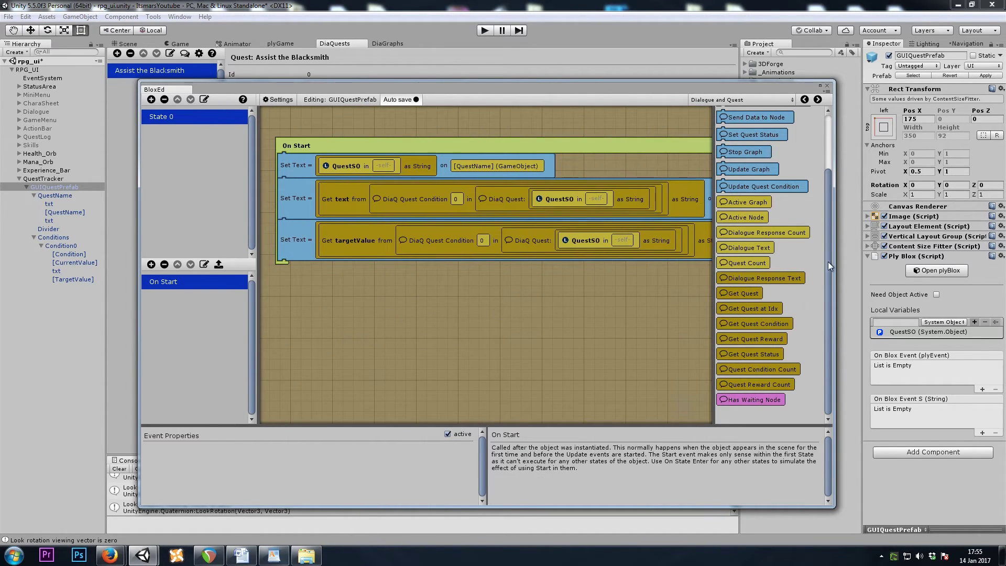
drag(834, 262, 927, 262)
click(352, 241)
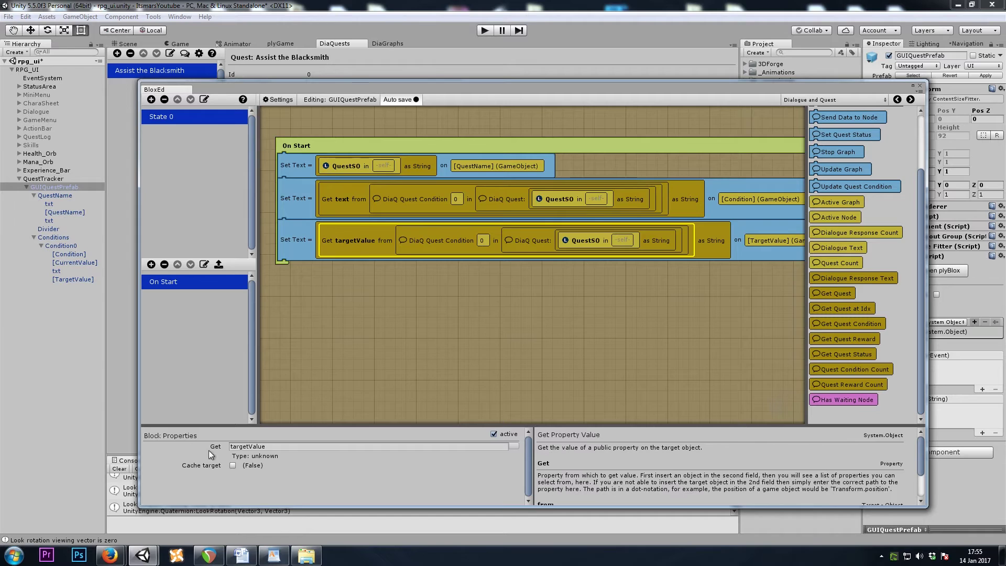
scroll(390, 359, down, 2)
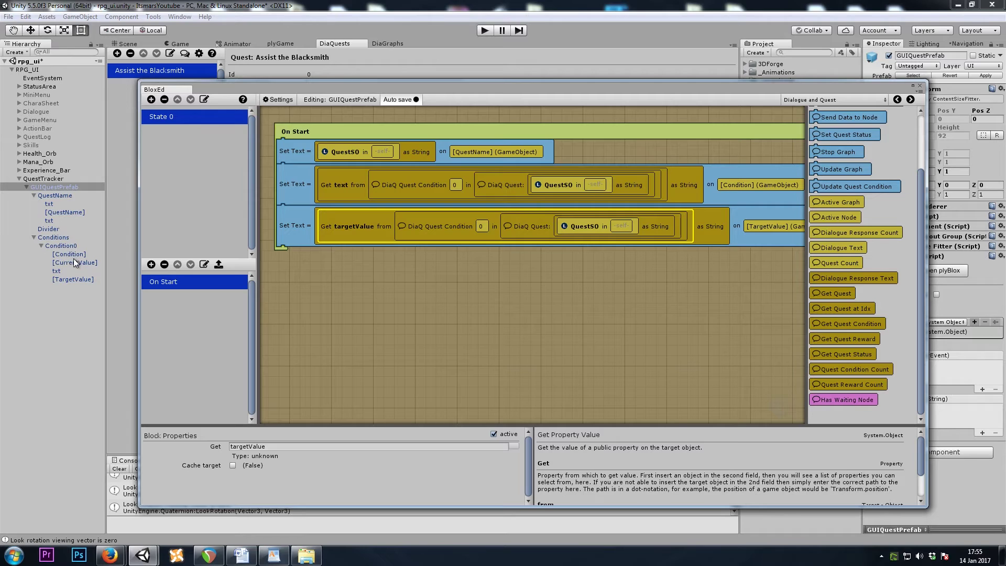
click(151, 264)
- Add an On Update event and paste a copy of the targetValue Set Text row into it
mouse_move(192, 299)
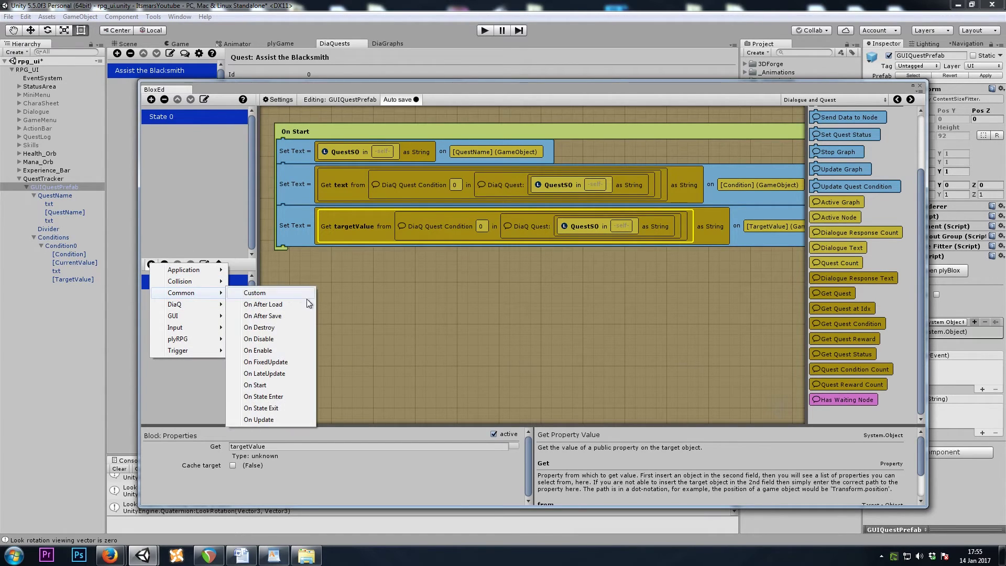
click(276, 420)
click(166, 274)
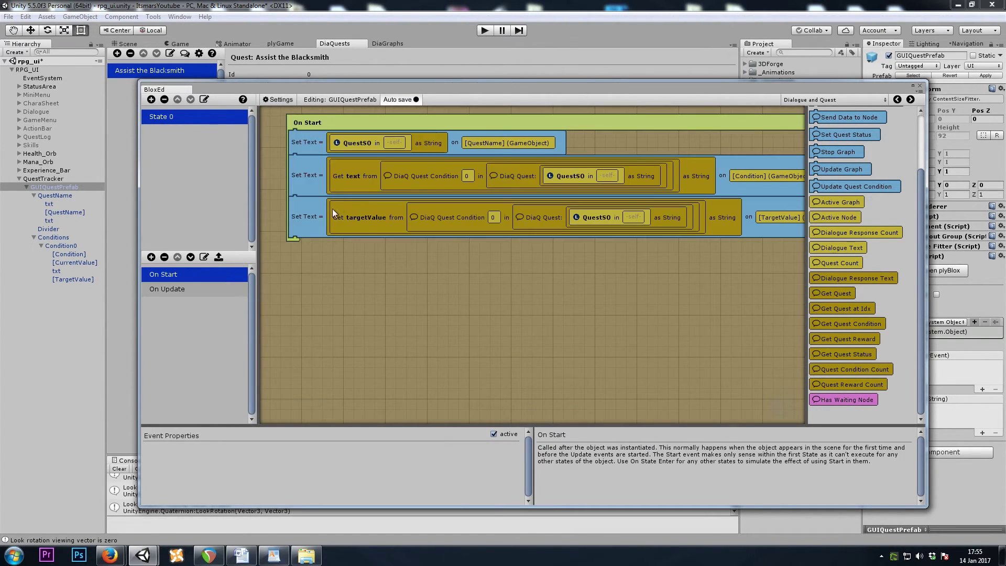
click(325, 213)
key(ctrl+c)
click(167, 289)
key(ctrl+v)
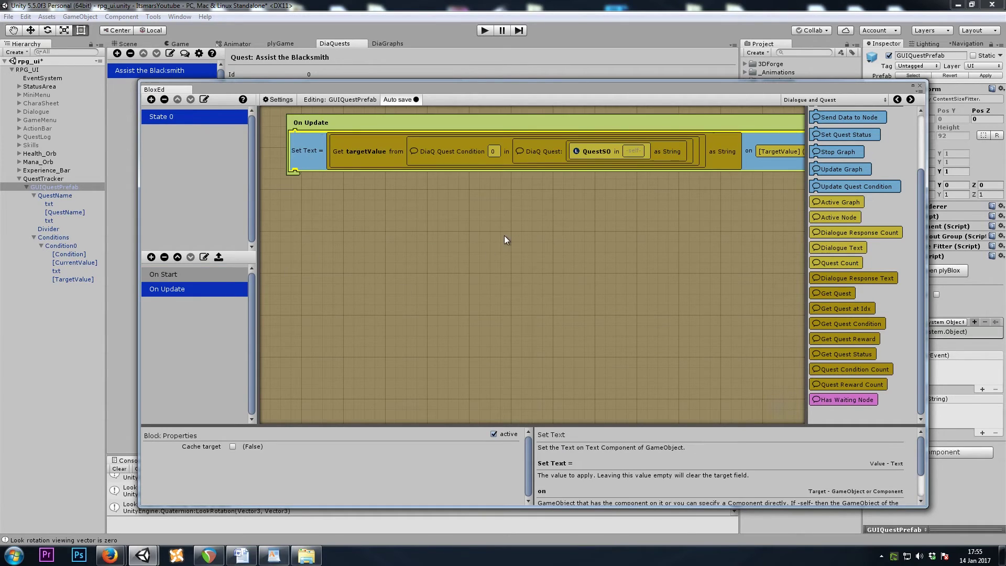
middle_drag(505, 240, 435, 270)
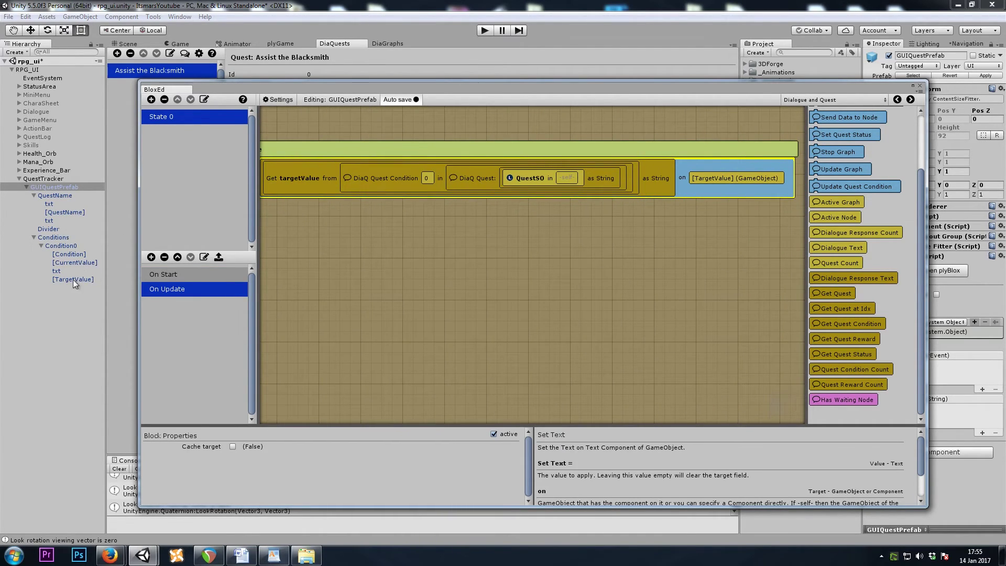
- Retarget the pasted row to [CurrentValue] and make it read performedTimes
drag(71, 264, 740, 178)
middle_drag(430, 263, 532, 263)
click(445, 179)
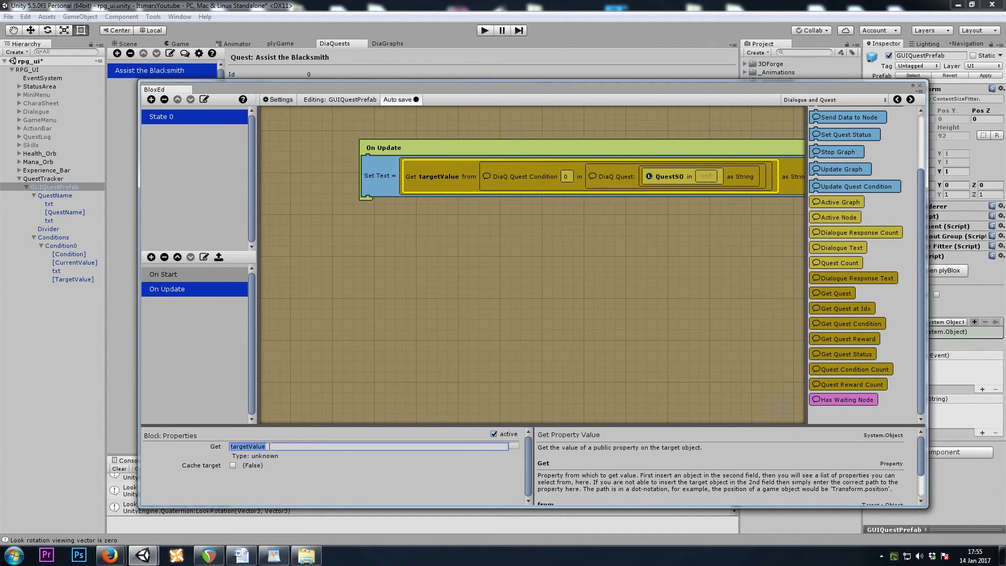
text(perfor)
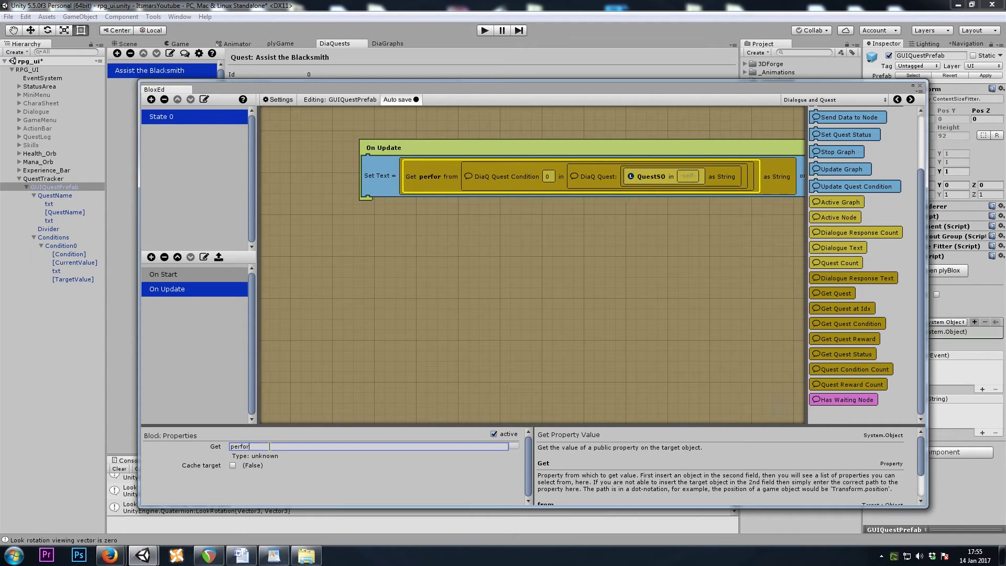
text(medTimes)
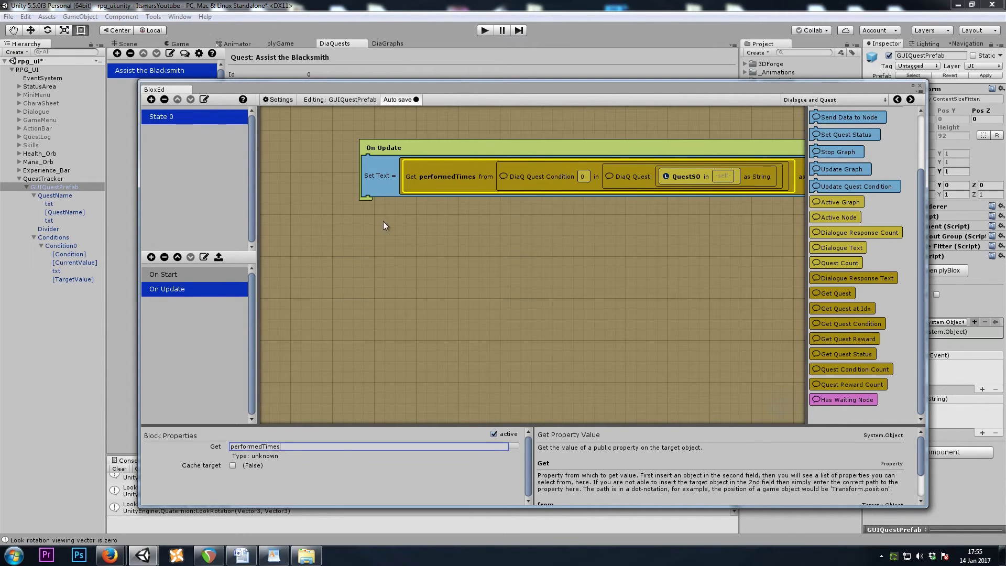
click(466, 253)
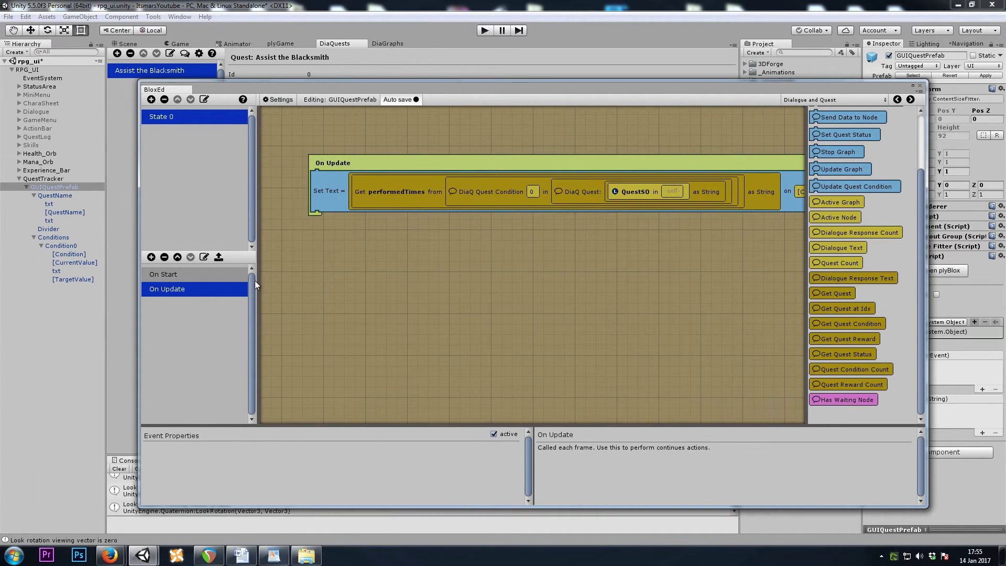
- Review the QuestName, Condition and TargetValue rows against the On Update row
click(168, 274)
click(326, 152)
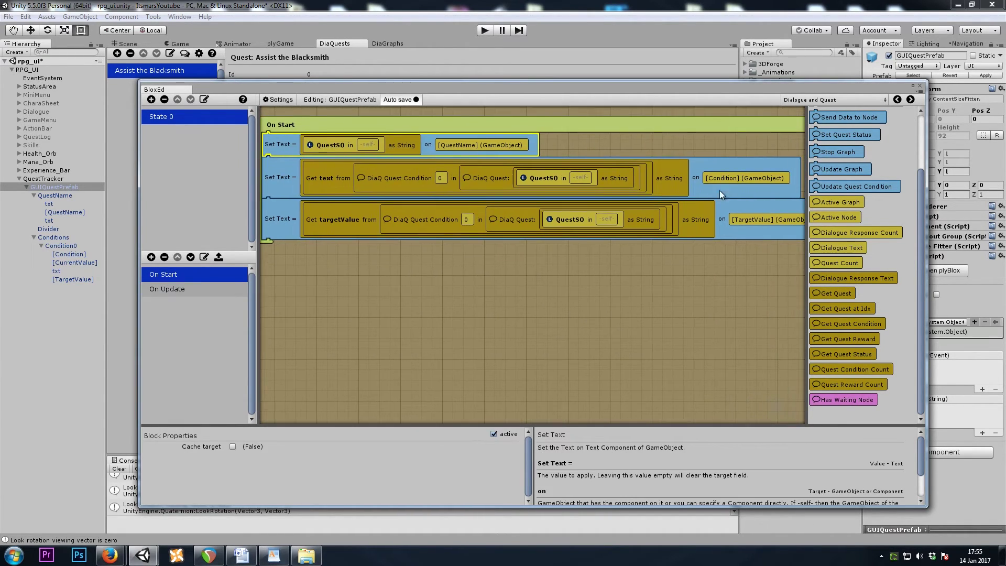
click(717, 169)
click(762, 208)
click(210, 289)
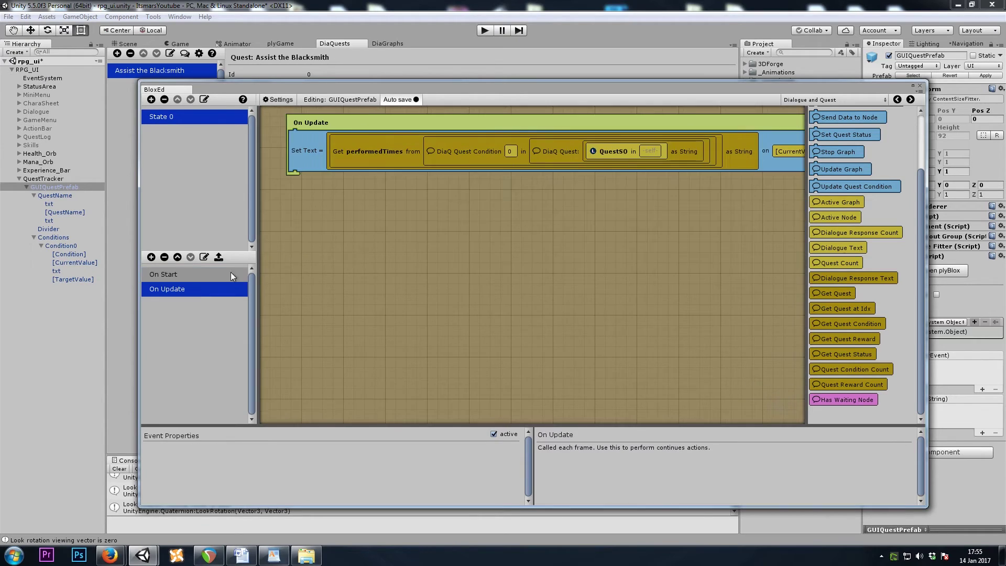
middle_drag(720, 227, 680, 226)
click(748, 164)
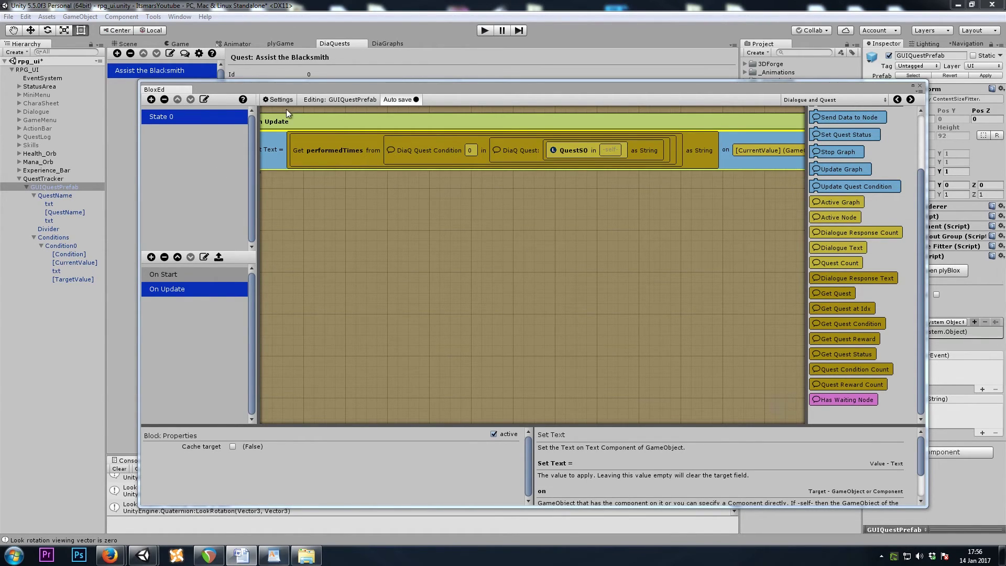
drag(305, 88, 291, 84)
- Add a second On Update event containing an If block
click(137, 254)
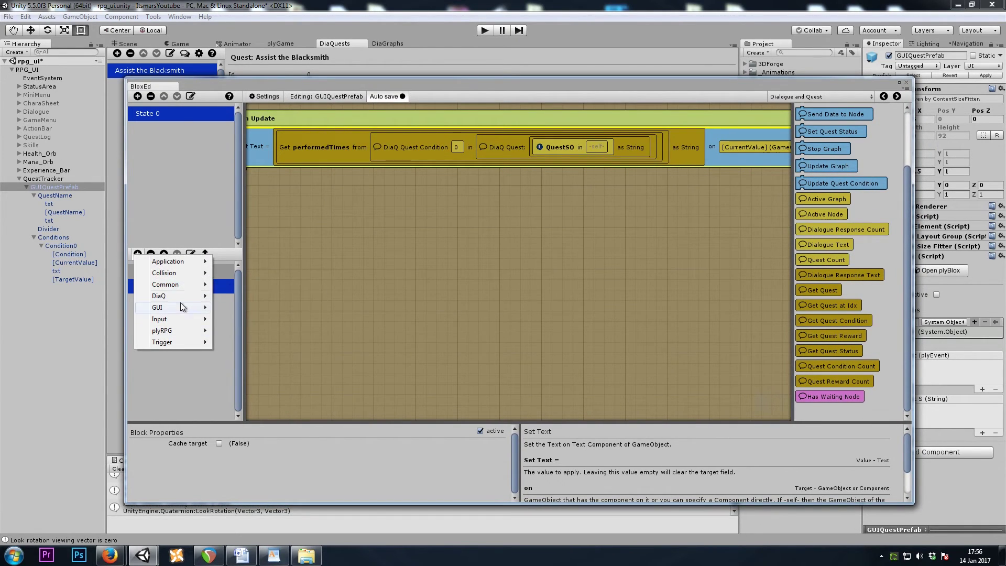
mouse_move(191, 284)
click(249, 412)
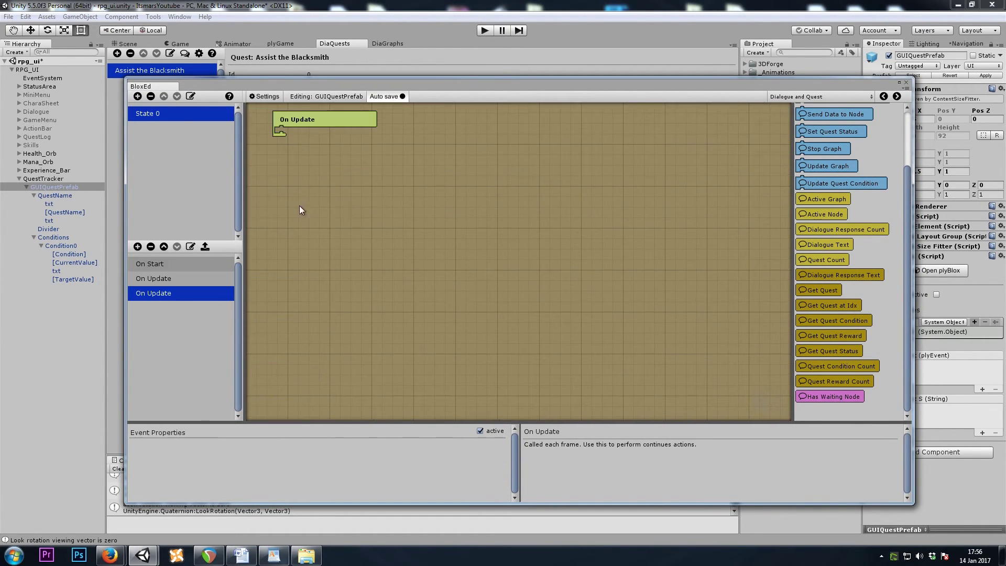
click(850, 96)
click(802, 112)
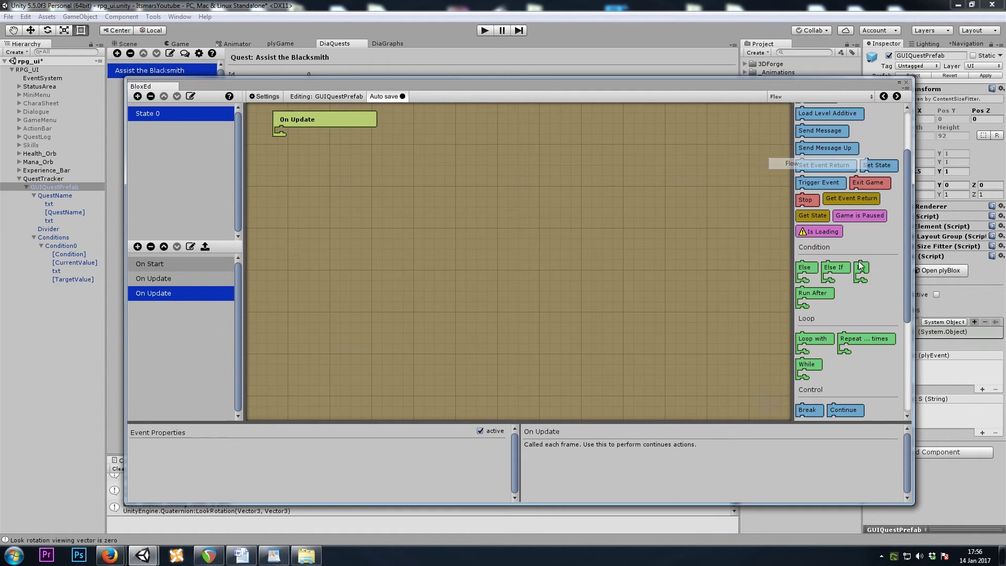
drag(861, 268, 283, 141)
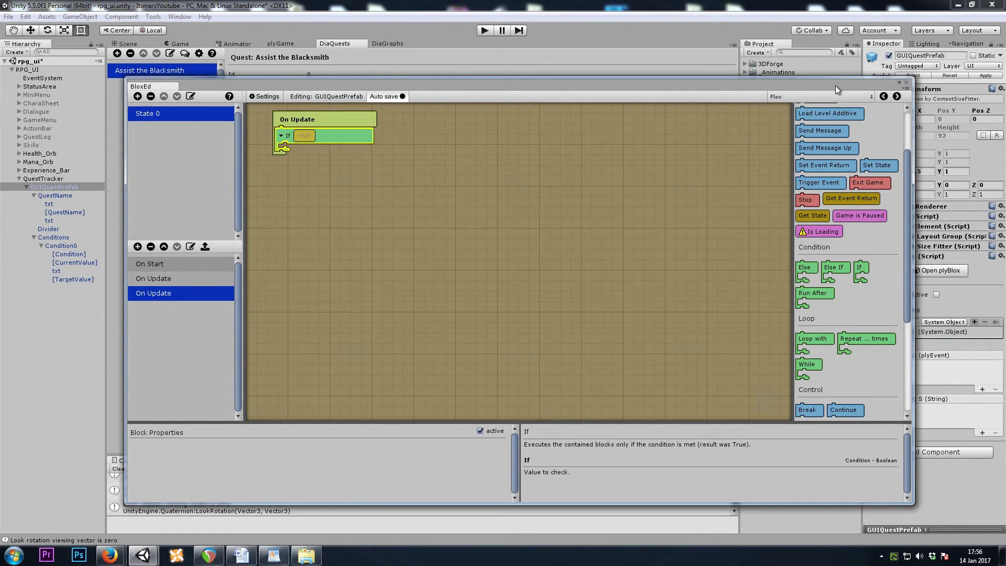
scroll(874, 363, down, 5)
drag(861, 274, 305, 138)
- Make the If condition check Get Quest Status equals Integer 3
click(797, 96)
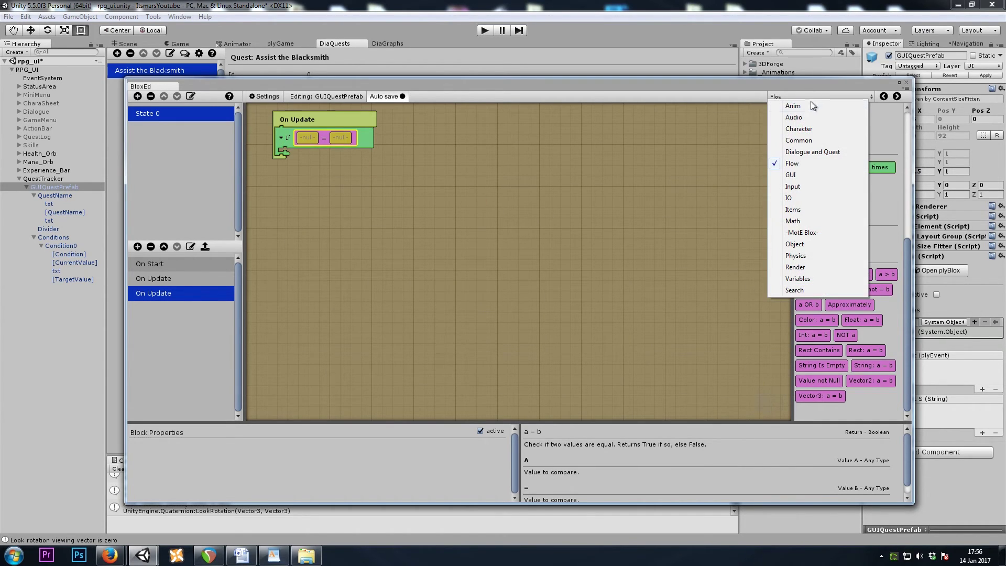
click(835, 151)
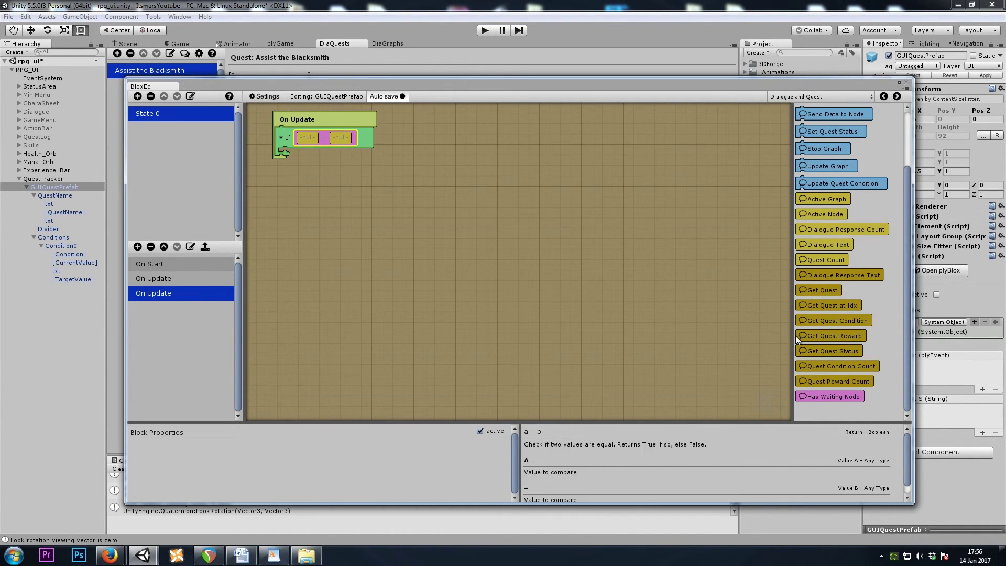
drag(851, 351, 303, 140)
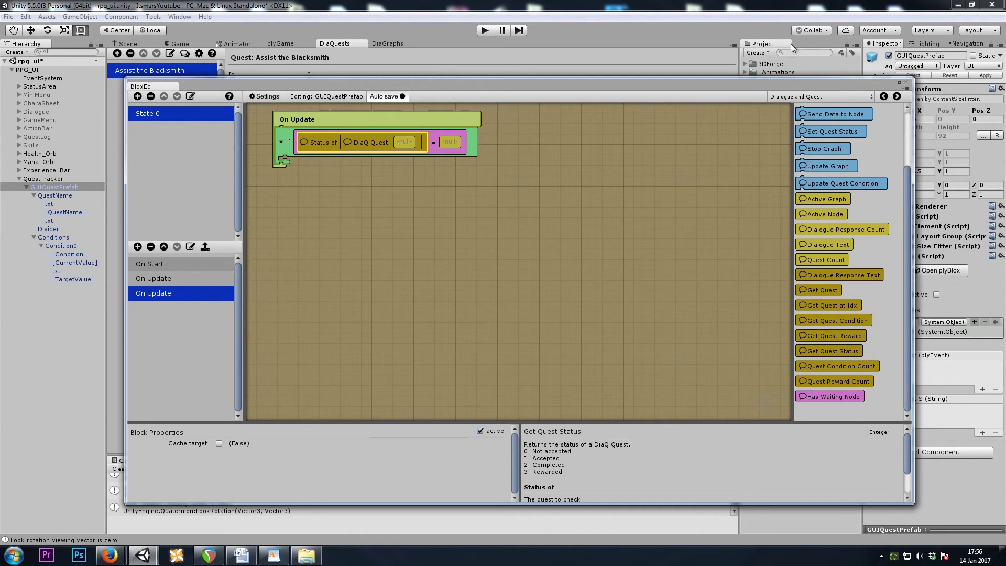
click(801, 97)
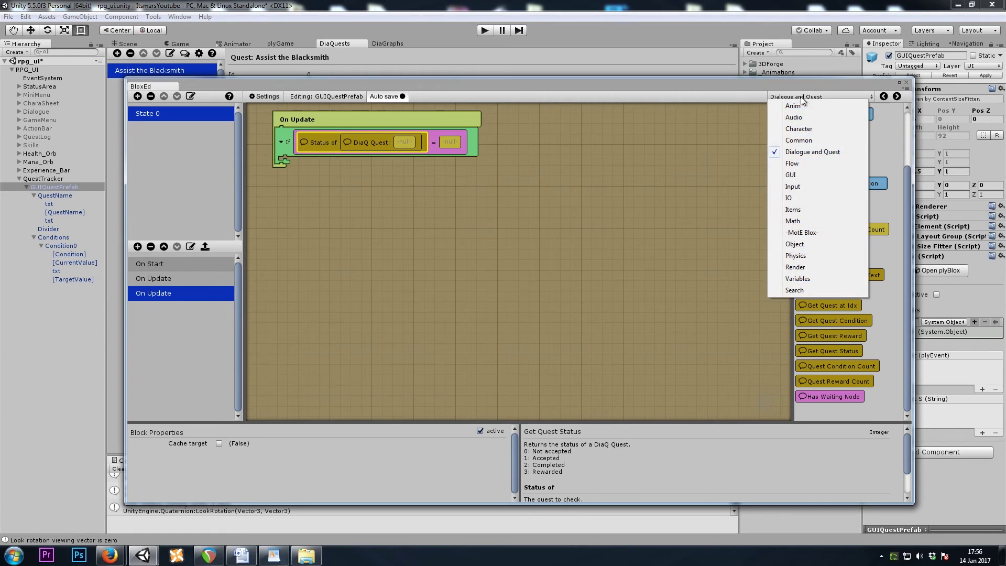
click(807, 141)
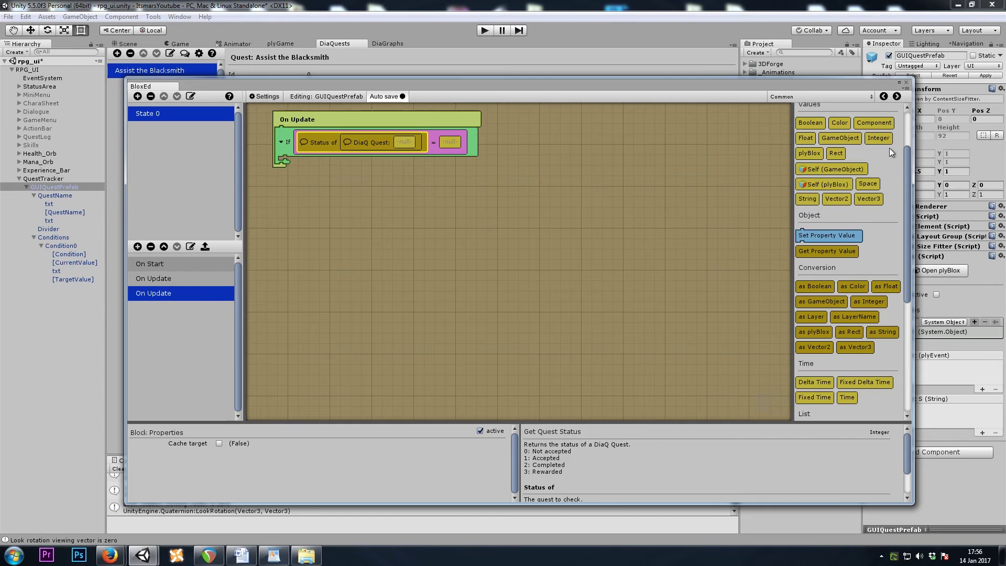
drag(885, 141, 455, 147)
click(225, 443)
text(3)
- Put an Object Destroy action inside the If block
click(801, 97)
click(818, 244)
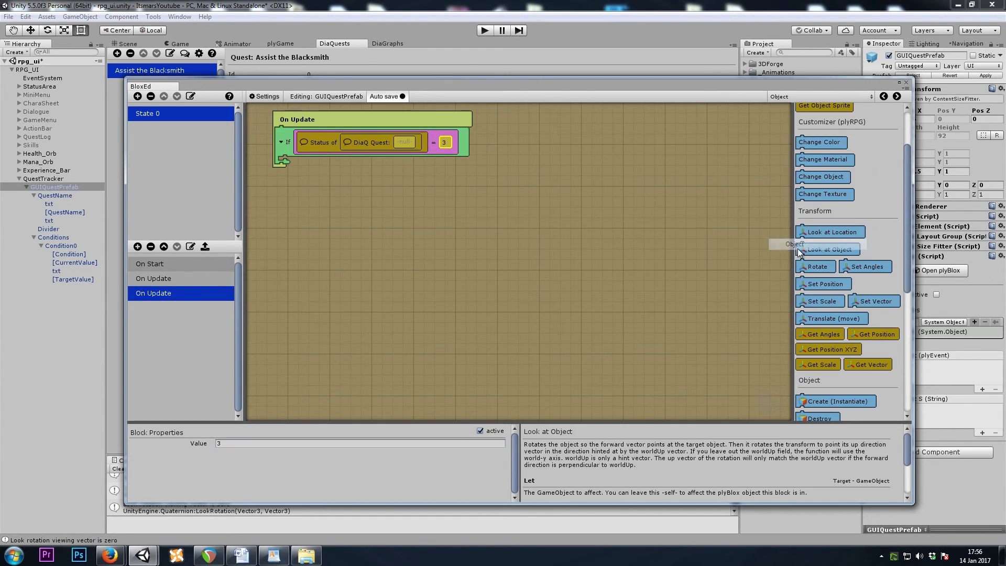
drag(820, 261, 299, 164)
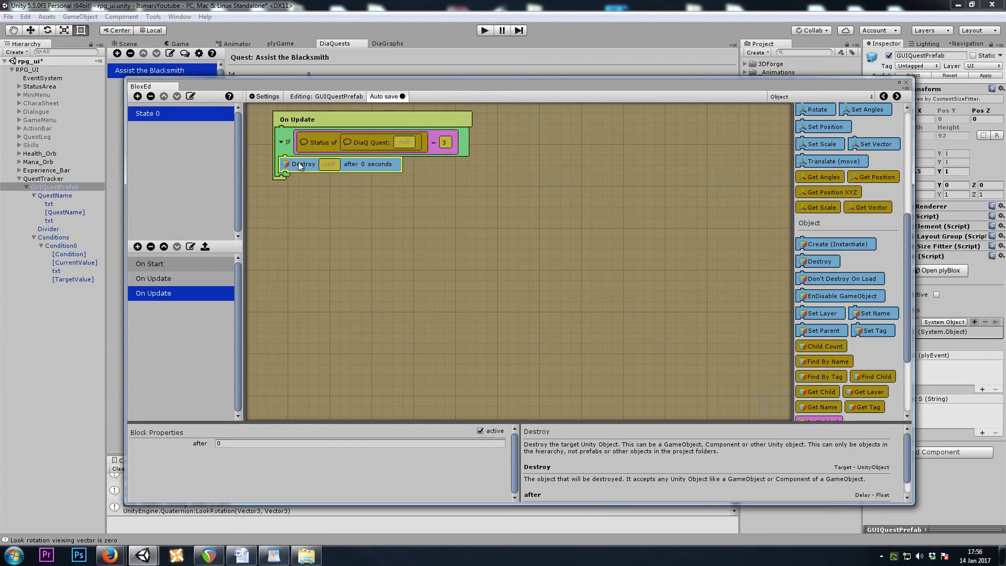
click(365, 142)
click(314, 140)
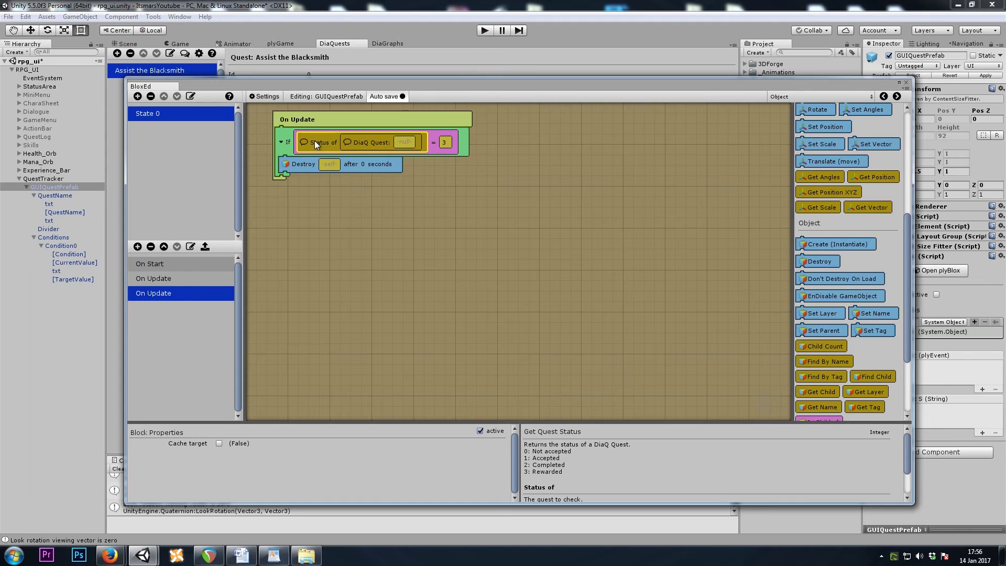
- Plug a copy of the QuestS0 'as String' lookup into the status check's quest slot
click(163, 280)
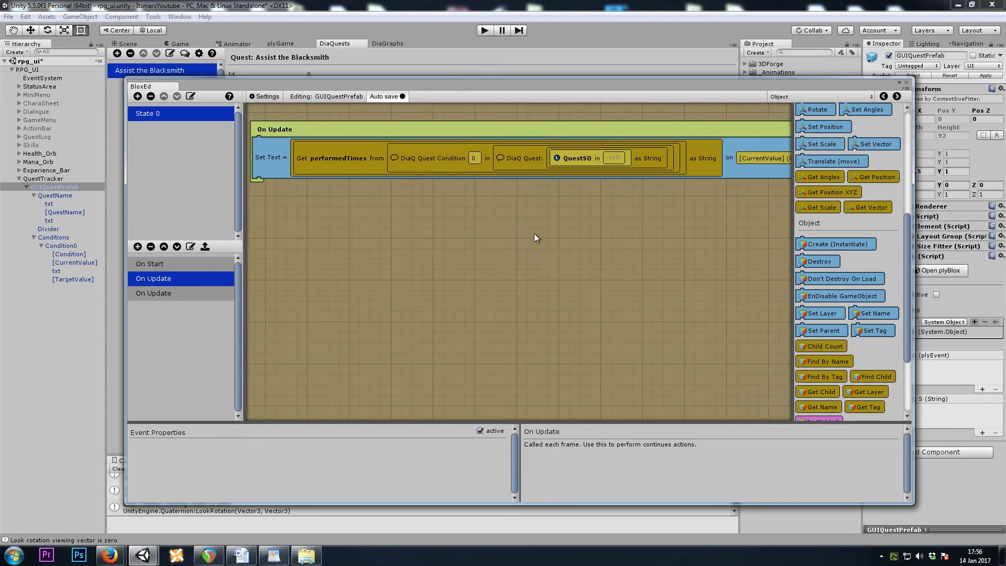
click(648, 167)
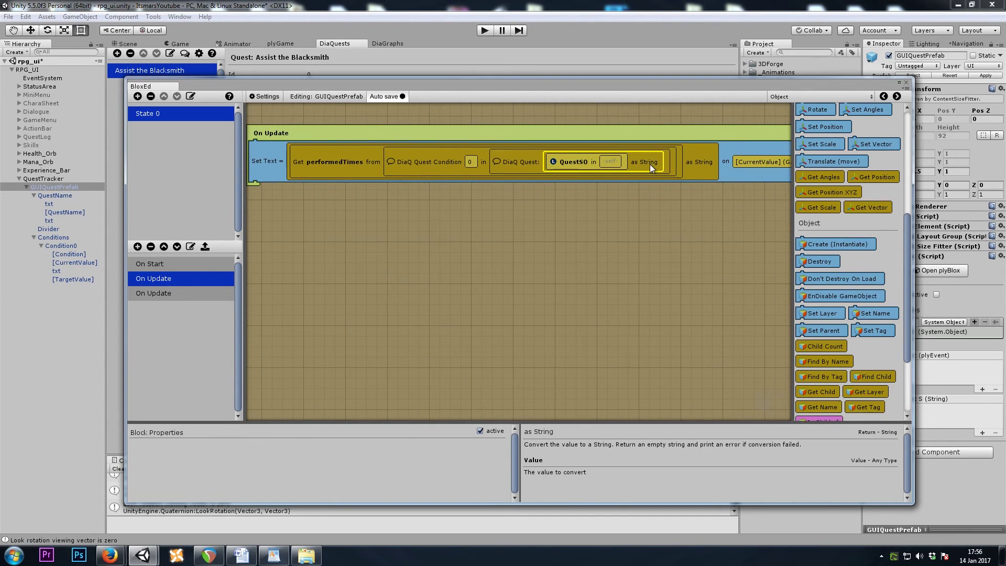
click(165, 293)
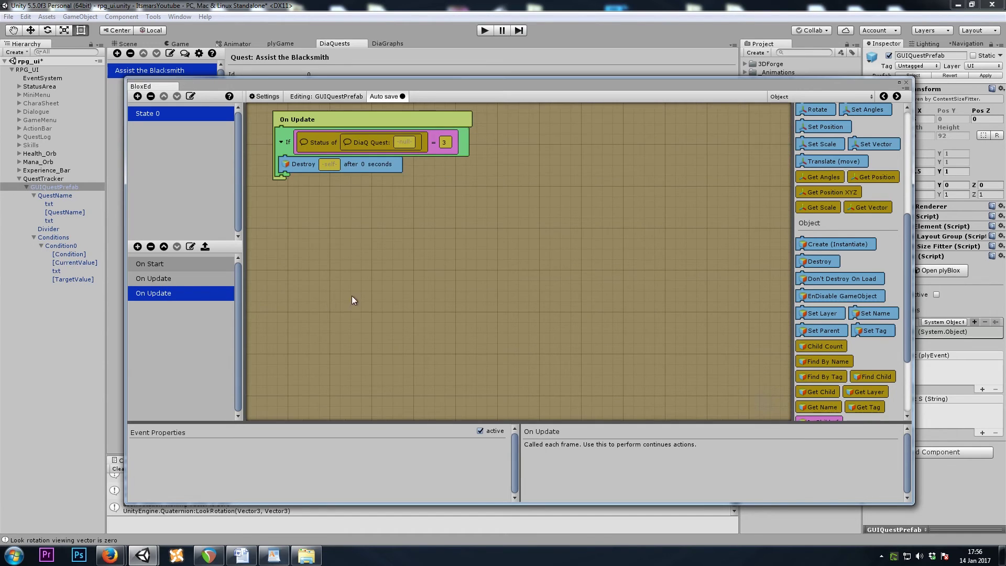
key(ctrl+v)
click(470, 164)
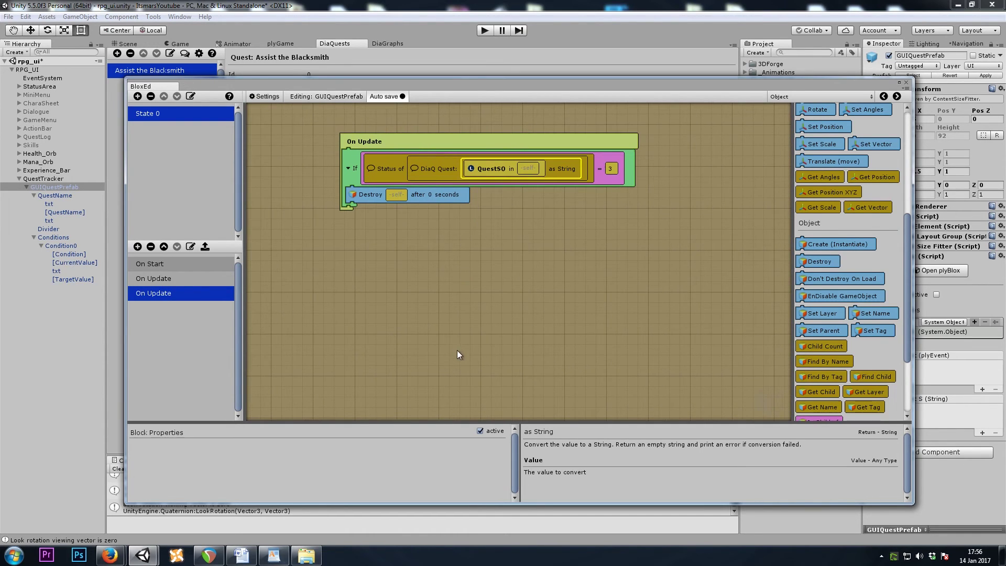
click(474, 310)
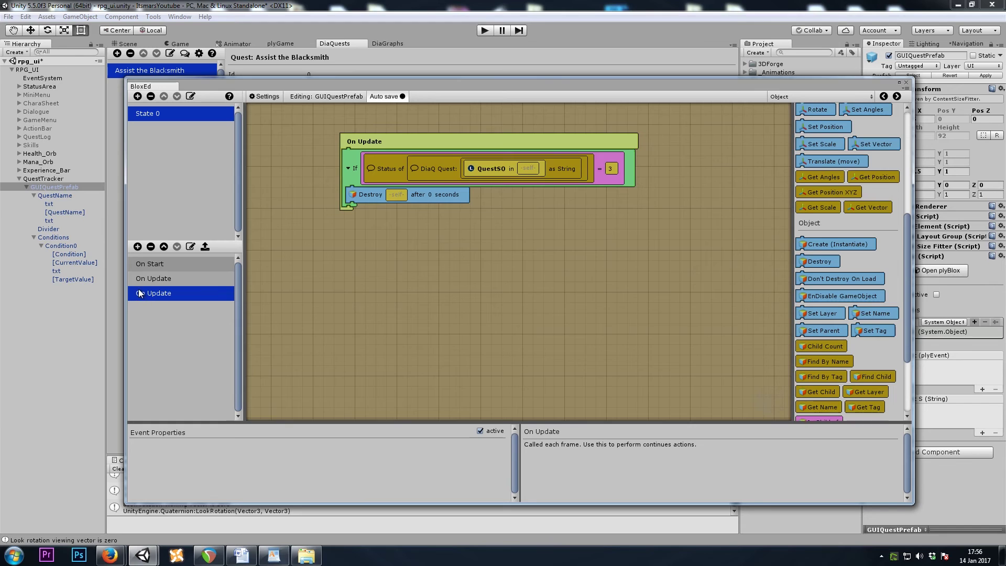
click(172, 279)
- Set GUIQuestPrefab inactive with Alt+Shift+A and load the Town scene from the Project panel
click(171, 264)
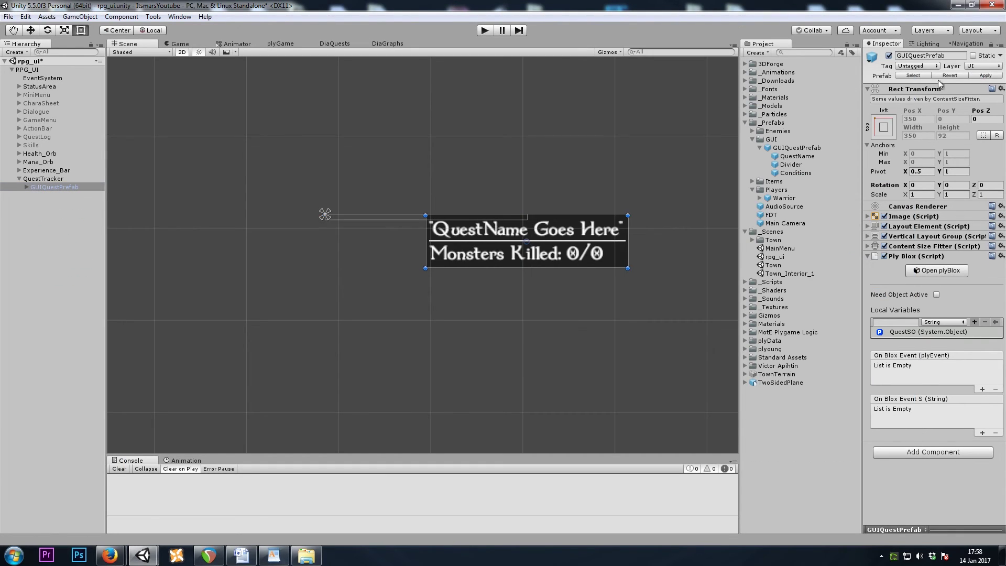
key(alt+shift+a)
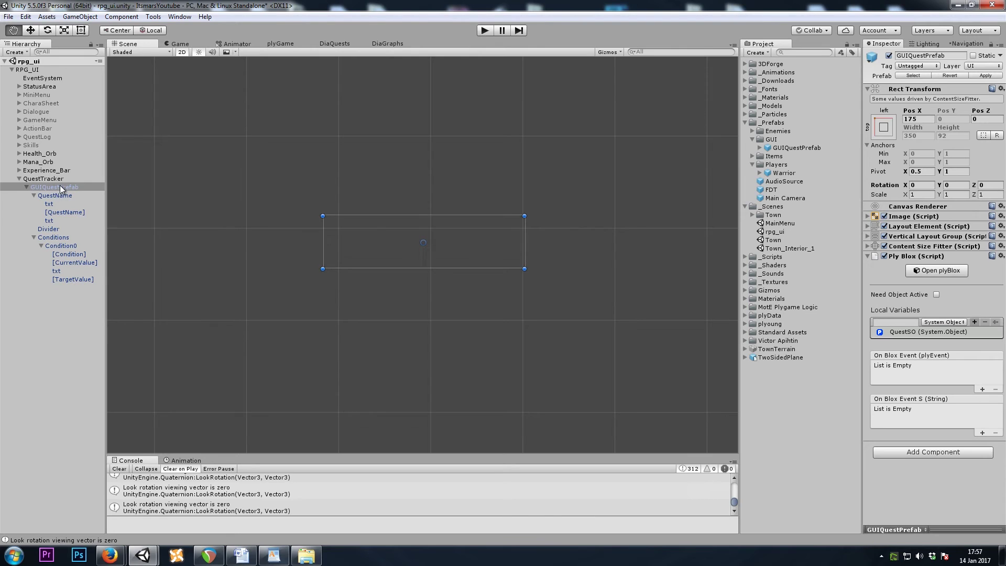
key(t)
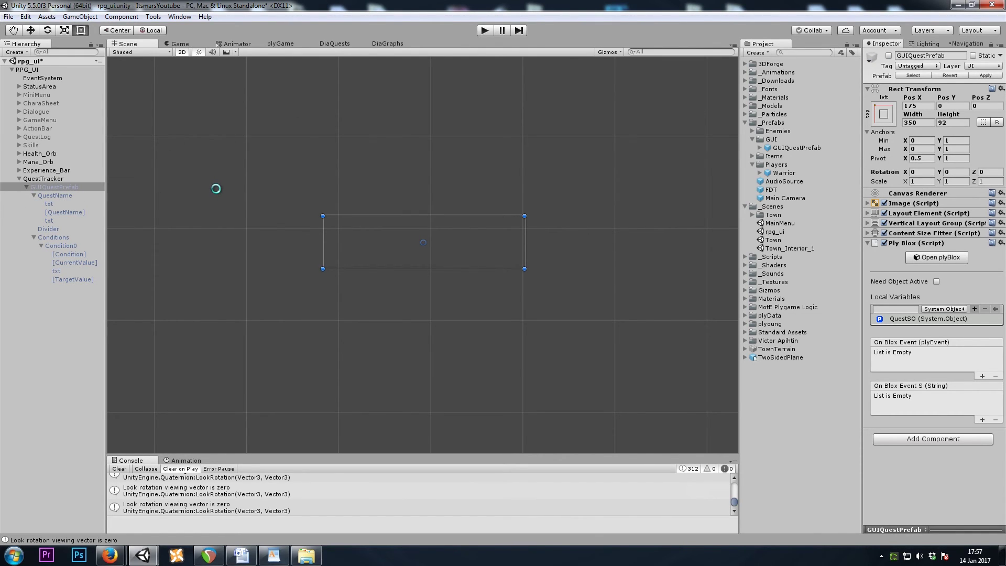
double_click(773, 243)
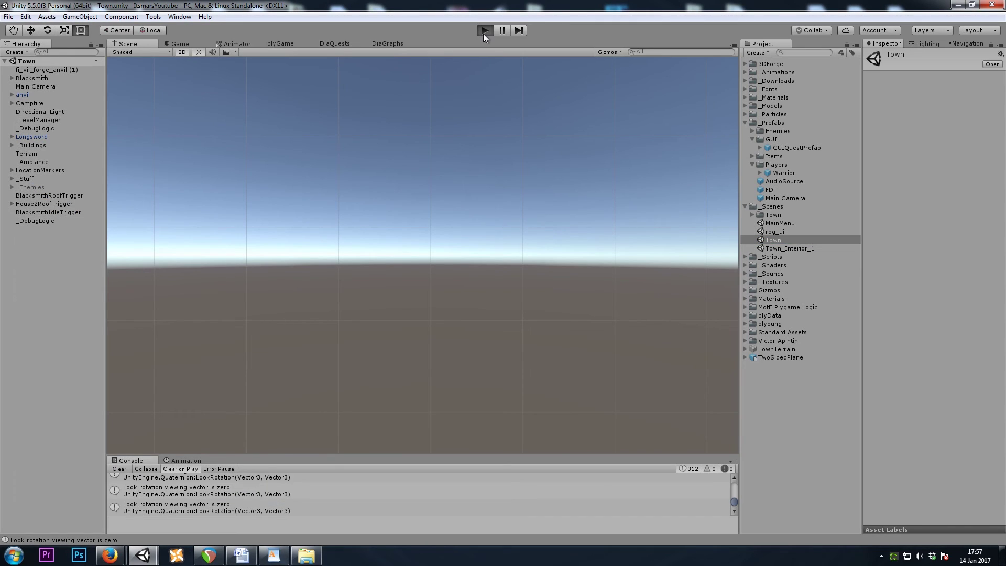
- Enter Play mode and accept Assist the Blacksmith from the blacksmith
click(483, 34)
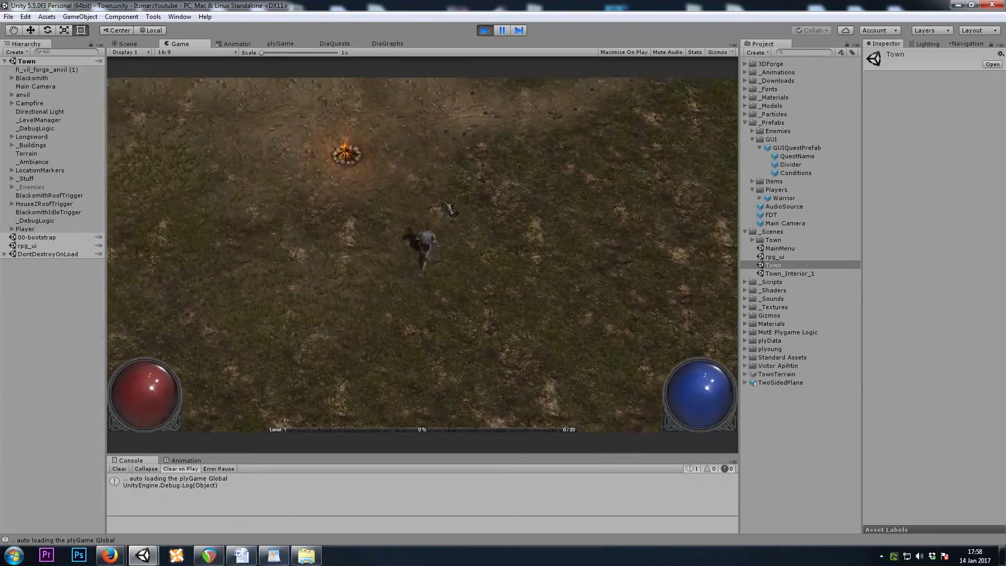
click(450, 209)
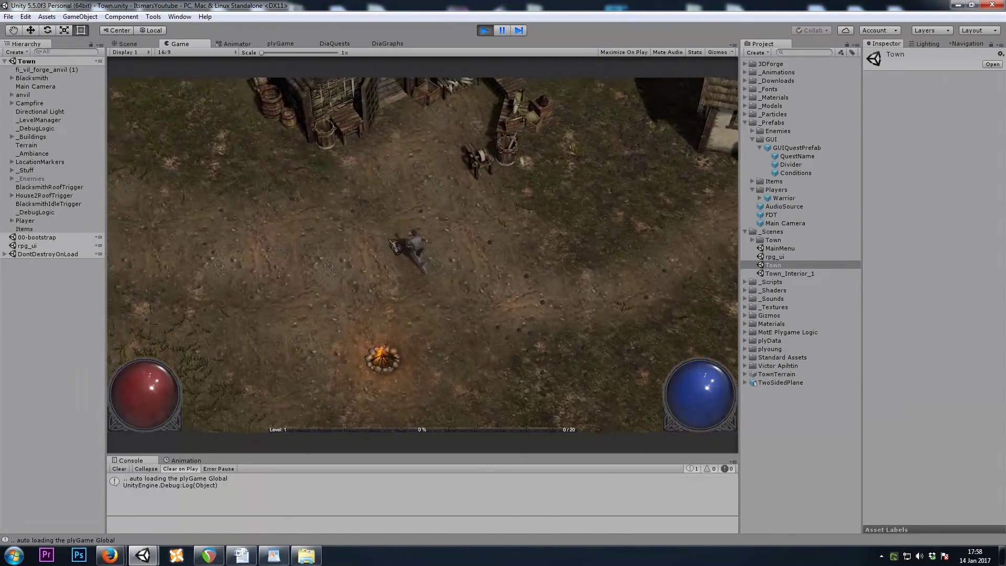
key(i)
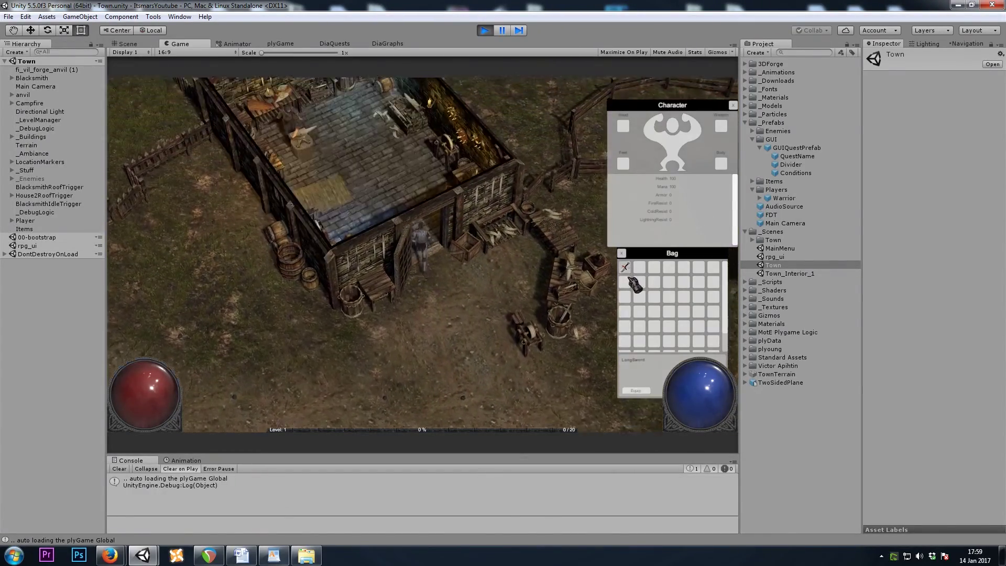
key(i)
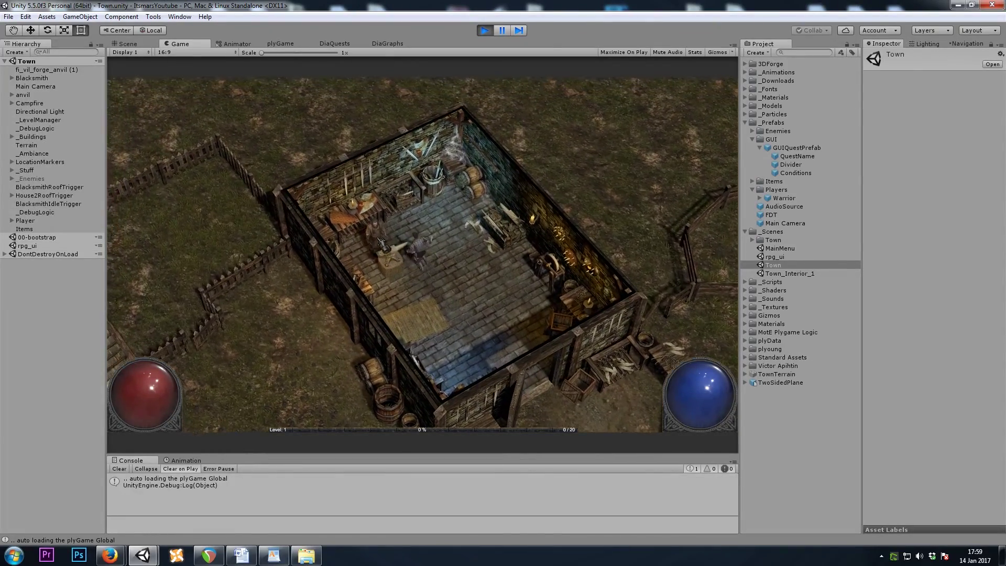
click(198, 299)
click(507, 342)
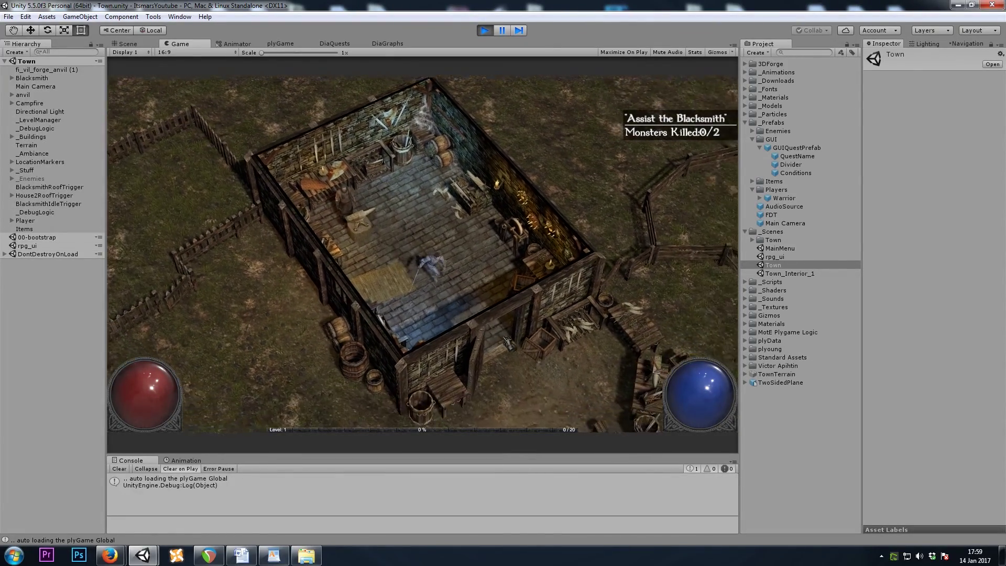
- Leave to kill two monsters, then return and turn the quest in
click(292, 322)
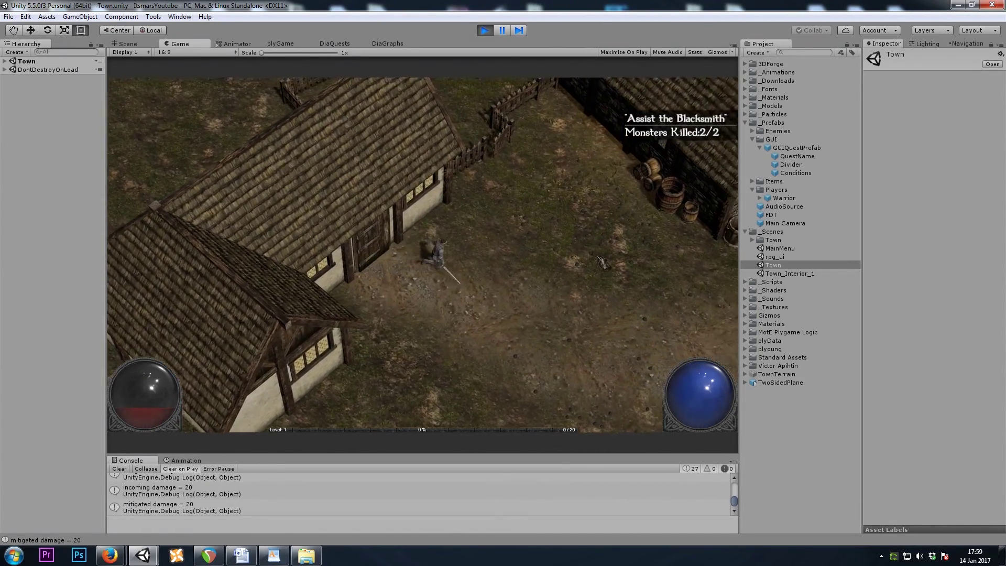
click(603, 263)
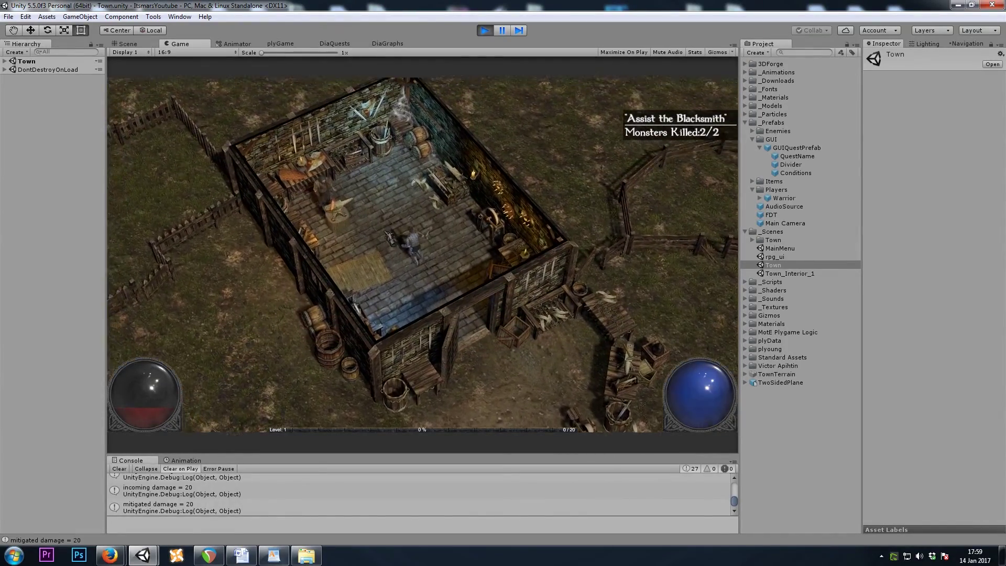
click(179, 306)
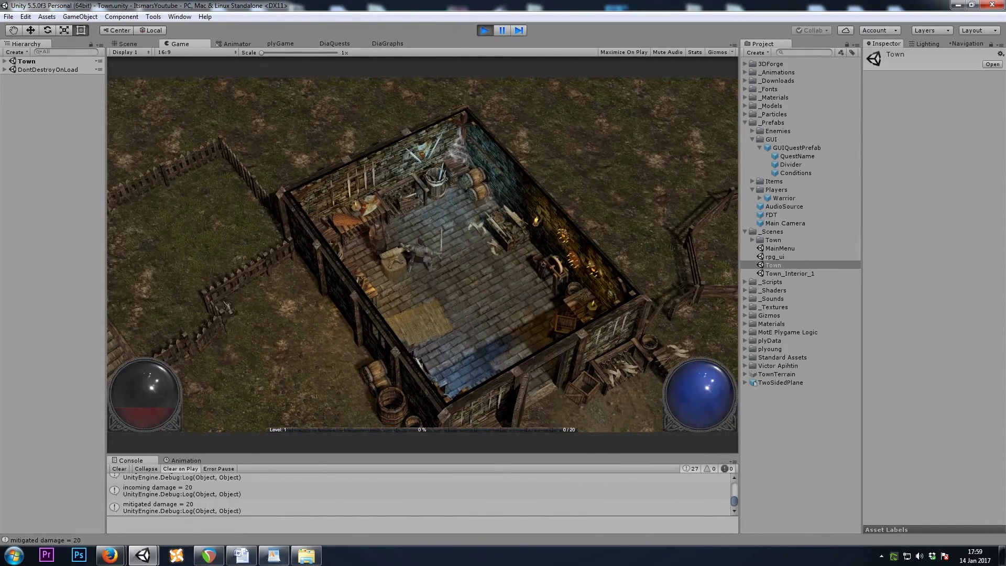